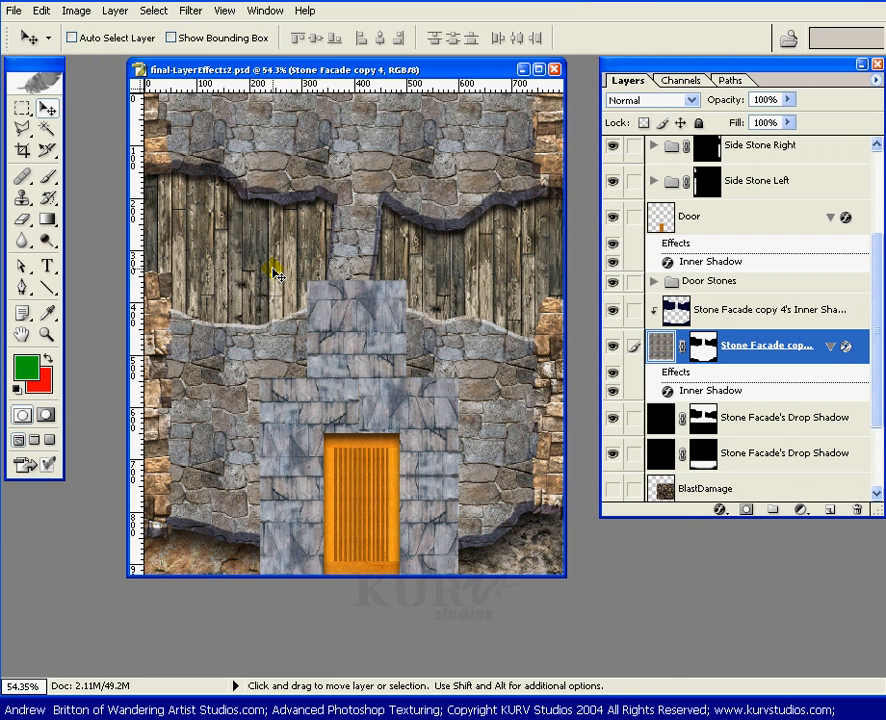
pyautogui.press('alt')
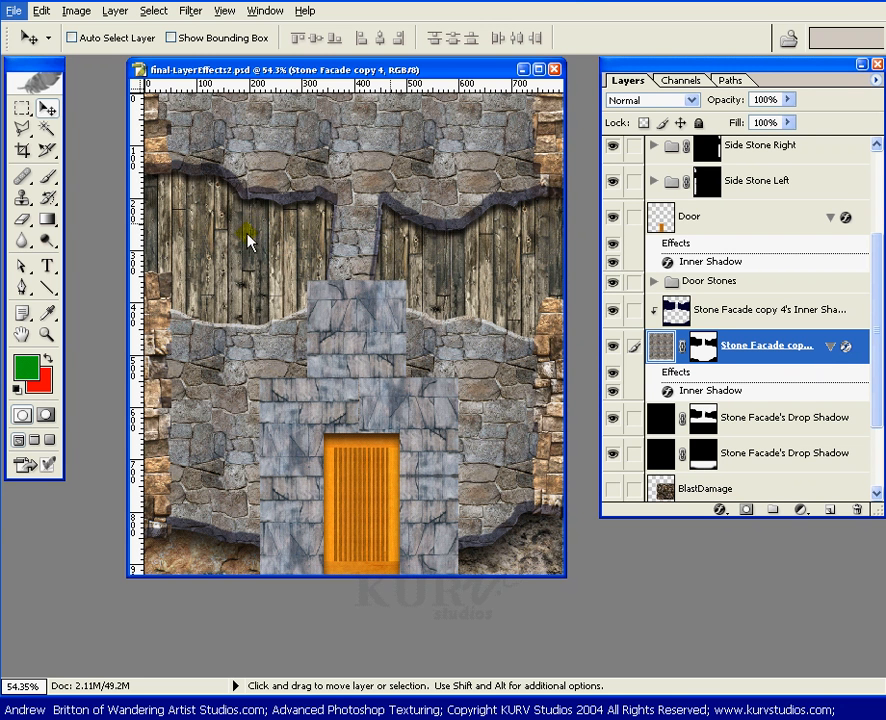
pyautogui.press('alt')
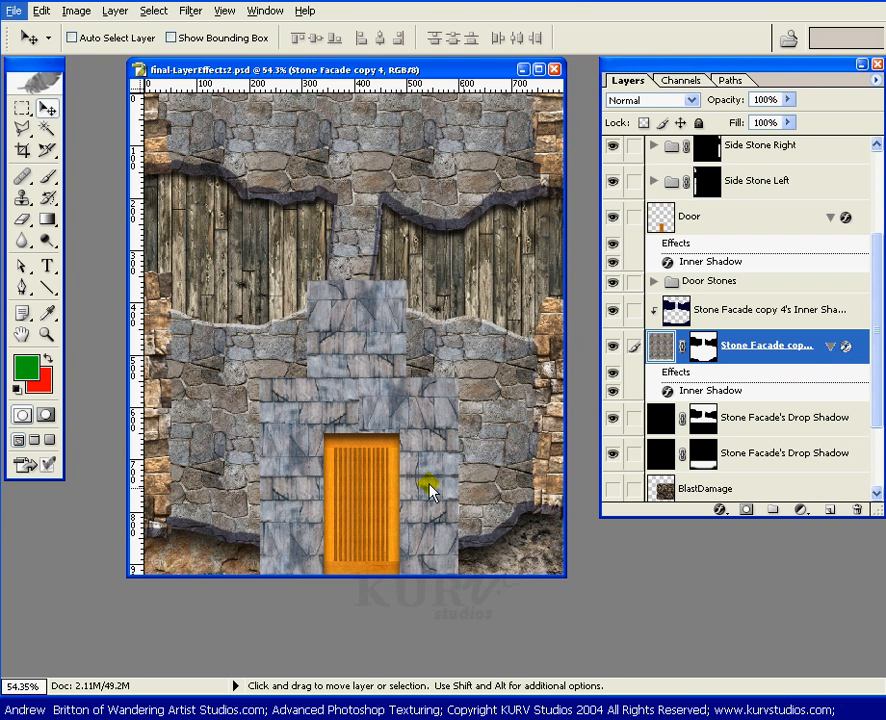
# - Show the Plans layer and set its opacity to 76% to view the sketch over the facade
pyautogui.moveTo(876, 265); pyautogui.dragTo(835, 168)
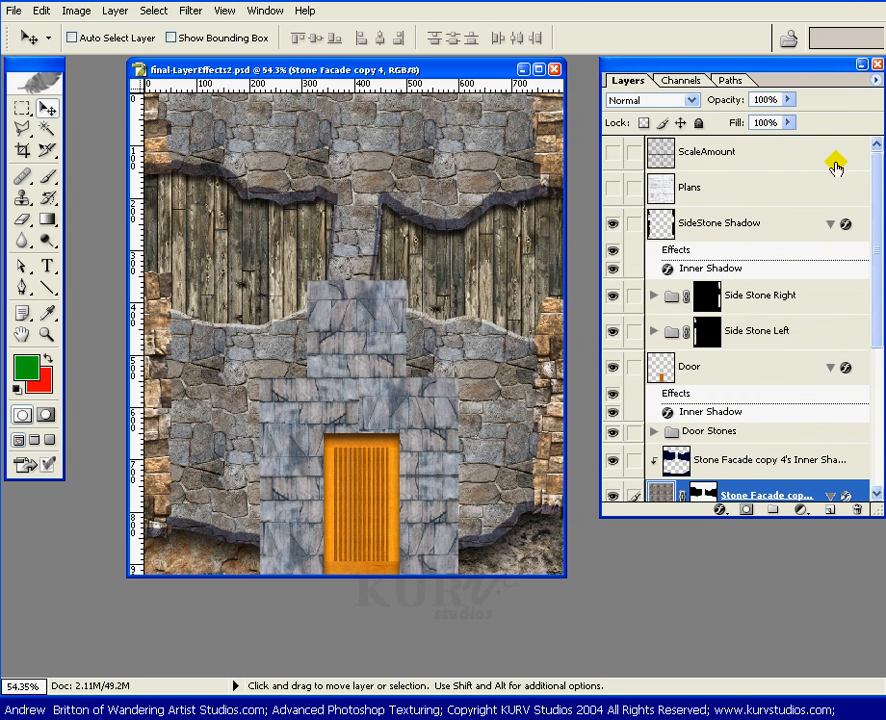
pyautogui.click(611, 190)
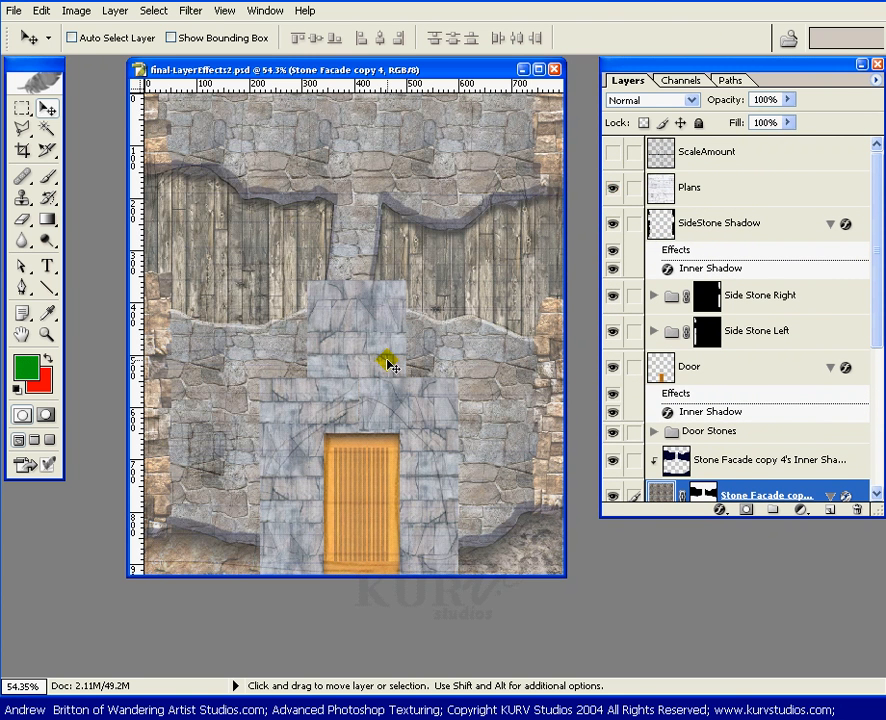
pyautogui.click(695, 190)
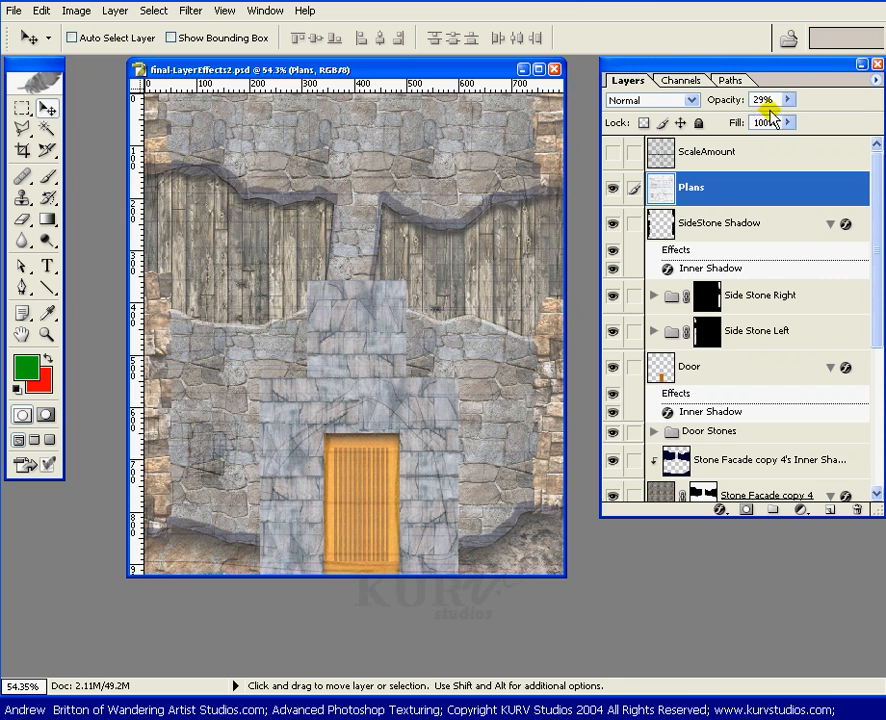
pyautogui.click(787, 100)
pyautogui.moveTo(789, 111); pyautogui.dragTo(837, 119)
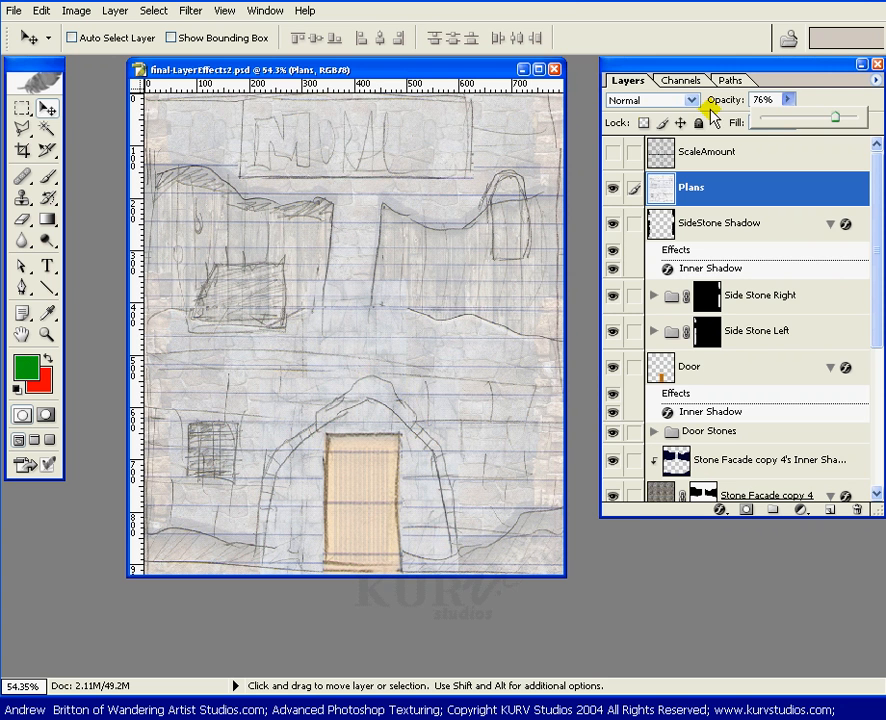
pyautogui.moveTo(806, 78); pyautogui.dragTo(727, 178)
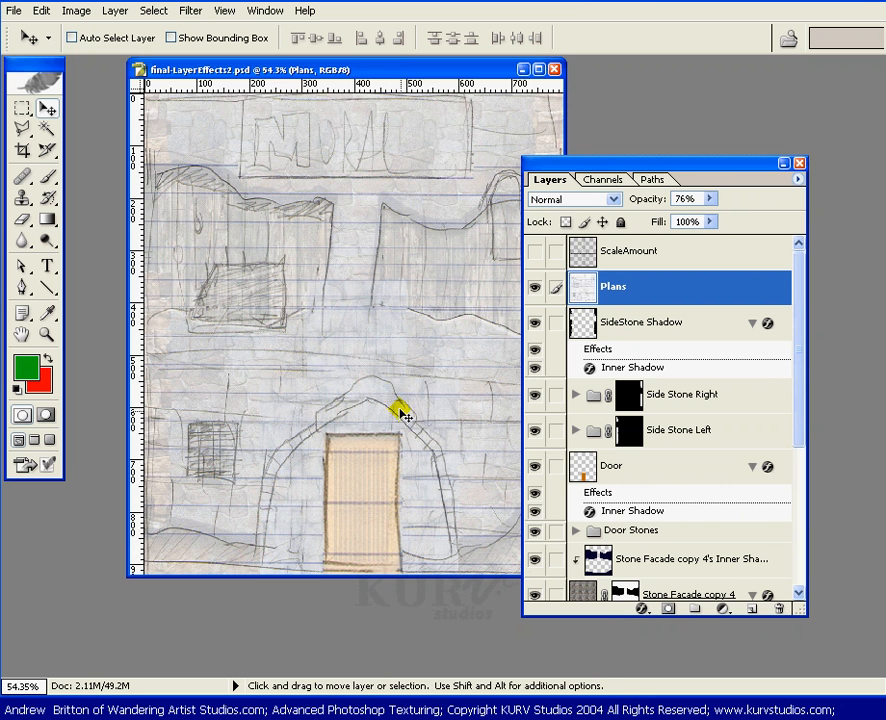
pyautogui.moveTo(630, 165)
pyautogui.mouseDown()
pyautogui.moveTo(682, 79)
pyautogui.moveTo(690, 73)
pyautogui.moveTo(700, 82)
pyautogui.mouseUp()
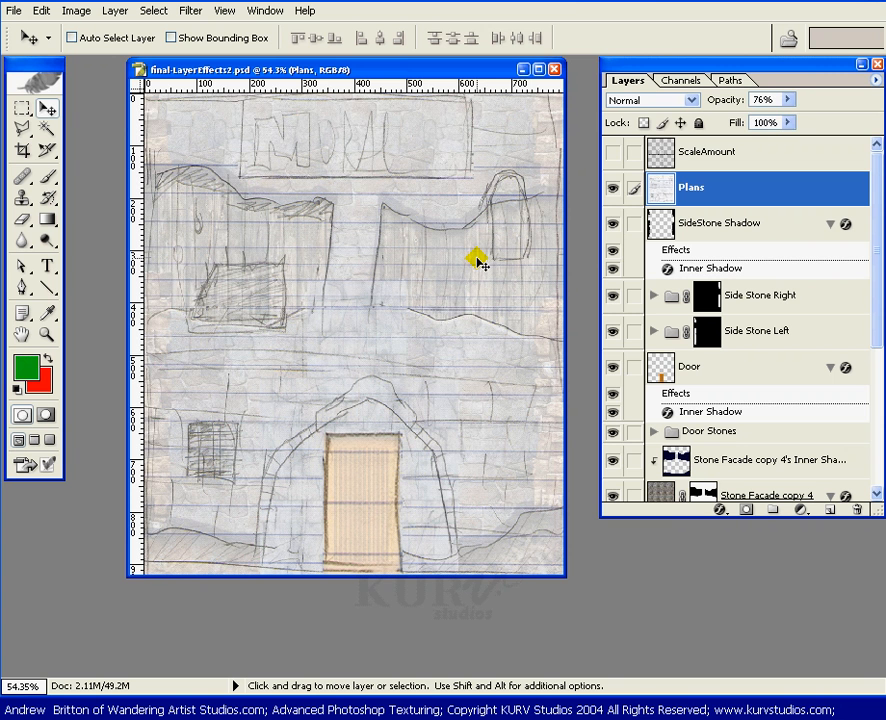
# - Hide the Plans layer, the SideStone Shadow layer and the Side Stone Right and Side Stone Left groups
pyautogui.click(611, 189)
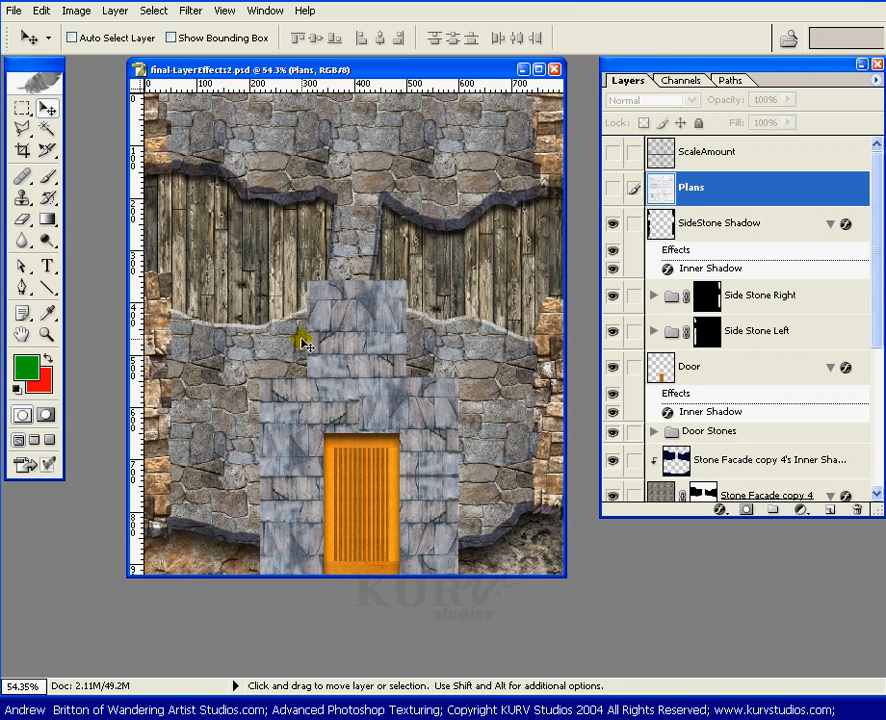
pyautogui.click(875, 218)
pyautogui.moveTo(876, 253); pyautogui.dragTo(876, 280)
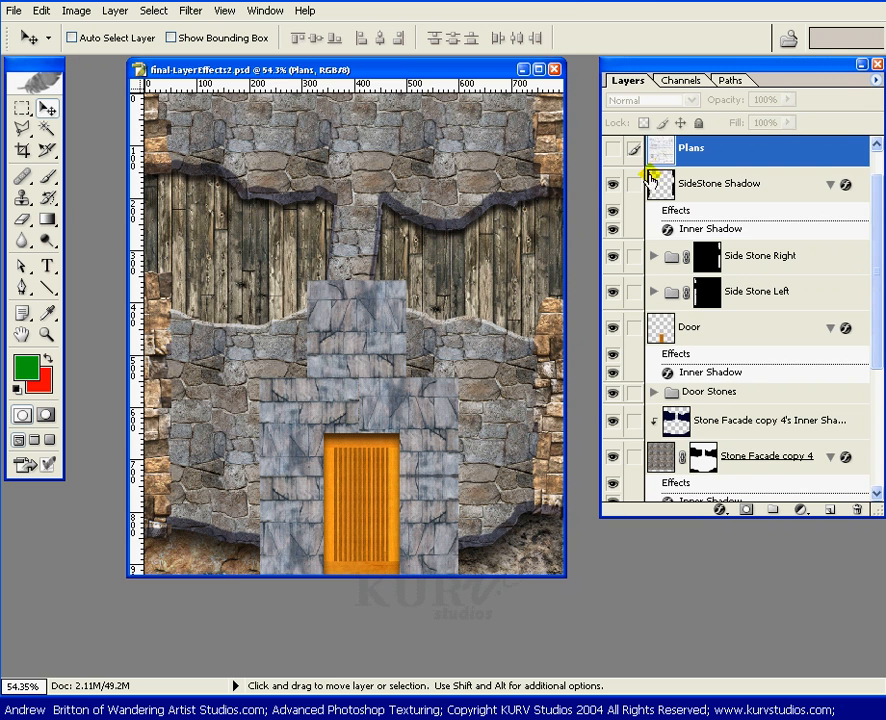
pyautogui.click(830, 184)
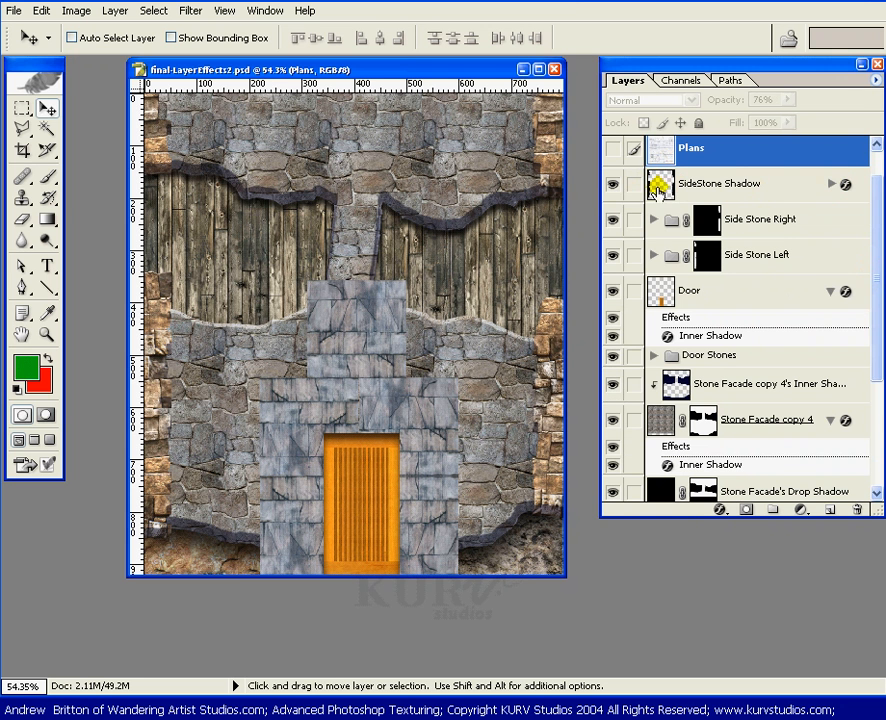
pyautogui.moveTo(611, 186); pyautogui.dragTo(615, 254)
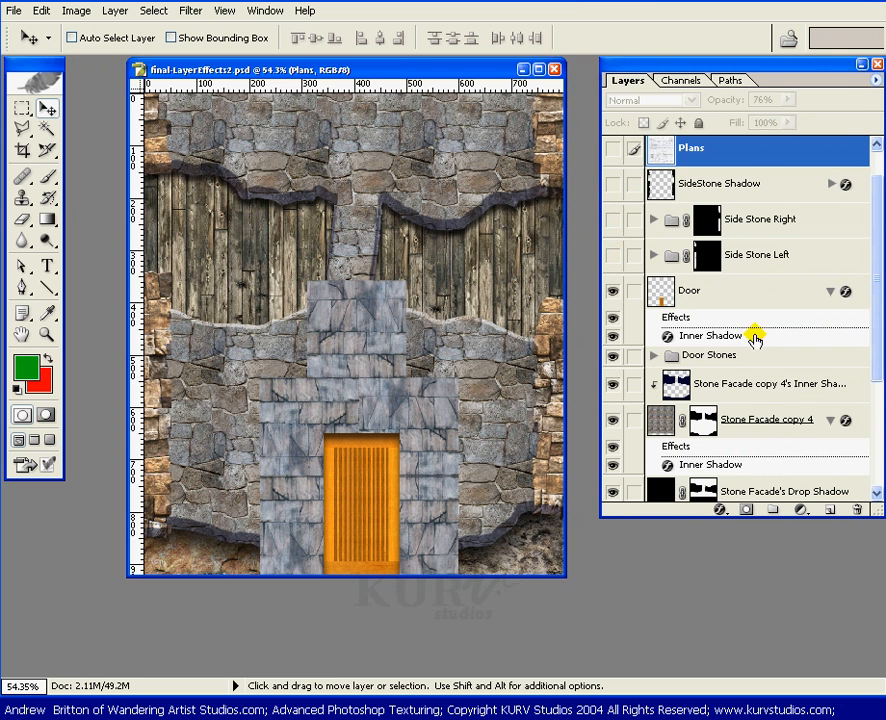
# - Hide the Stone Facade copy 4 layer, its inner shadow, both drop shadow layers, and the Rubble and Wood groups
pyautogui.moveTo(876, 307); pyautogui.dragTo(857, 373)
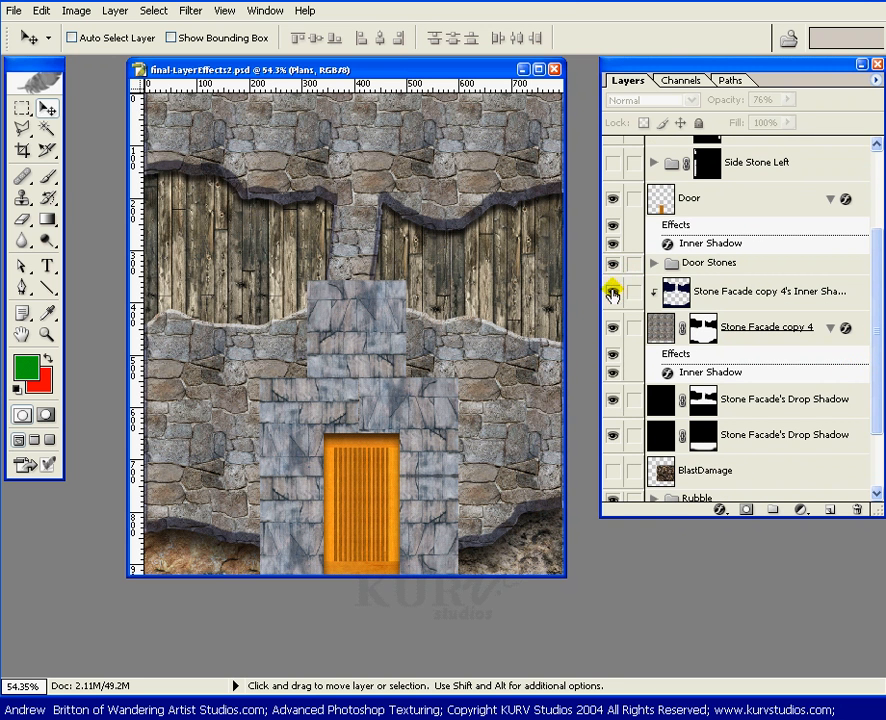
pyautogui.moveTo(612, 291); pyautogui.dragTo(617, 443)
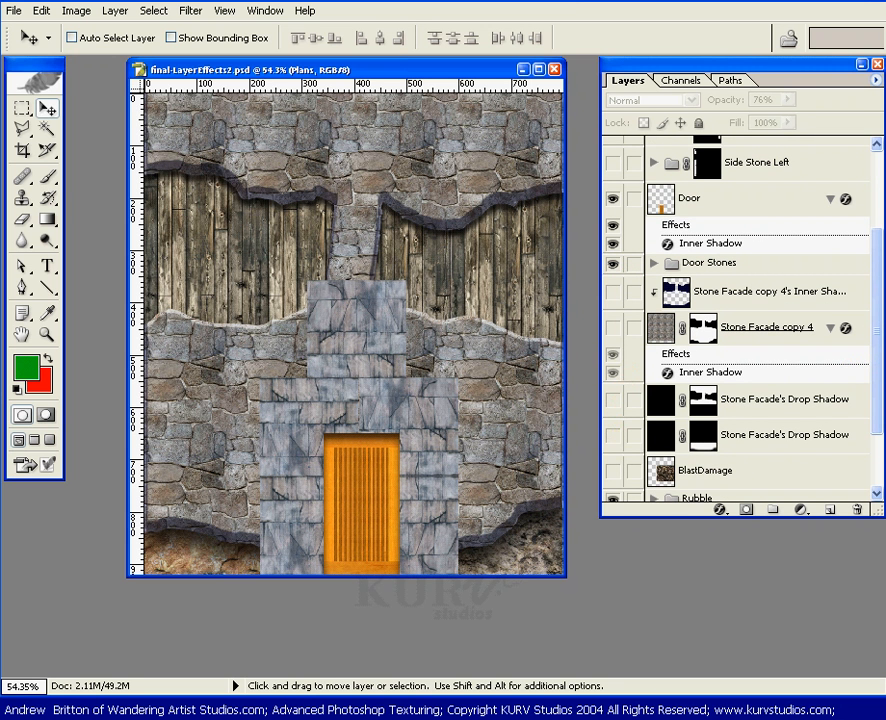
pyautogui.moveTo(875, 309); pyautogui.dragTo(873, 366)
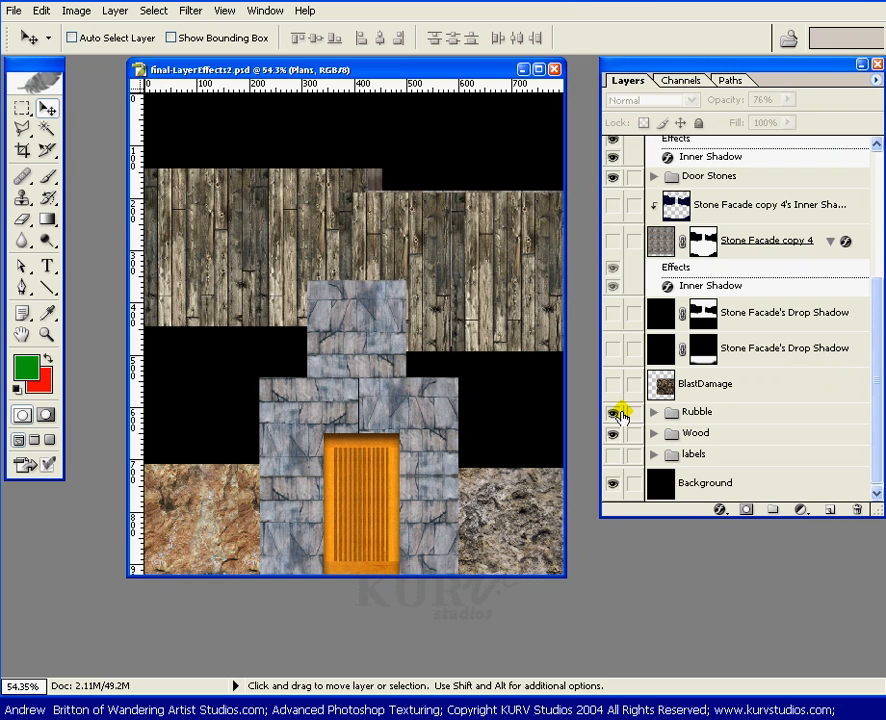
pyautogui.moveTo(620, 415); pyautogui.dragTo(617, 437)
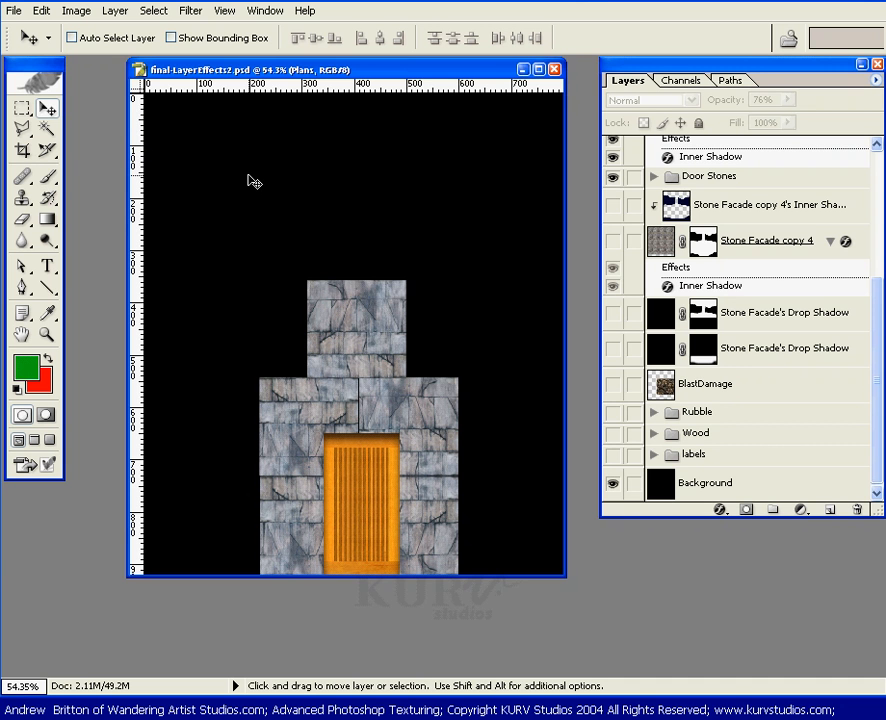
# - Start saving the document under a new name and create and open a folder named temp inside source
pyautogui.hotkey('ctrl', 'shift', 's')
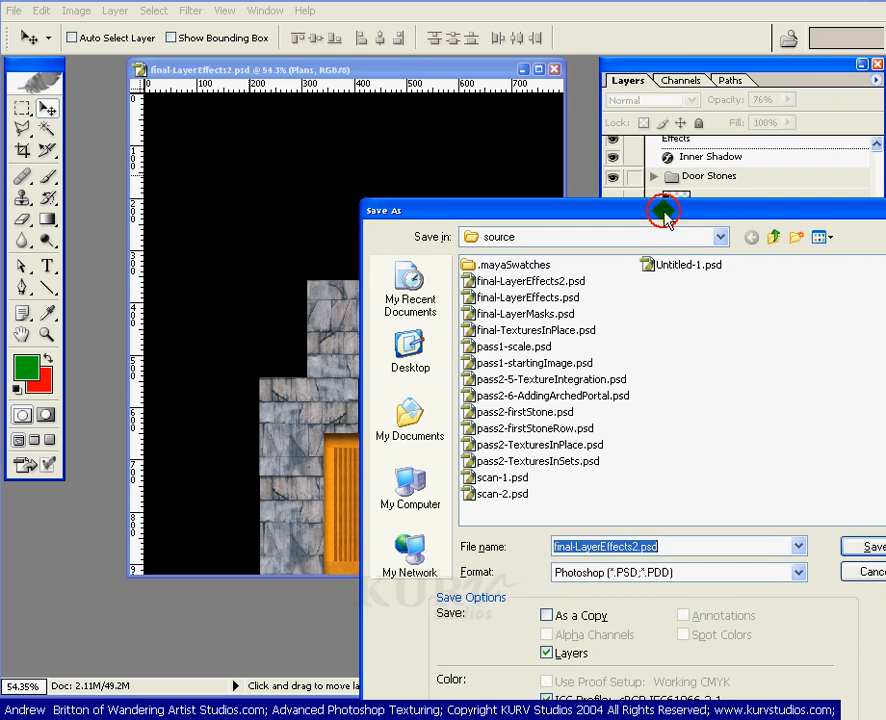
pyautogui.moveTo(667, 210); pyautogui.dragTo(718, 630)
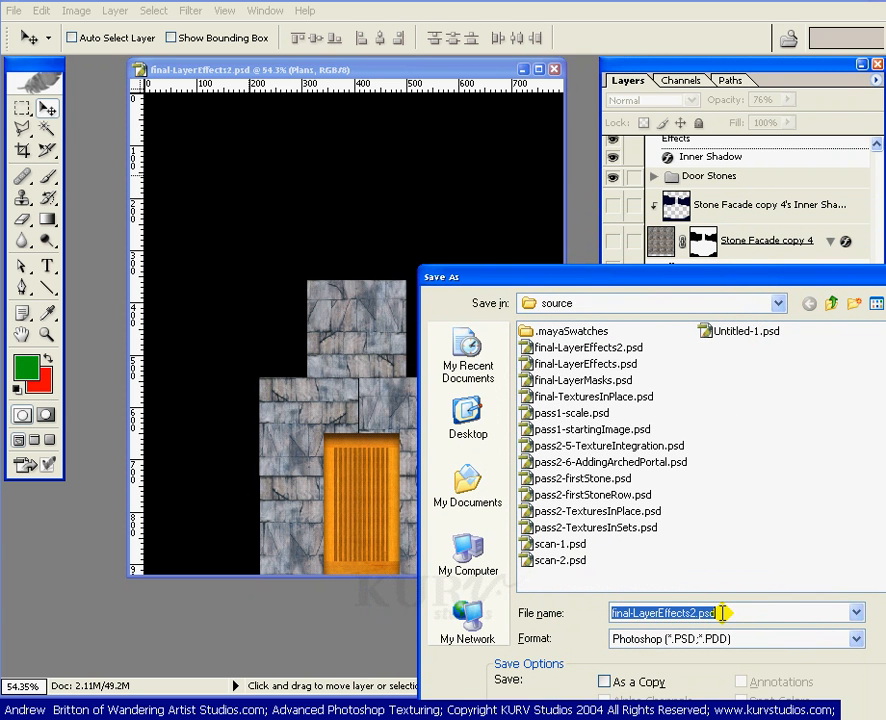
pyautogui.click(853, 303)
pyautogui.write('temp')
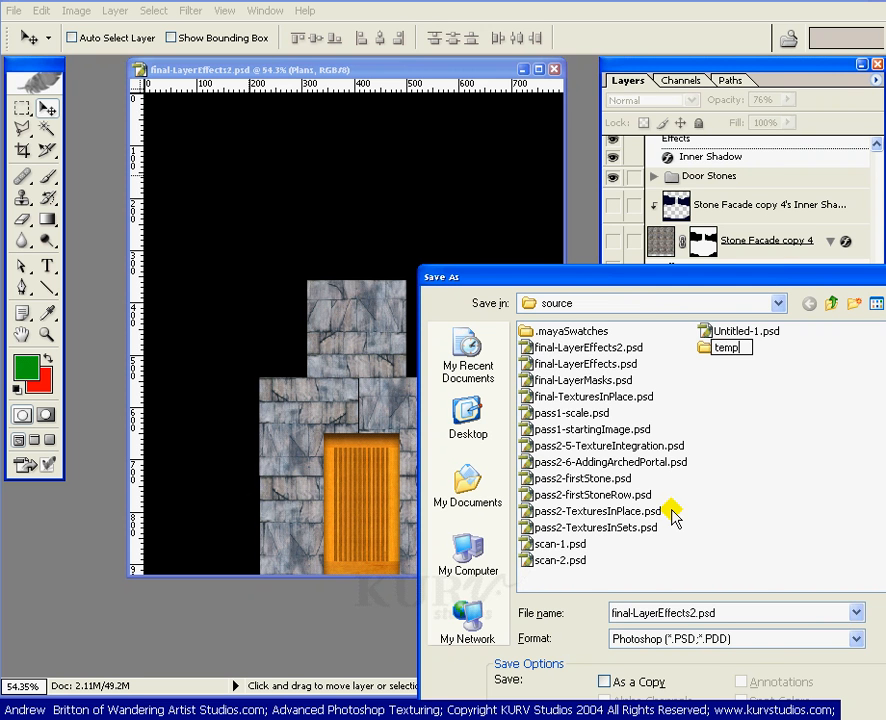
pyautogui.press('Return')
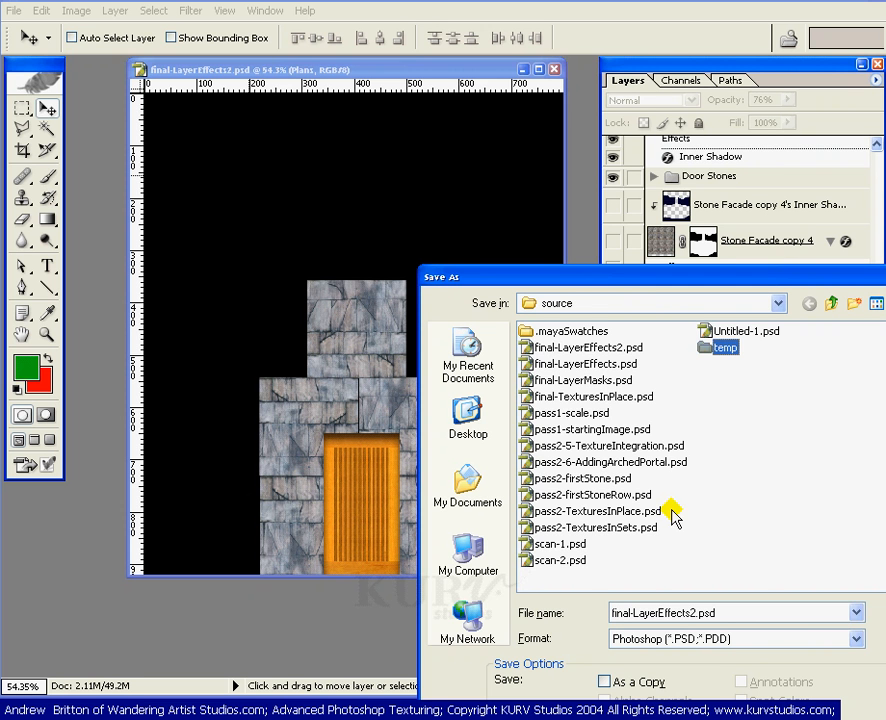
pyautogui.doubleClick(705, 350)
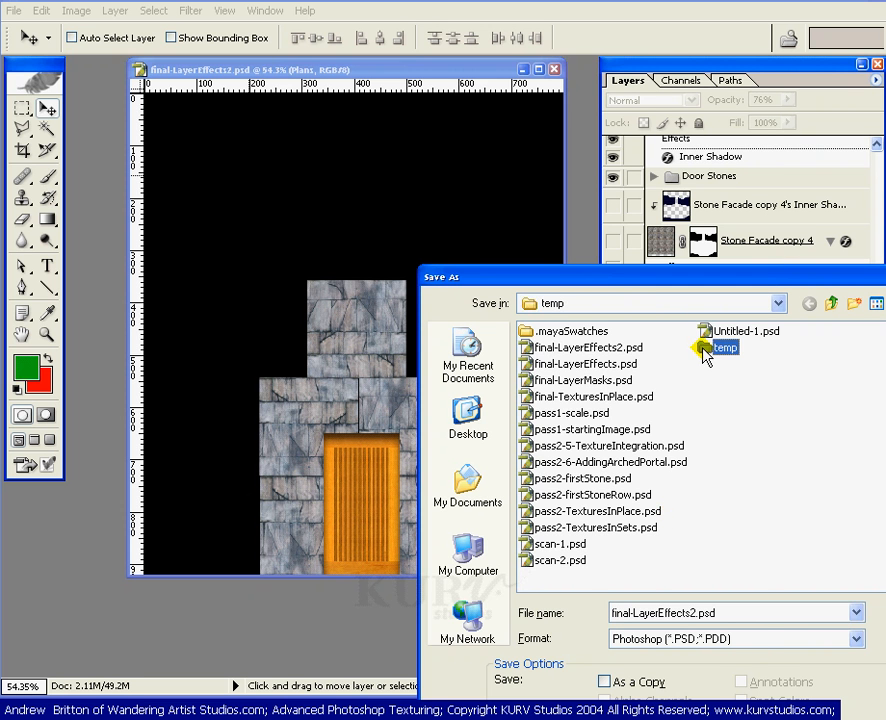
# - Save the document as CreateArch in Photoshop format in the temp folder
pyautogui.click(724, 613)
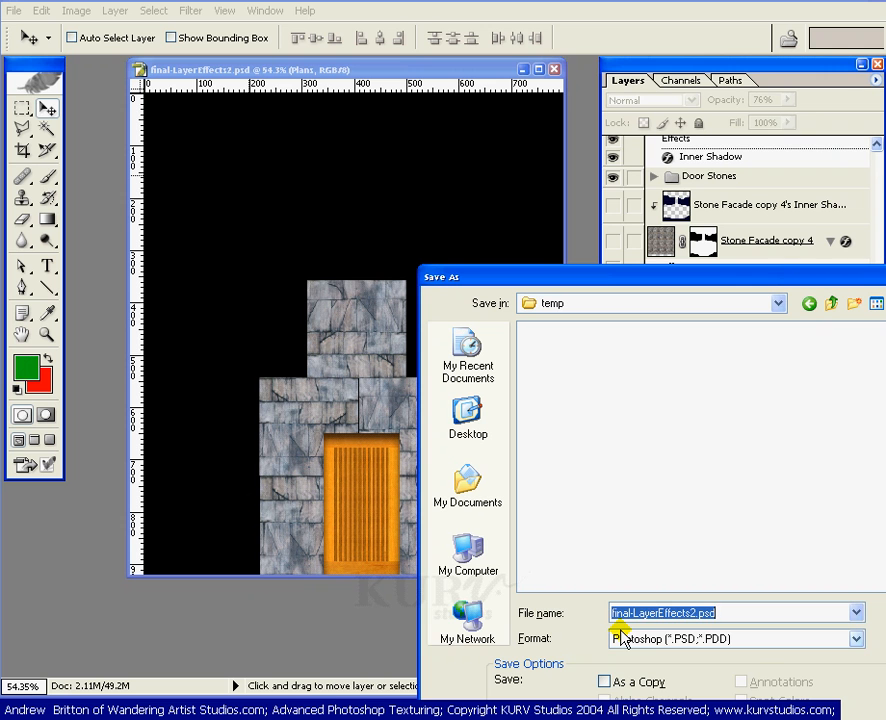
pyautogui.write('CreateArch')
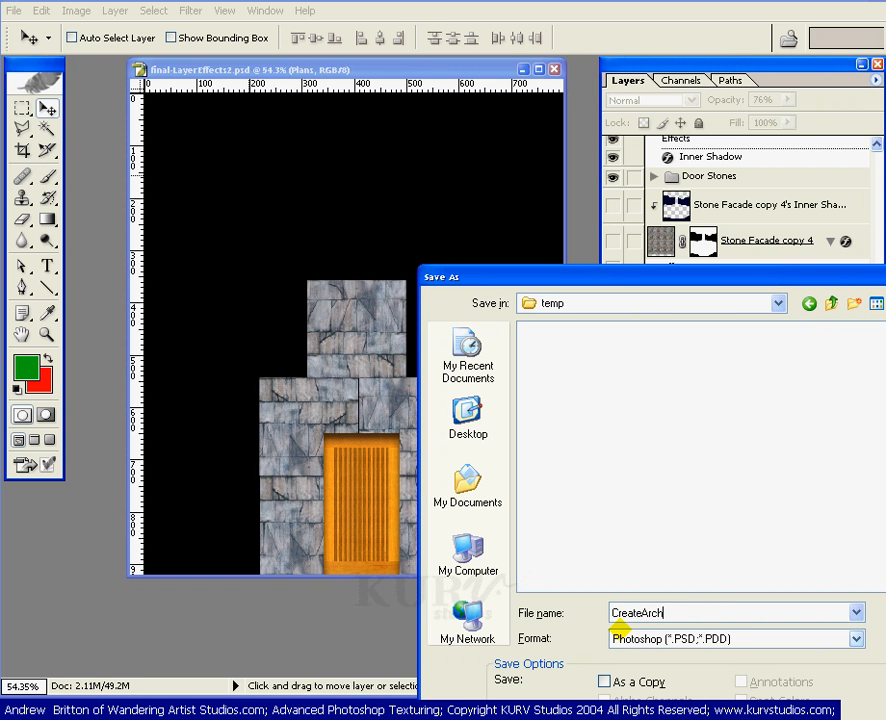
pyautogui.press('Return')
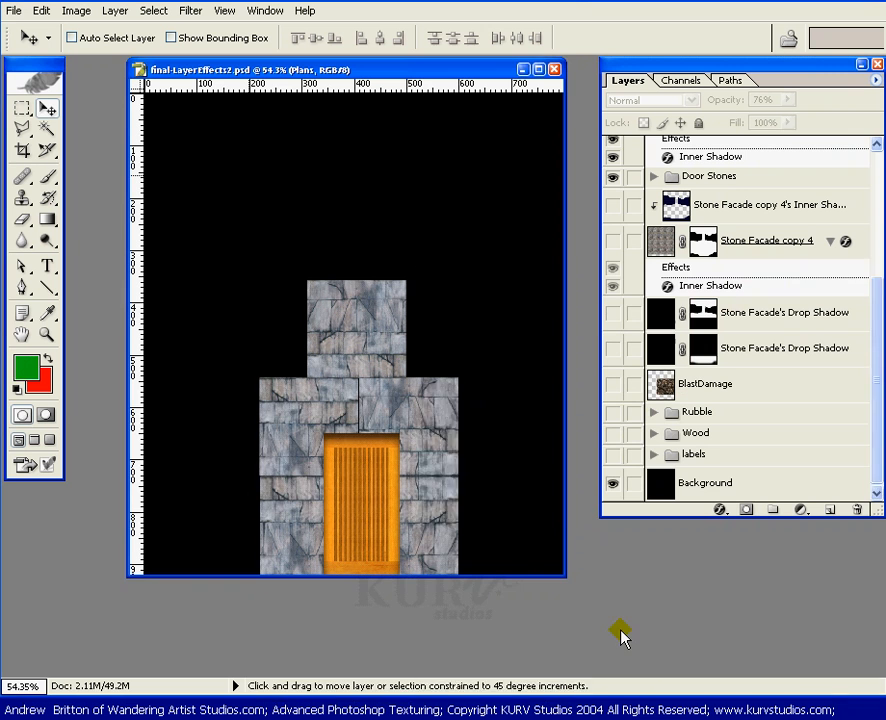
pyautogui.press('Return')
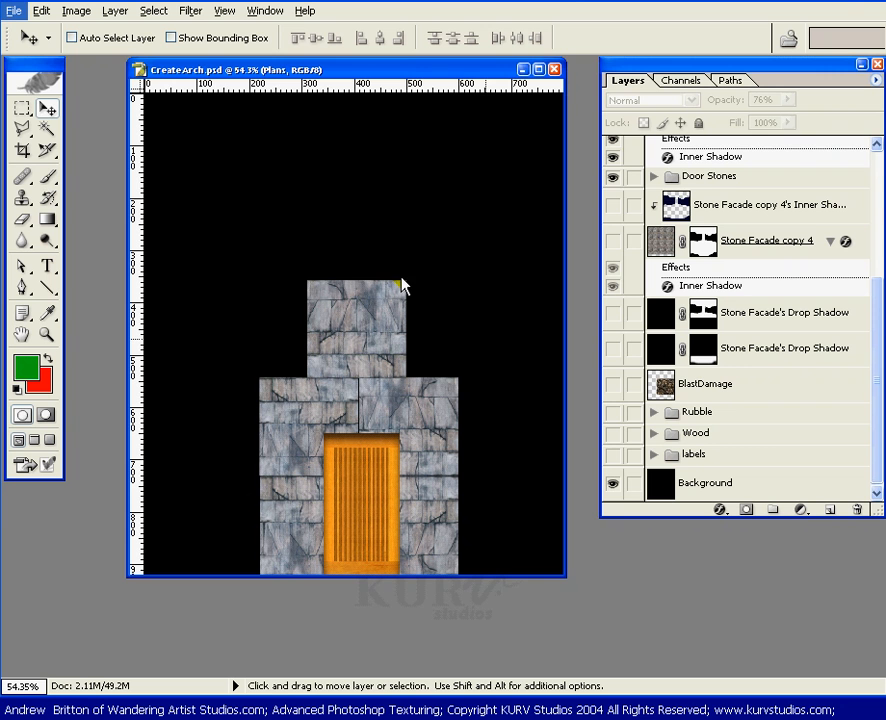
pyautogui.press('alt')
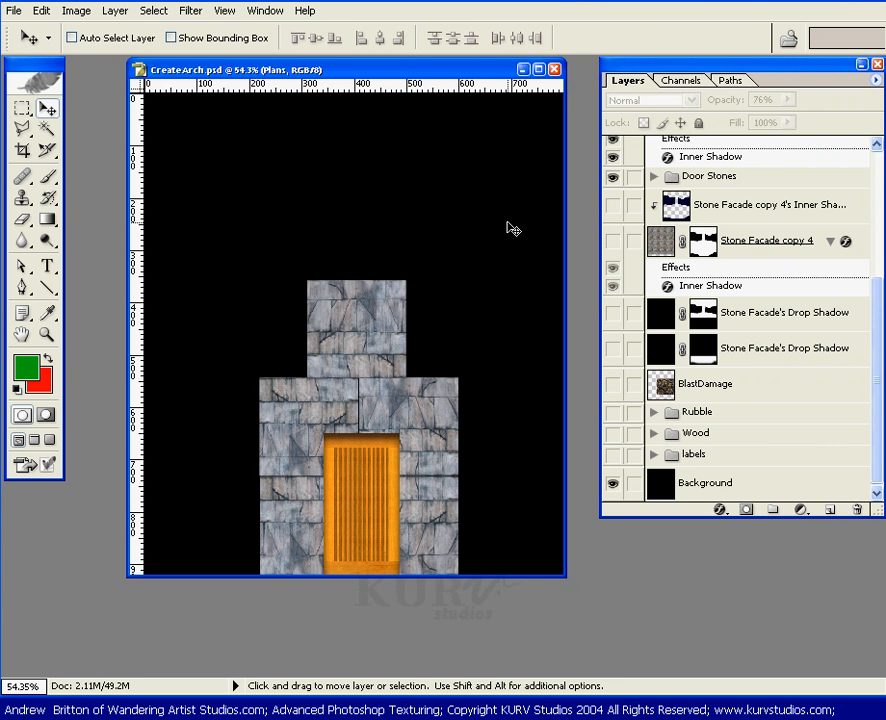
pyautogui.scroll(3, 870, 262)
pyautogui.moveTo(870, 262); pyautogui.dragTo(872, 184)
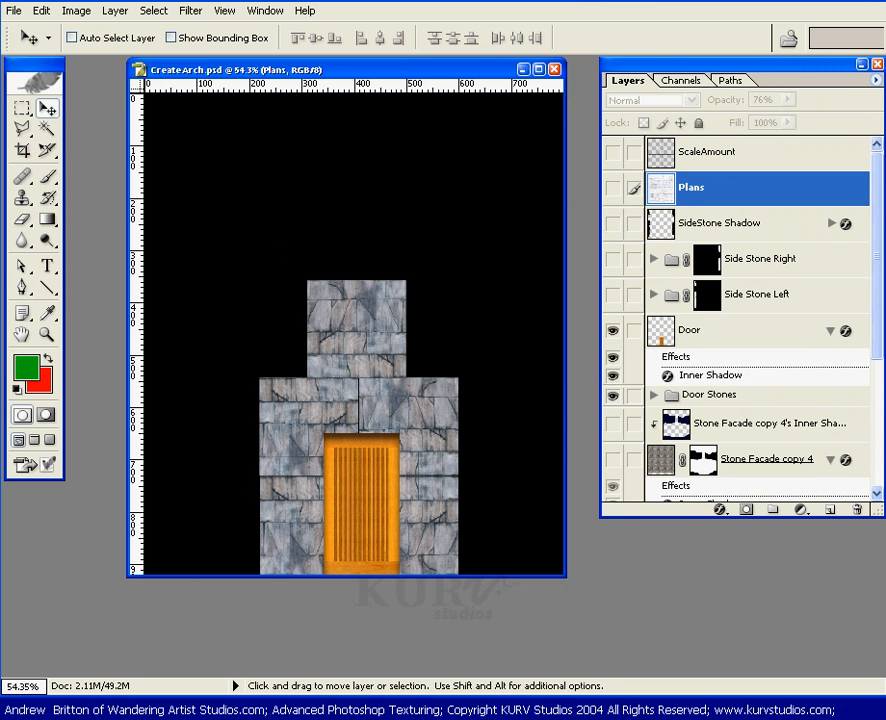
# - Start saving a copy of the document in the temp folder as CreateArch.tga in Targa format
pyautogui.click(14, 11)
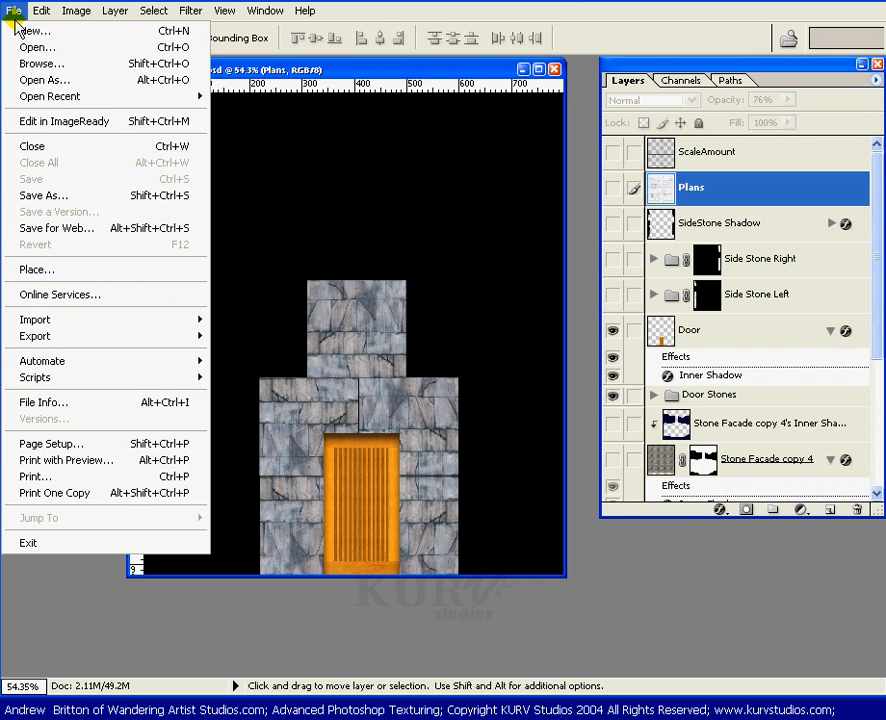
pyautogui.click(86, 196)
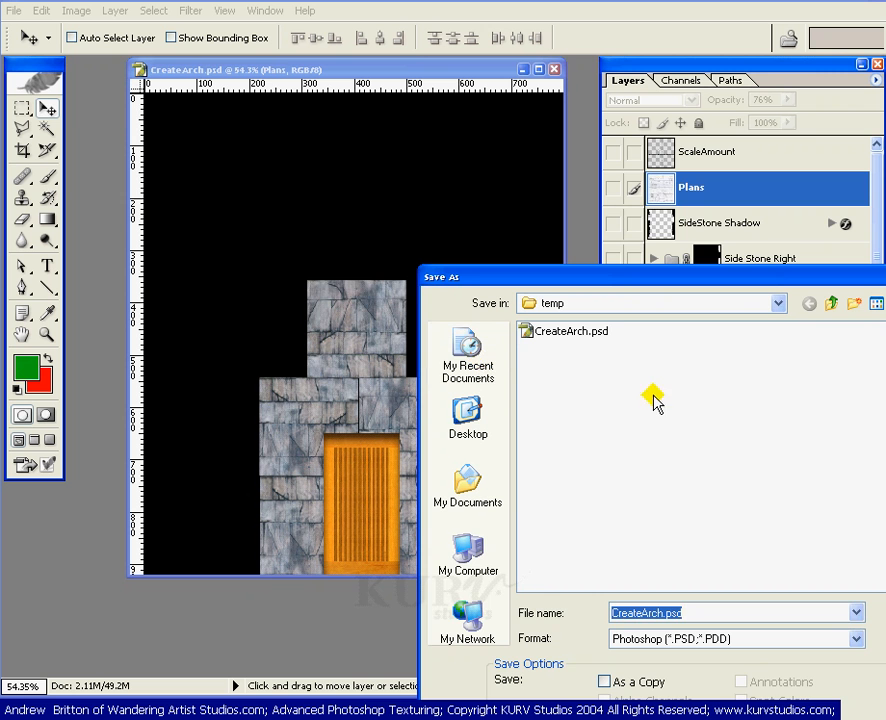
pyautogui.click(622, 279)
pyautogui.moveTo(622, 279); pyautogui.dragTo(498, 180)
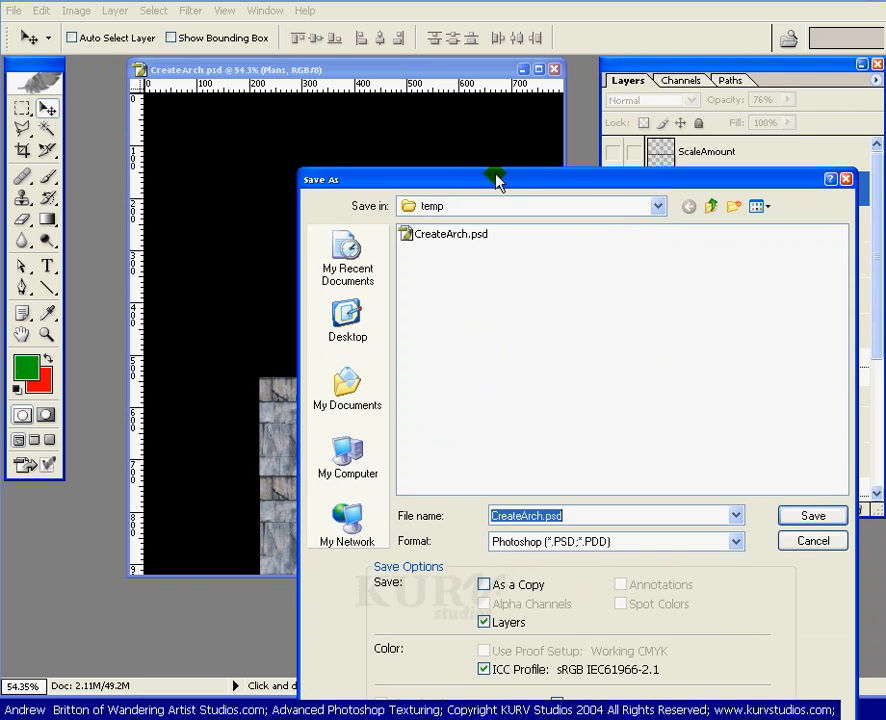
pyautogui.click(727, 537)
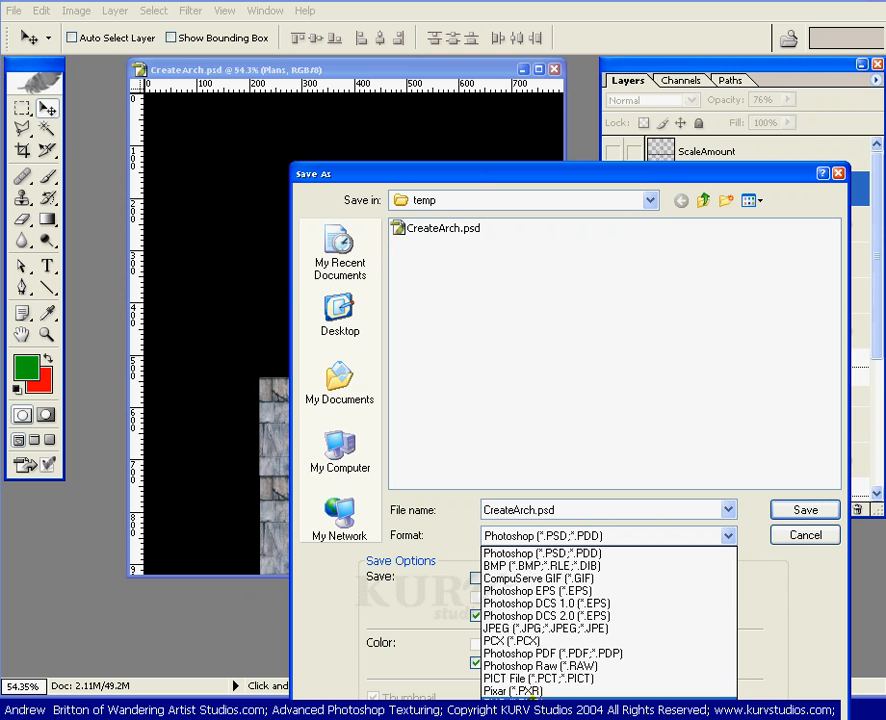
pyautogui.click(583, 180)
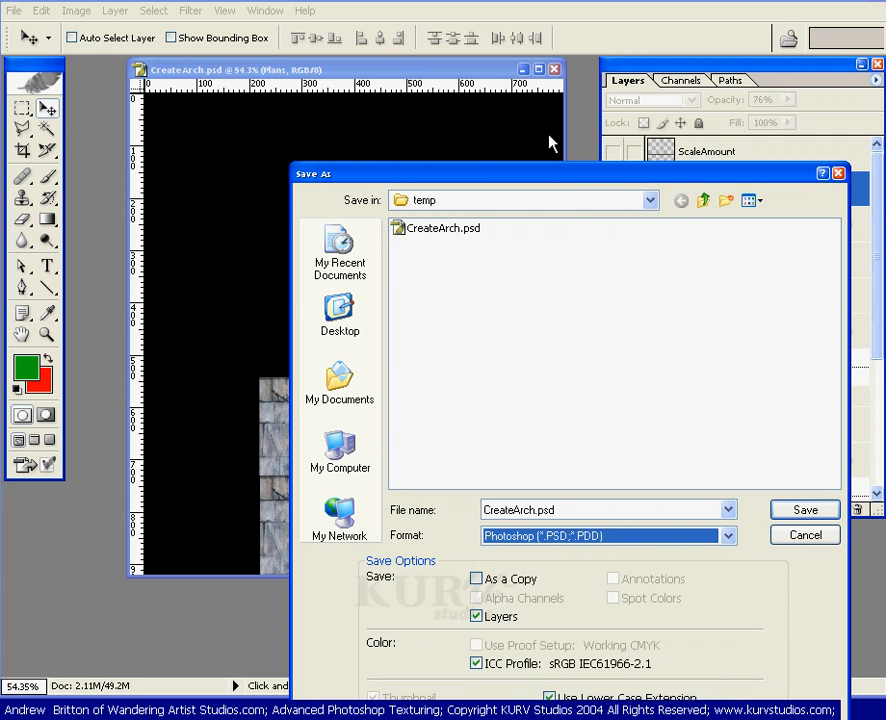
pyautogui.moveTo(570, 172); pyautogui.dragTo(528, 60)
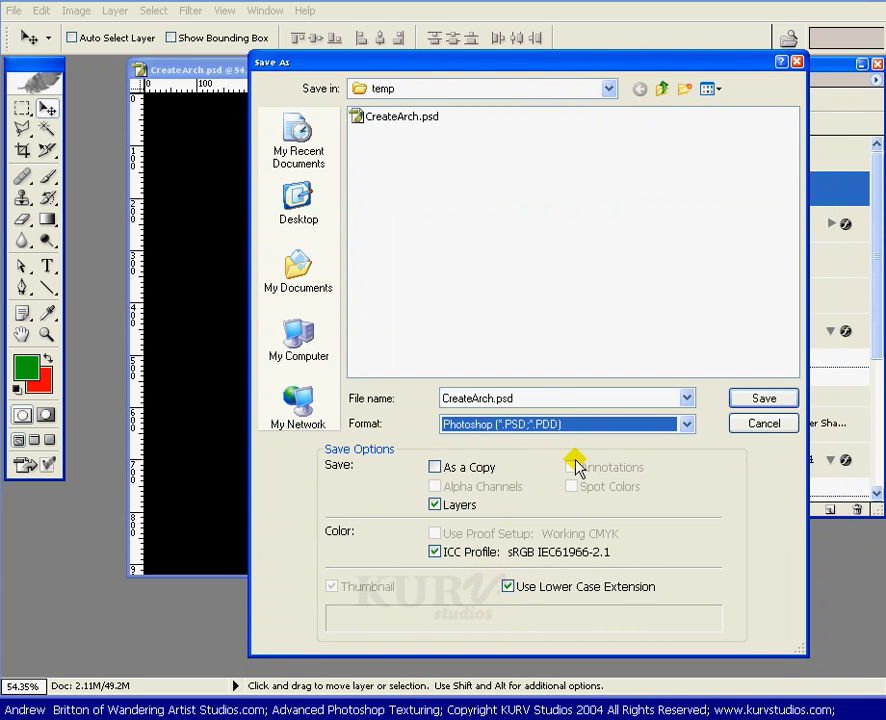
pyautogui.click(687, 424)
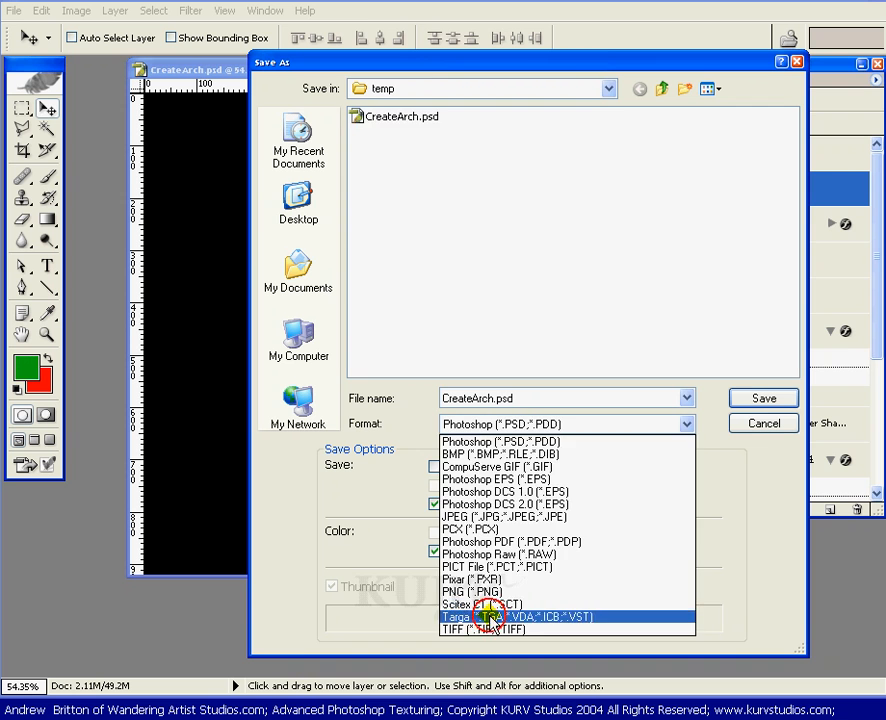
pyautogui.click(492, 618)
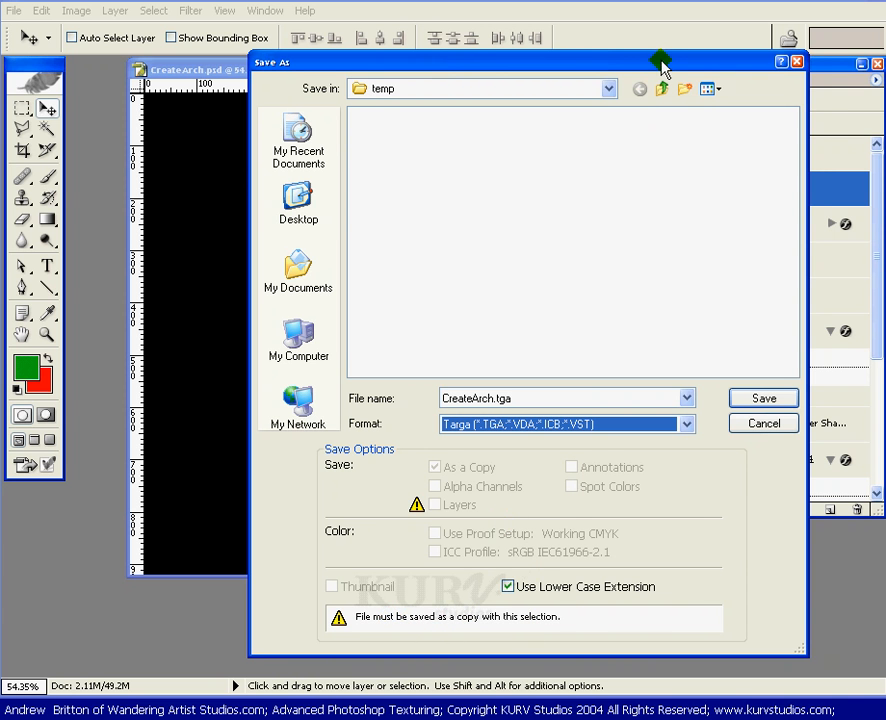
pyautogui.moveTo(663, 66); pyautogui.dragTo(490, 79)
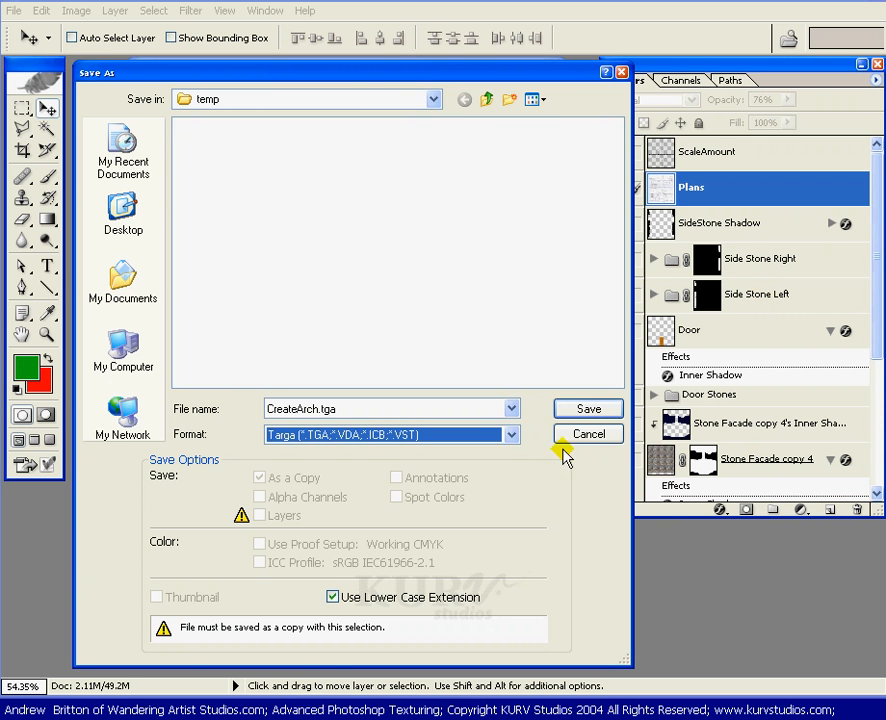
pyautogui.click(511, 434)
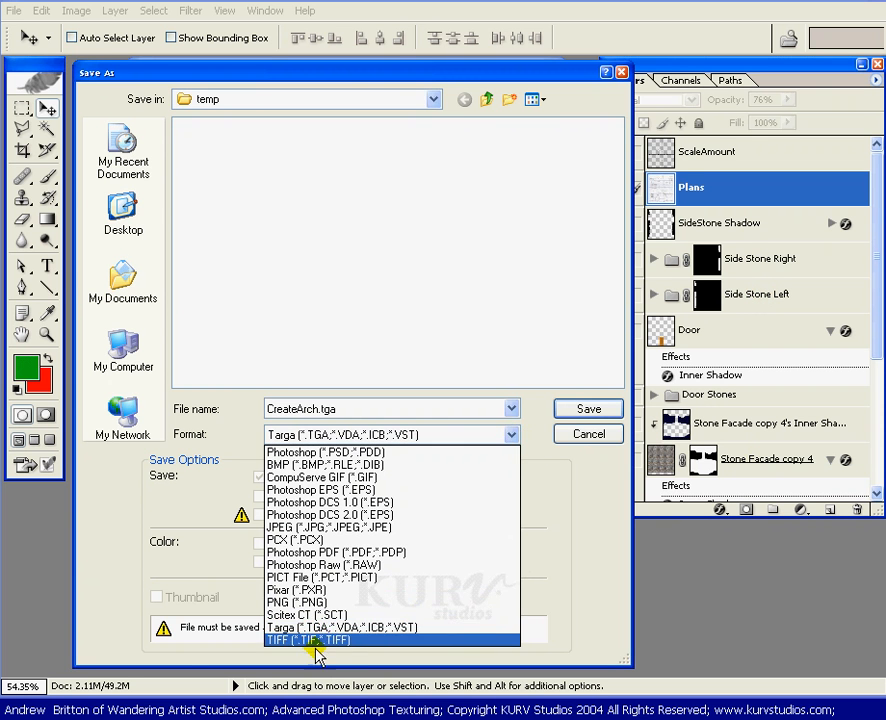
pyautogui.click(318, 639)
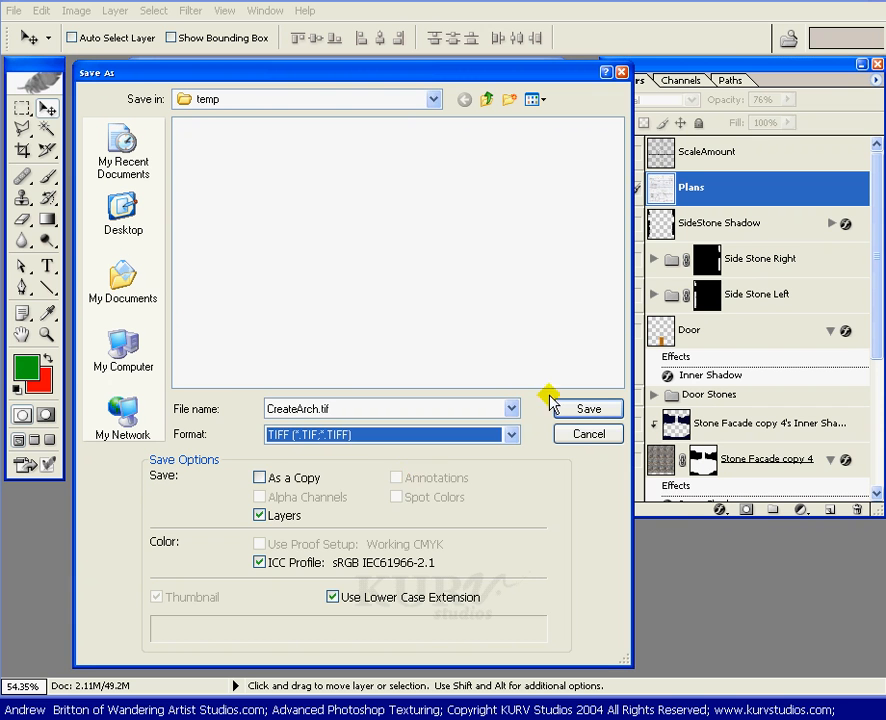
pyautogui.click(511, 435)
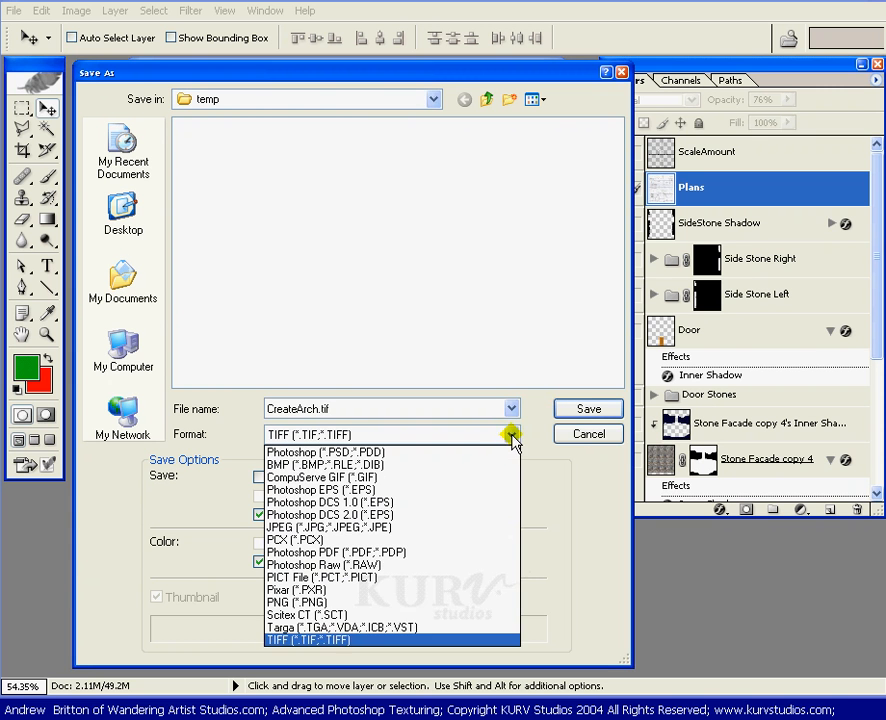
pyautogui.click(345, 627)
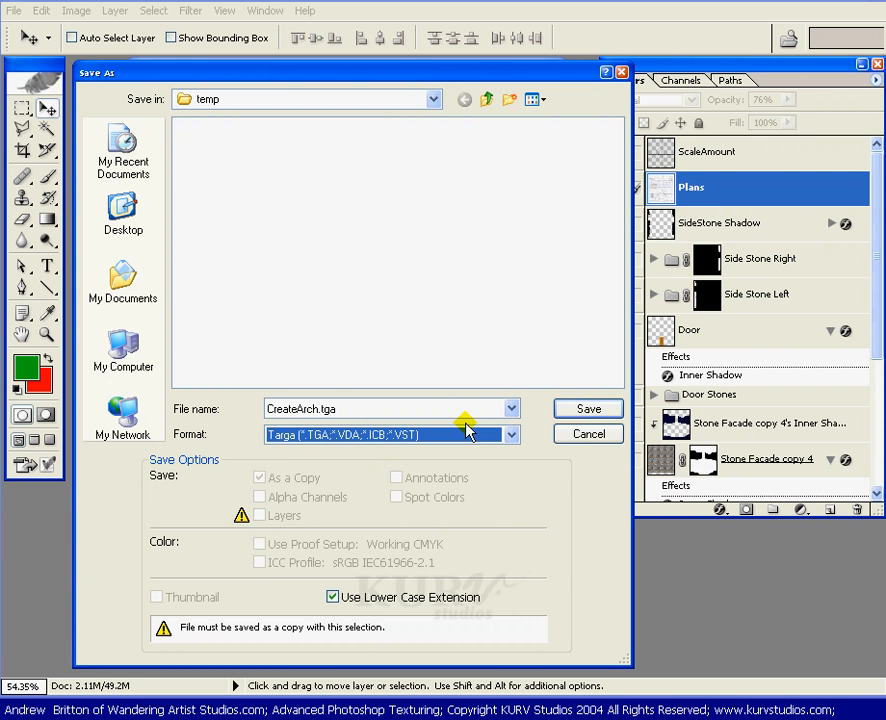
# - Save the Targa copy with a resolution of 24 bits/pixel
pyautogui.click(566, 409)
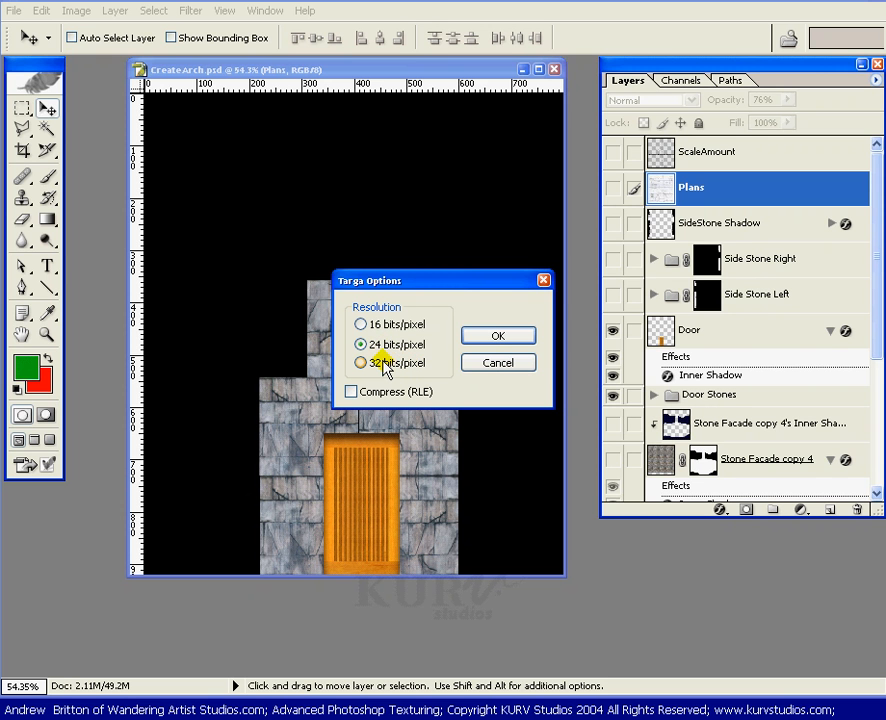
pyautogui.click(498, 336)
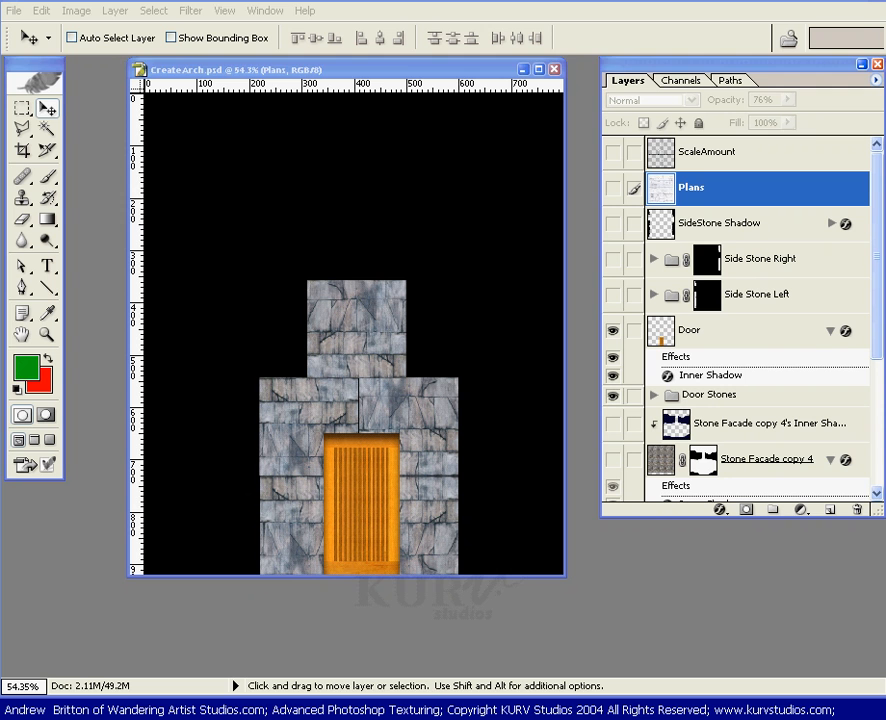
# - Switch to Maya and make layer2 with the long flat strip visible
pyautogui.click(235, 686)
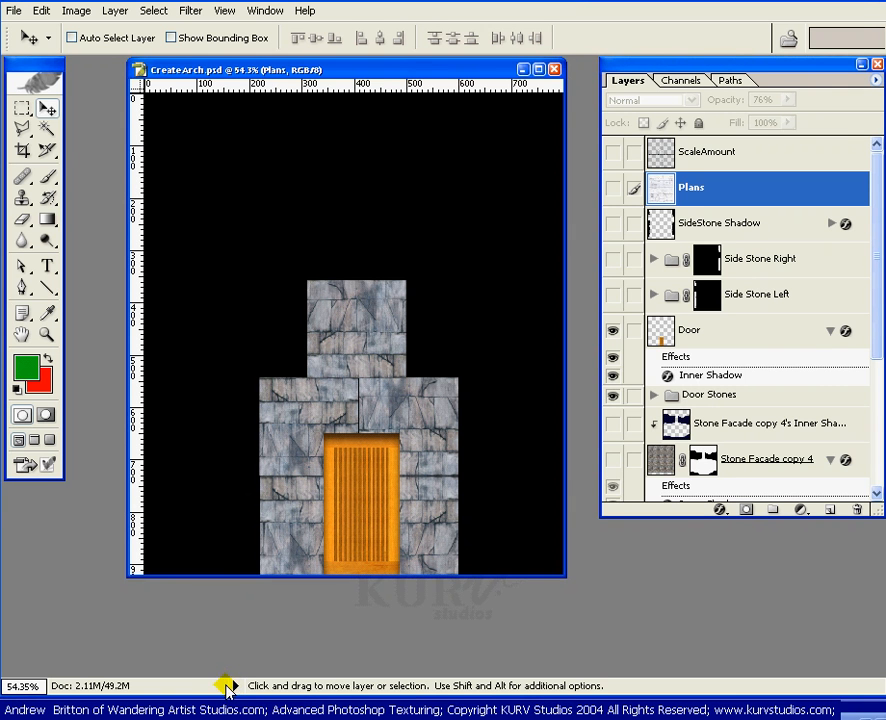
pyautogui.click(235, 687)
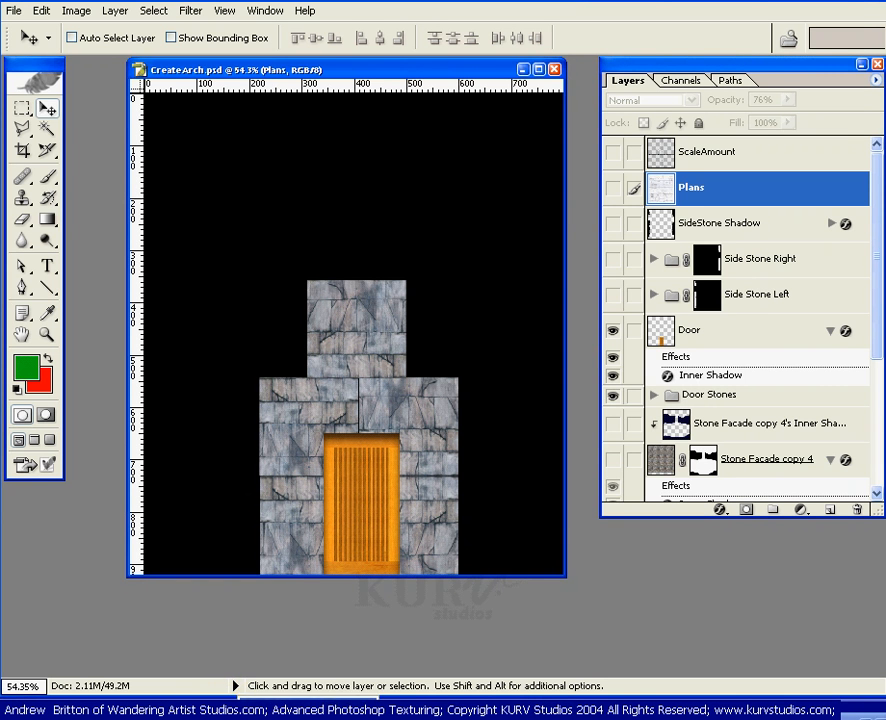
pyautogui.click(290, 715)
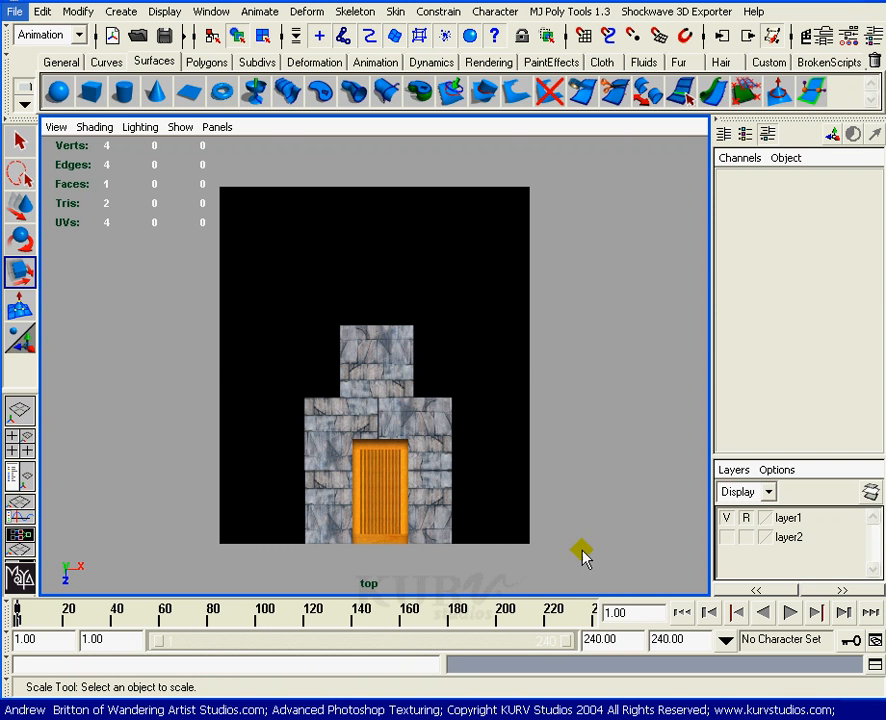
pyautogui.click(726, 537)
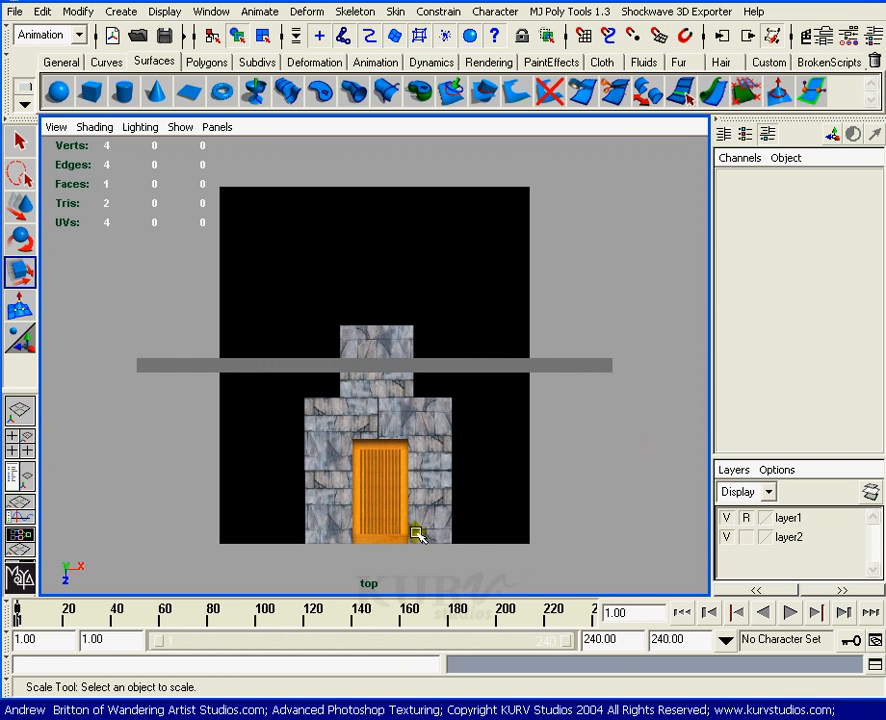
# - Select the NURBS plane strip across the facade and widen it to a Z scale of about 0.527
pyautogui.click(255, 369)
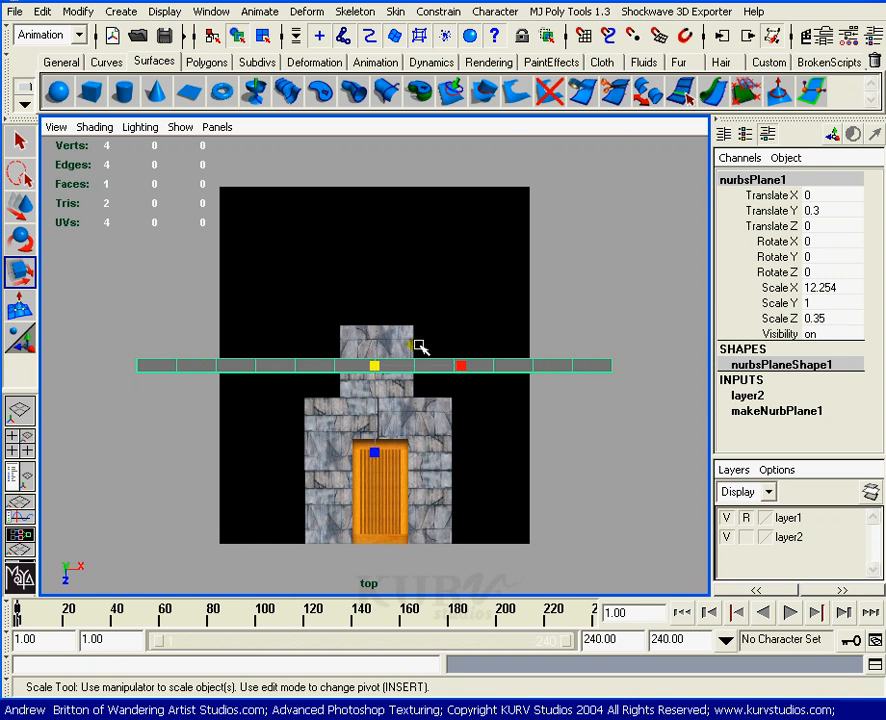
pyautogui.moveTo(374, 453); pyautogui.dragTo(383, 479)
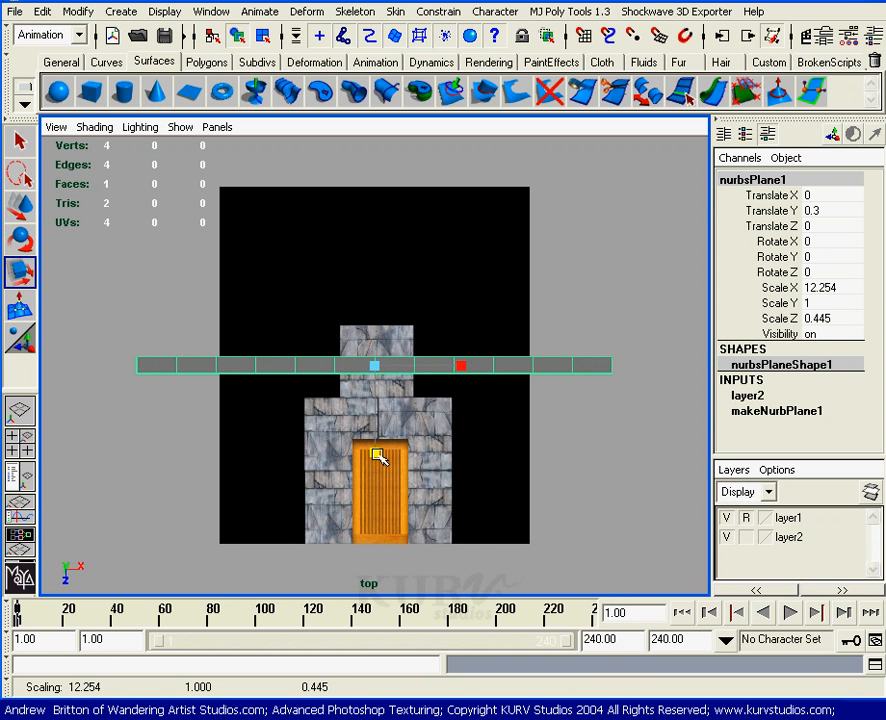
pyautogui.moveTo(372, 455); pyautogui.dragTo(375, 467)
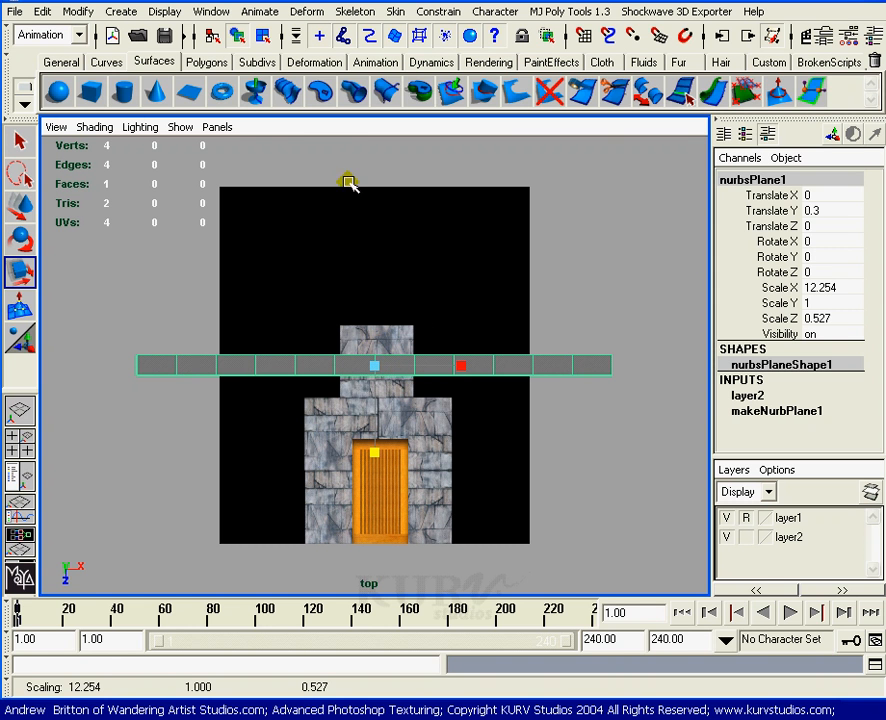
# - Add a nonlinear Bend deformer to the selected NURBS plane strip
pyautogui.click(302, 13)
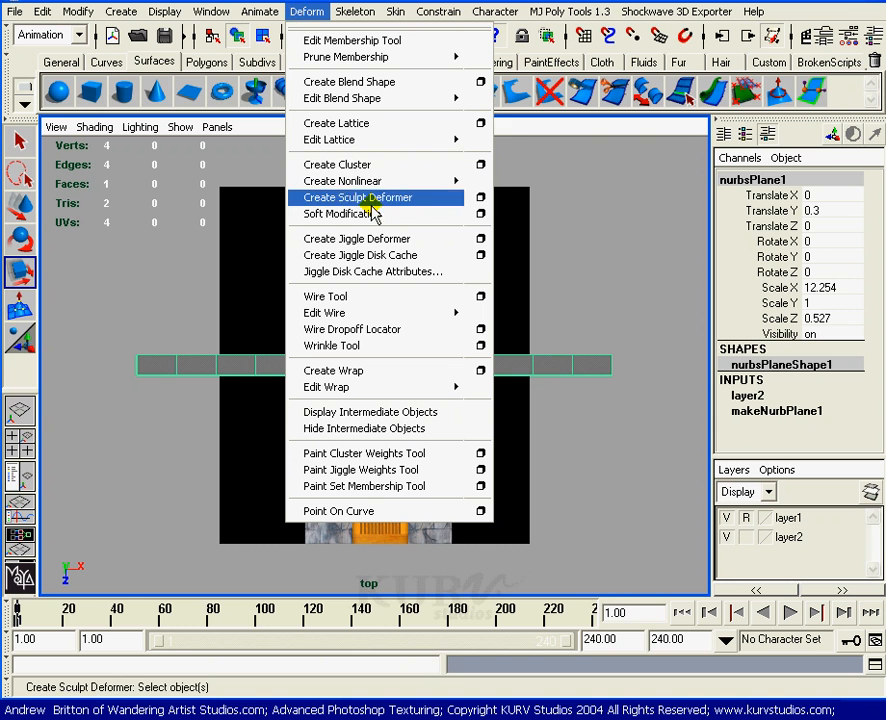
pyautogui.moveTo(392, 178)
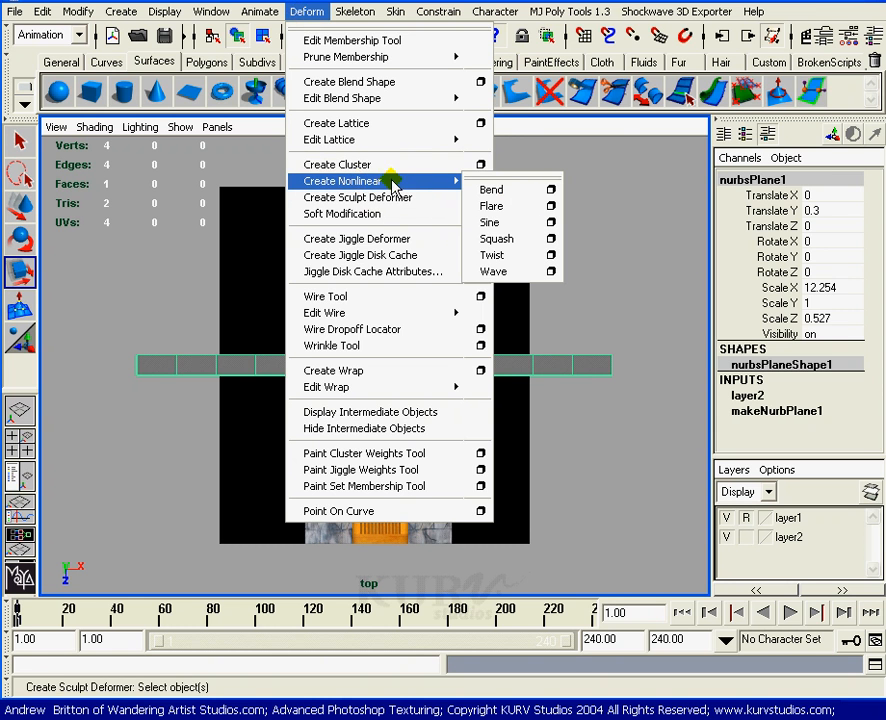
pyautogui.click(488, 191)
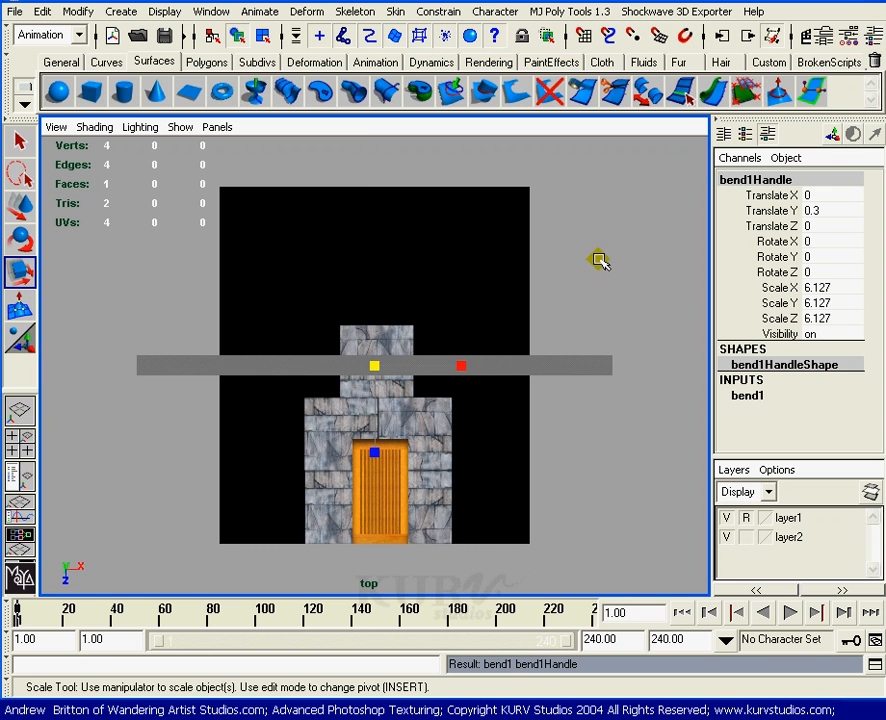
# - Examine the bend handle's orientation relative to the strip in the perspective view and return to the top view
pyautogui.click(220, 127)
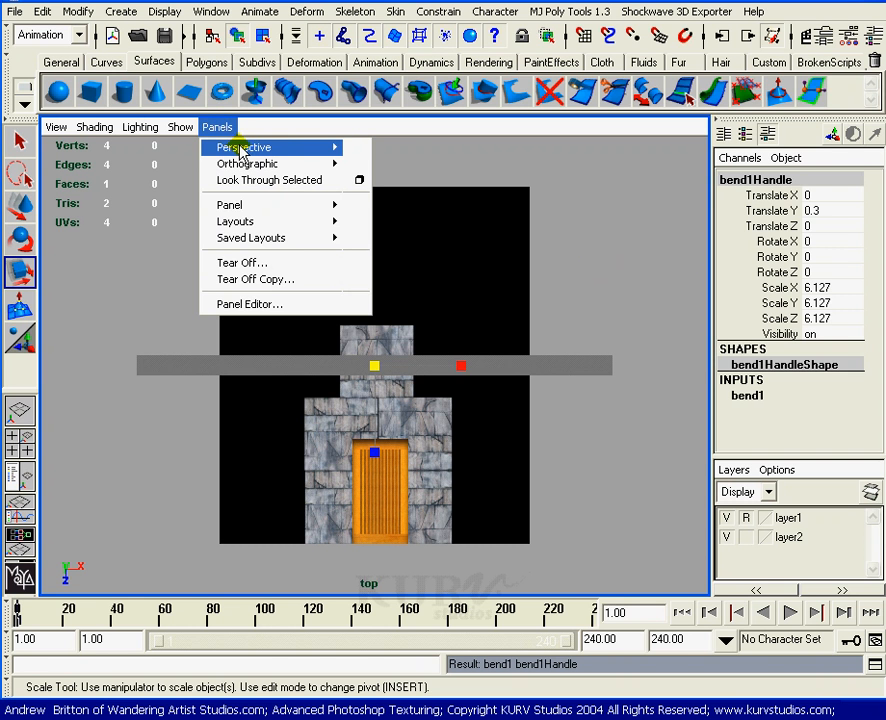
pyautogui.moveTo(300, 147)
pyautogui.click(364, 148)
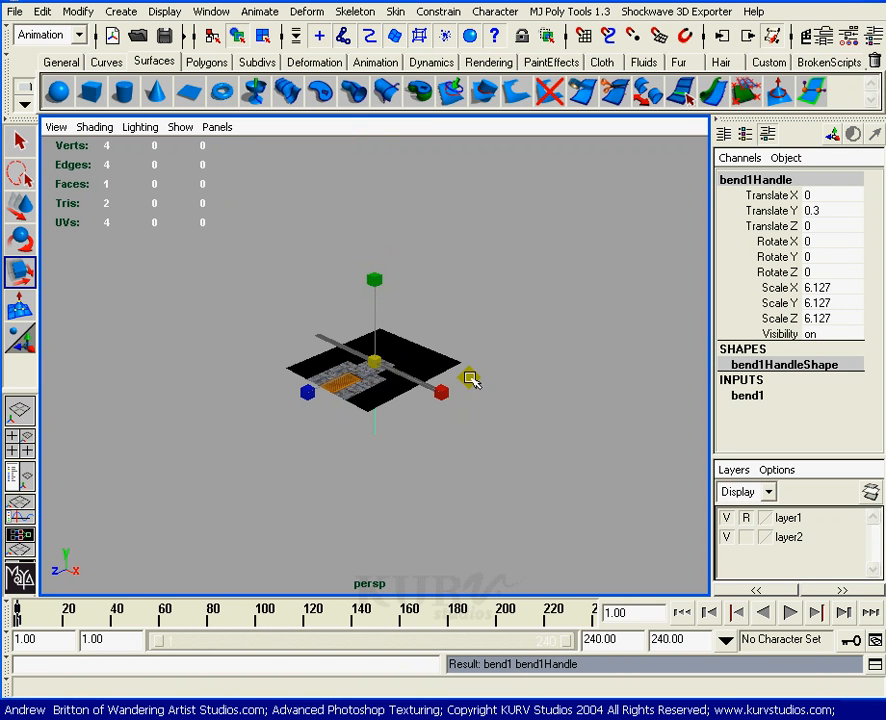
pyautogui.moveTo(358, 443); pyautogui.dragTo(376, 162)
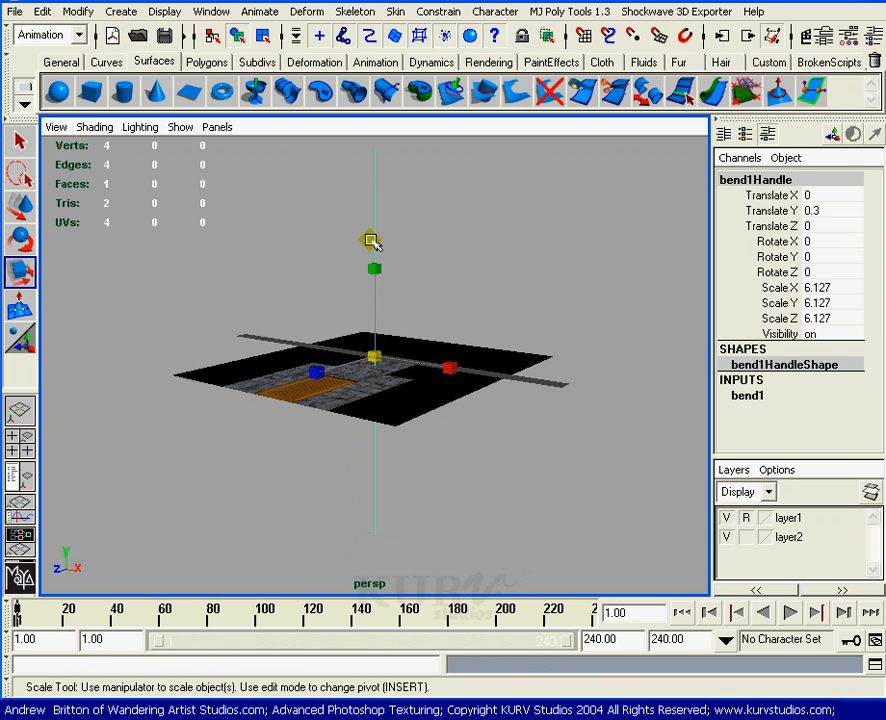
pyautogui.moveTo(403, 279)
pyautogui.mouseDown()
pyautogui.moveTo(423, 295)
pyautogui.moveTo(413, 272)
pyautogui.mouseUp()
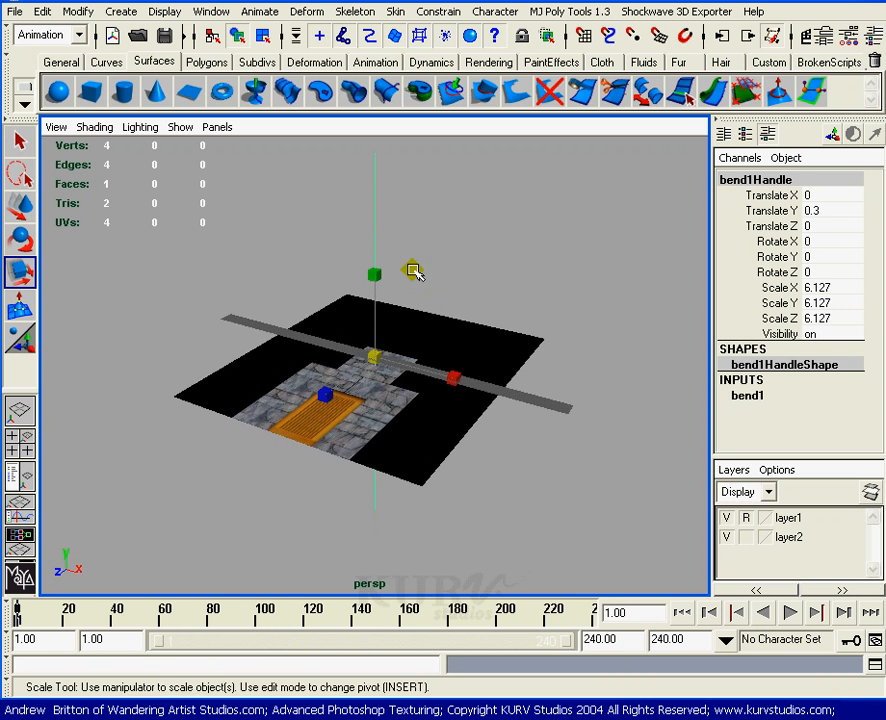
pyautogui.click(217, 127)
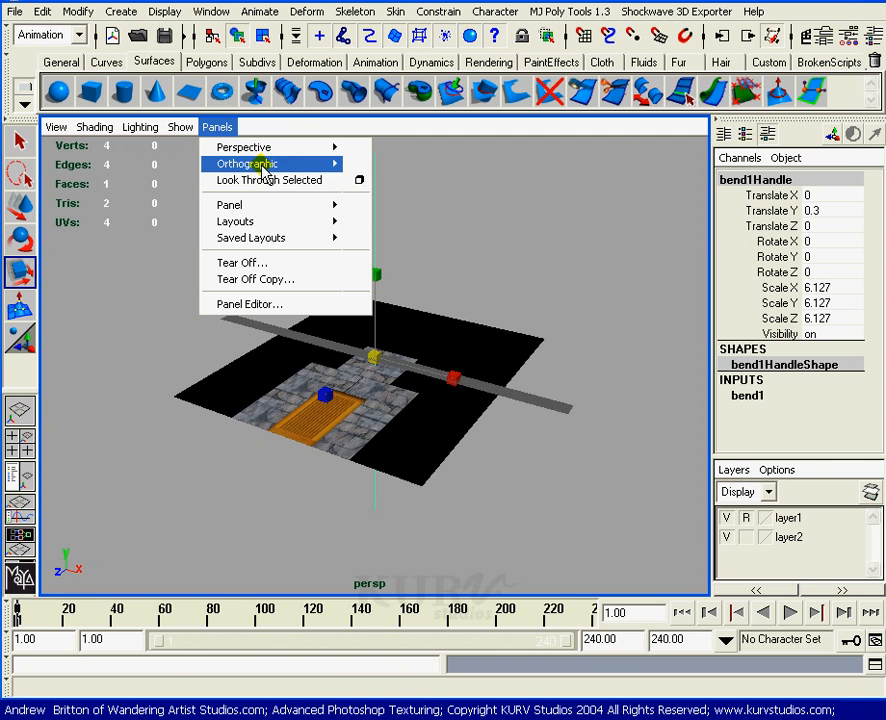
pyautogui.moveTo(263, 171)
pyautogui.click(368, 197)
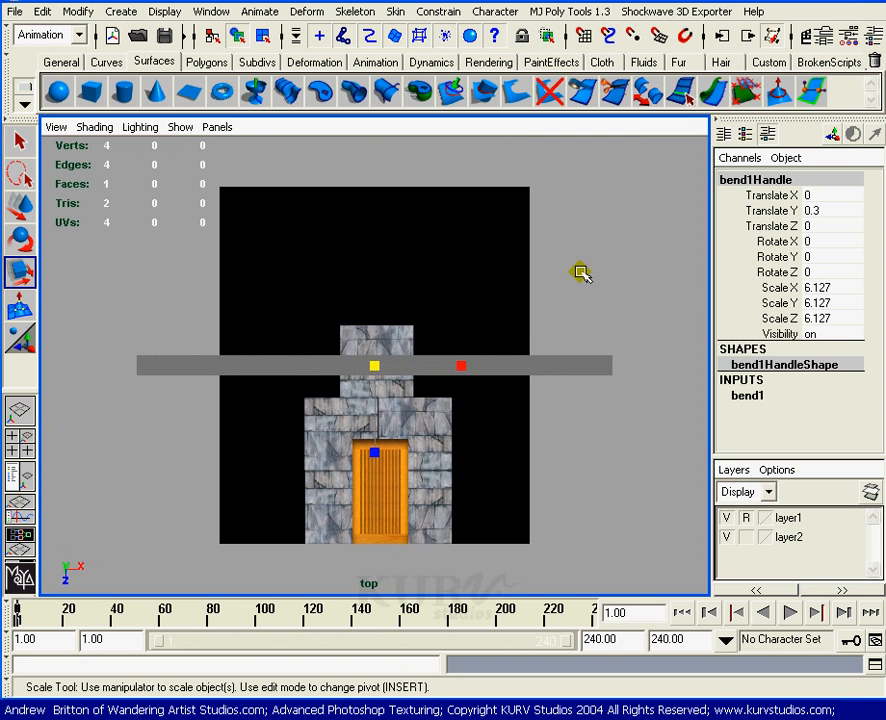
# - Set the bend handle's Rotate Y and Rotate Z to 90 so it runs along the strip
pyautogui.moveTo(808, 257); pyautogui.dragTo(805, 271)
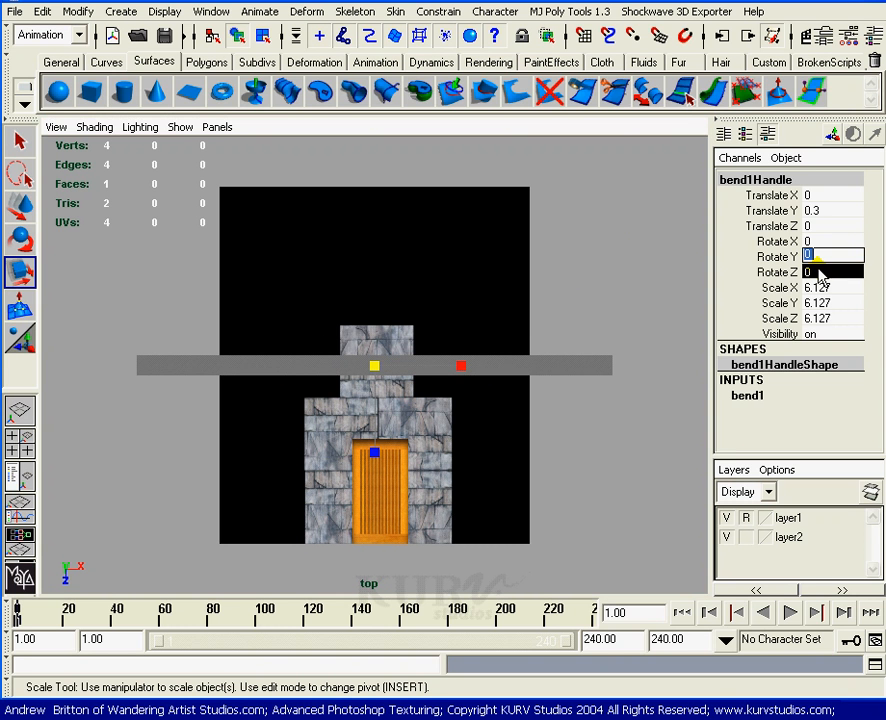
pyautogui.write('90')
pyautogui.press('Return')
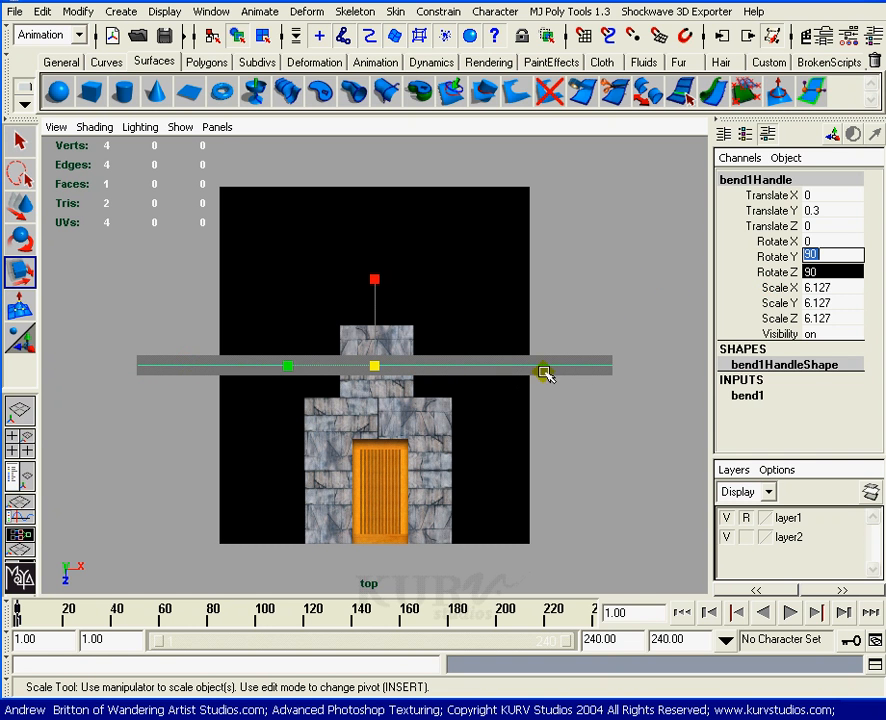
# - Set the bend deformer's Curvature to -2.6 so the NURBS plane strip curls around the door
pyautogui.click(592, 370)
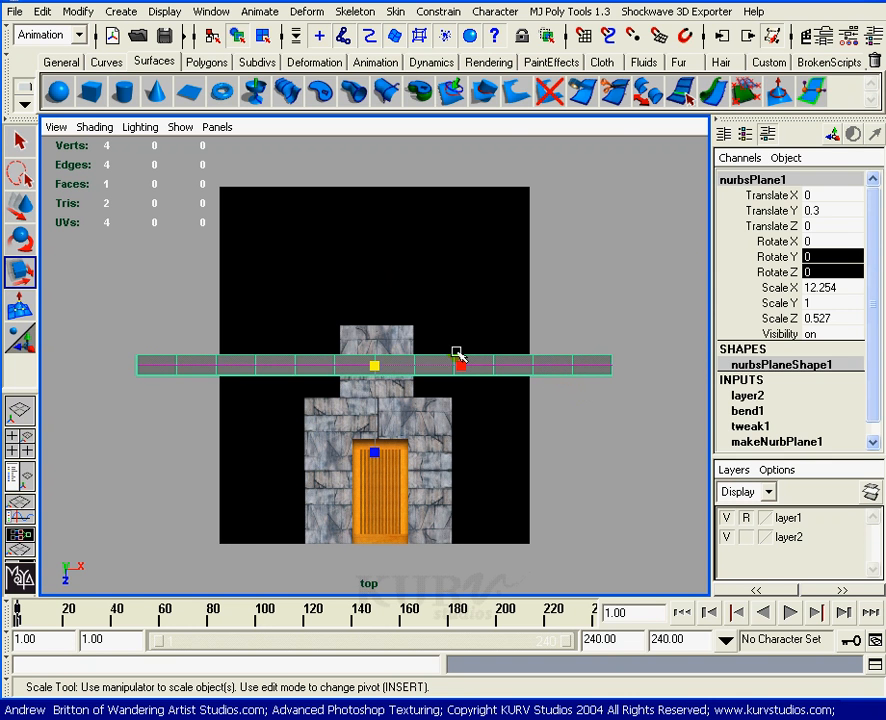
pyautogui.click(568, 311)
pyautogui.click(550, 363)
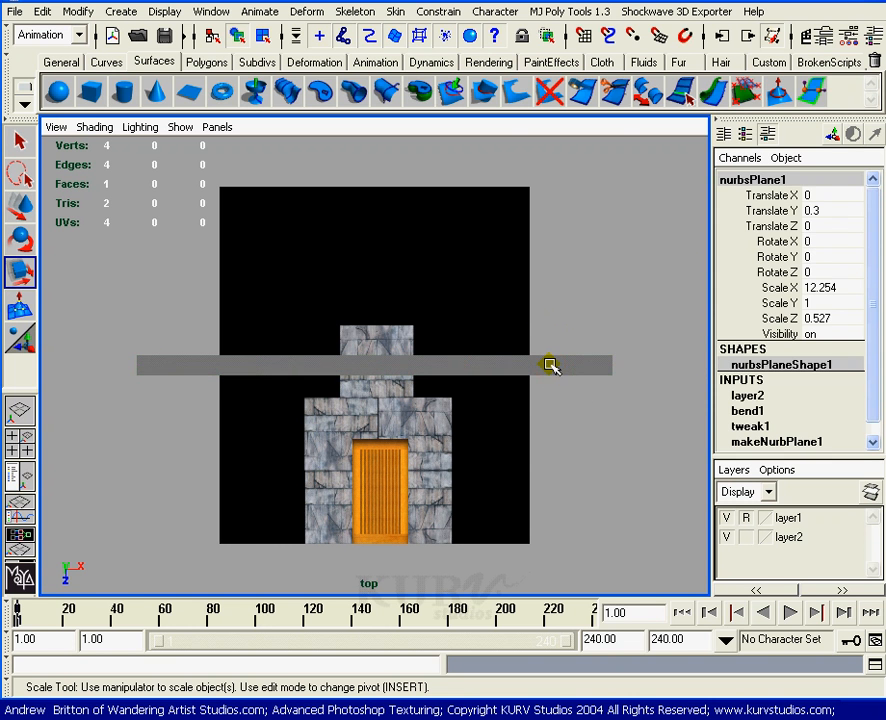
pyautogui.click(778, 410)
pyautogui.click(873, 358)
pyautogui.moveTo(873, 358); pyautogui.dragTo(866, 415)
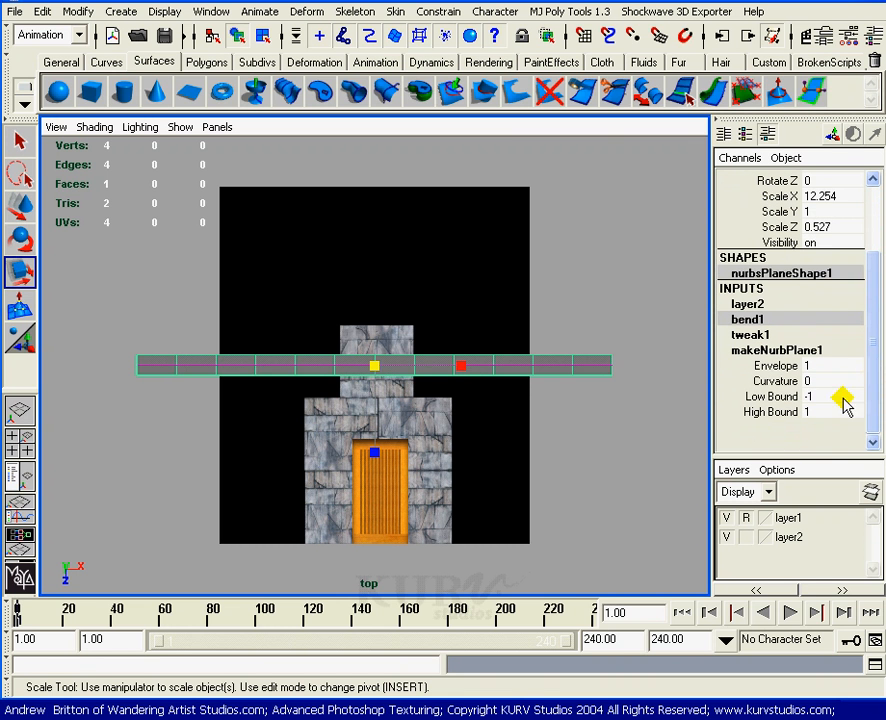
pyautogui.click(768, 381)
pyautogui.moveTo(572, 279); pyautogui.dragTo(472, 260)
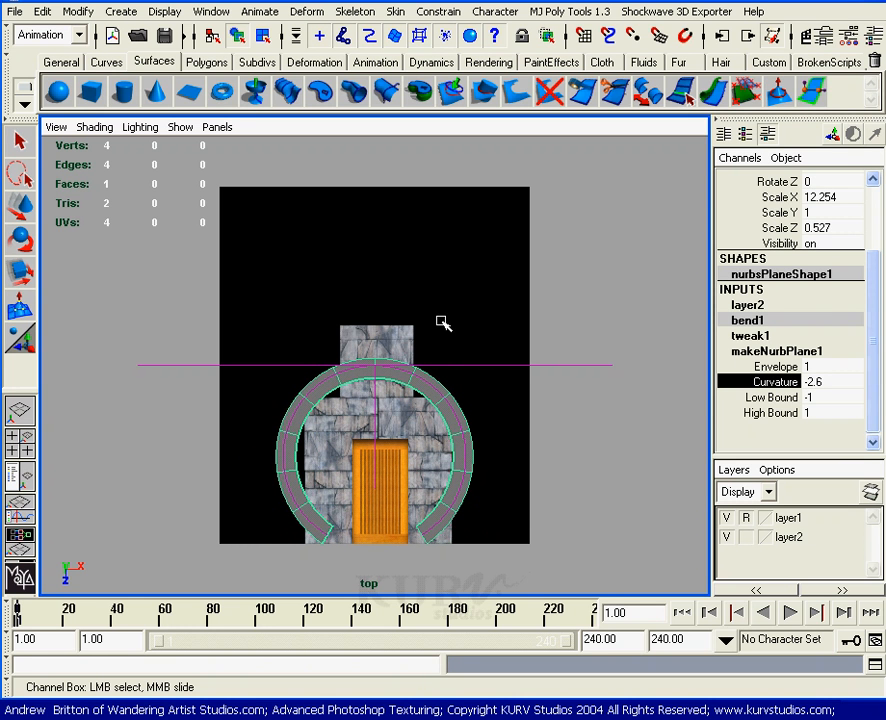
# - Move the strip and its bend handle together to about Translate X 0.099 and Translate Z 0.323
pyautogui.click(610, 366)
pyautogui.press('r')
pyautogui.press('w')
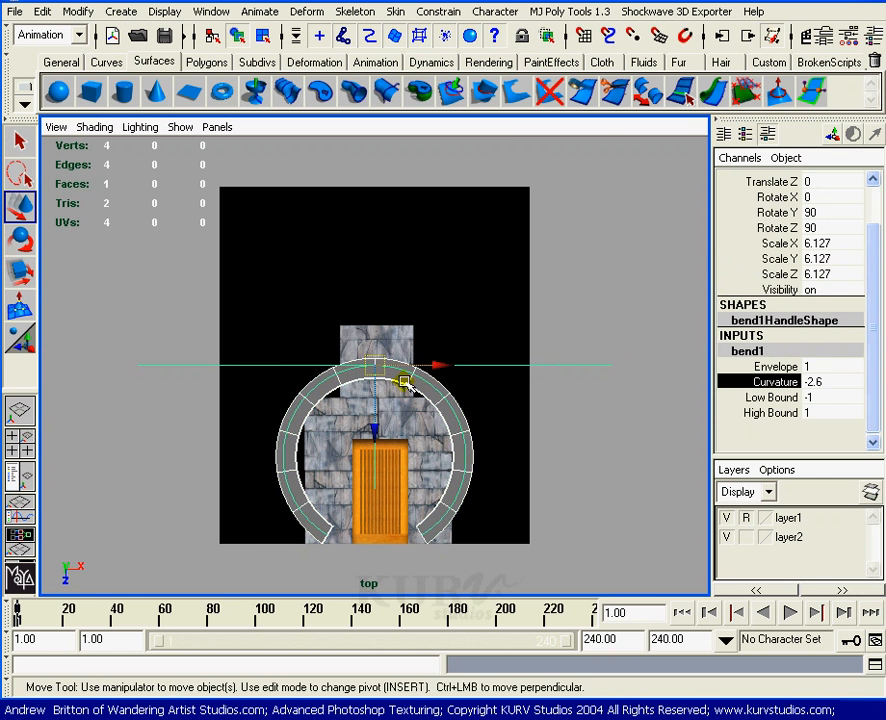
pyautogui.moveTo(374, 367); pyautogui.dragTo(383, 388)
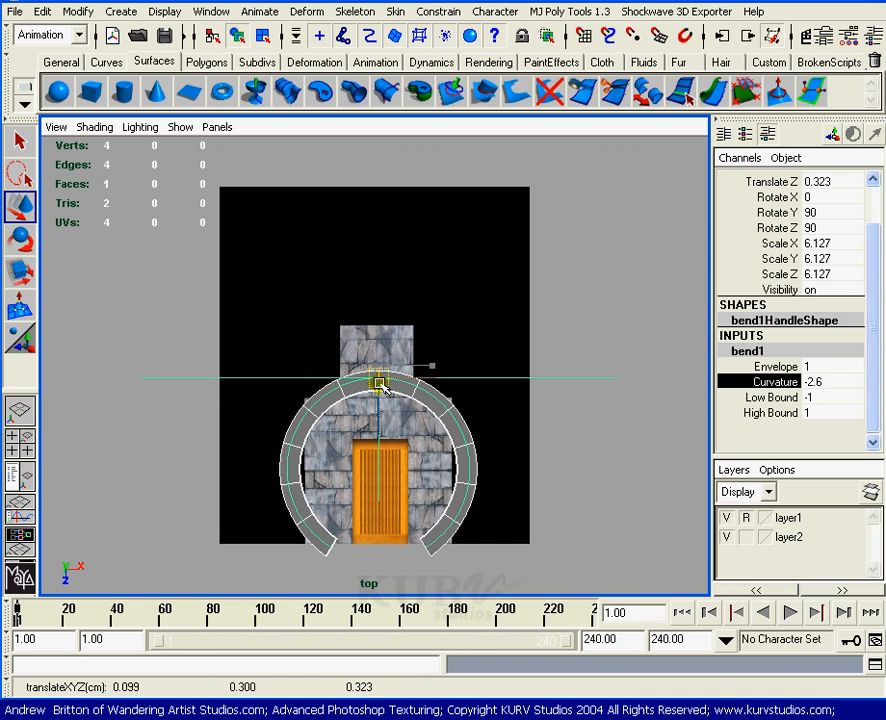
# - Set the bend's Low Bound to -0.6 and High Bound to 0.6 so both ends of the arch run straight
pyautogui.moveTo(877, 345); pyautogui.dragTo(874, 360)
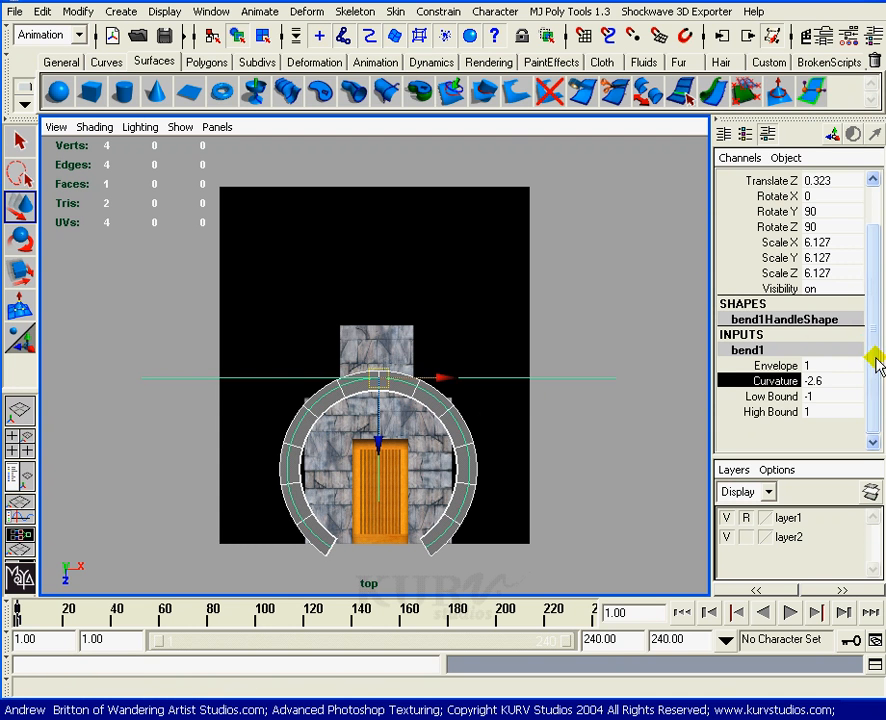
pyautogui.click(772, 396)
pyautogui.moveTo(566, 440); pyautogui.dragTo(568, 440)
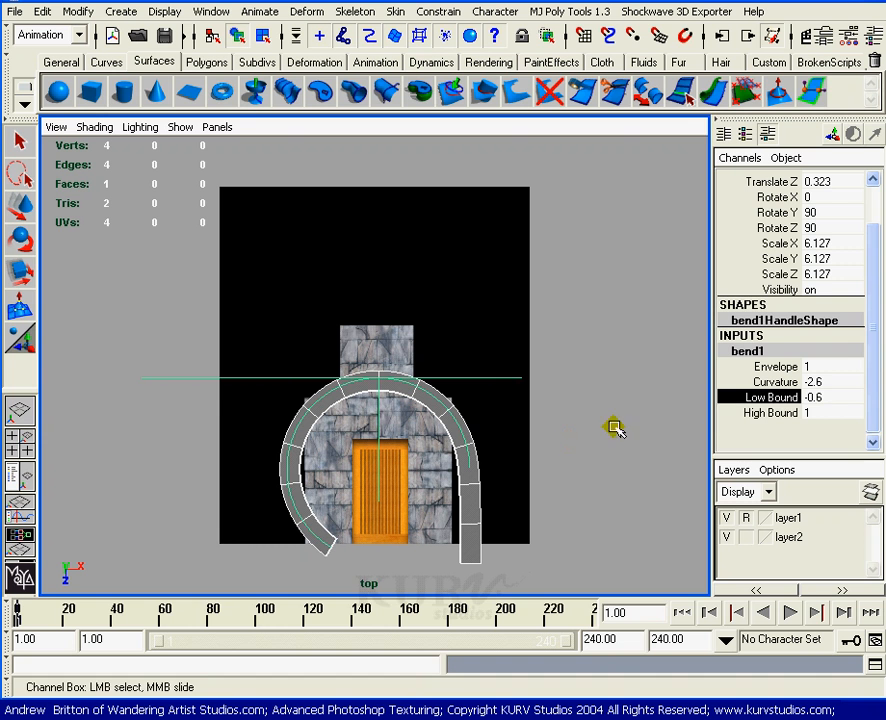
pyautogui.click(808, 412)
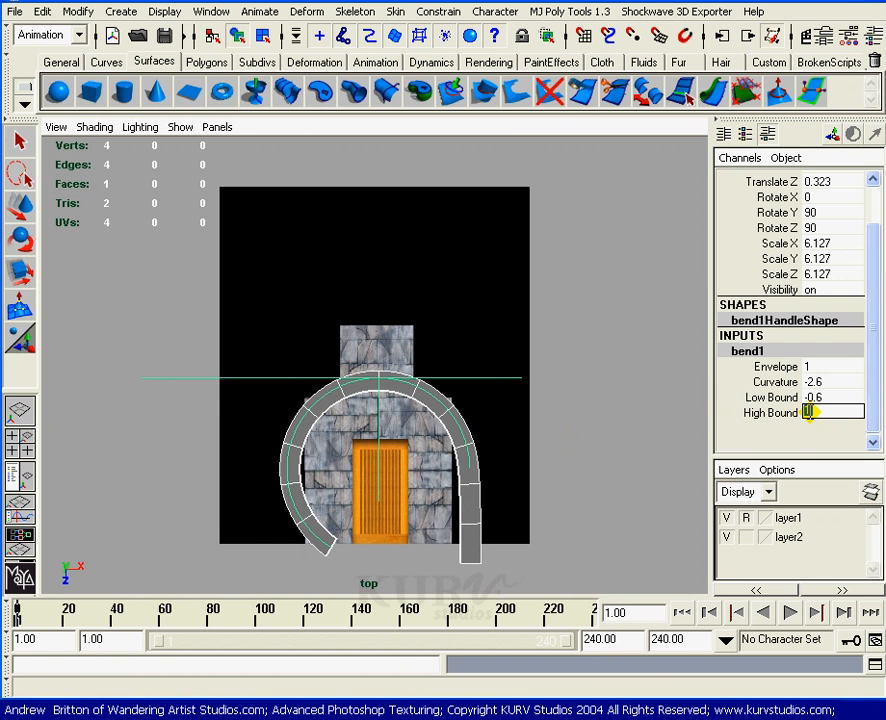
pyautogui.press('Return')
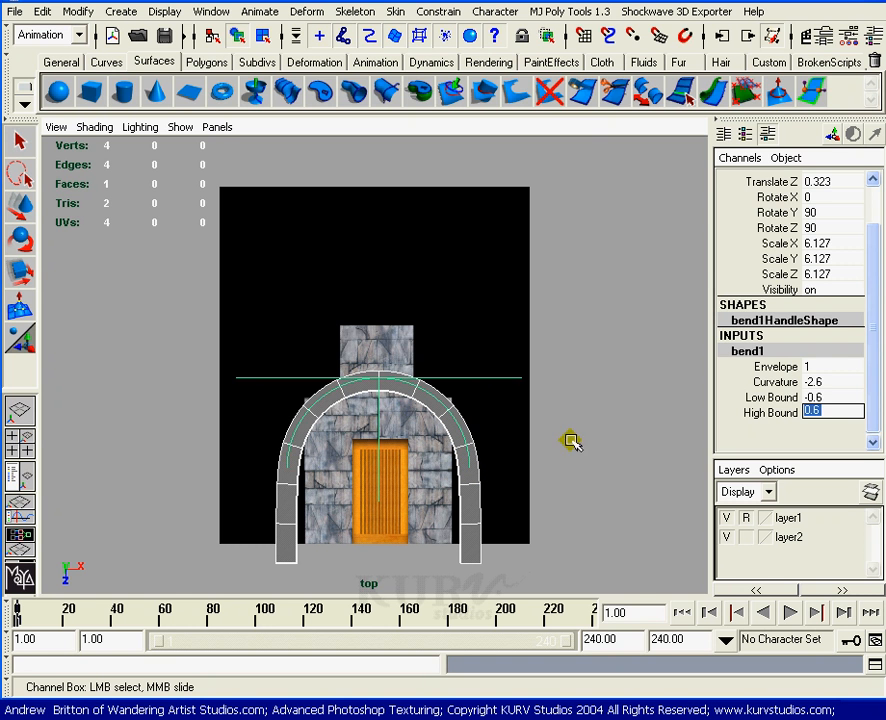
pyautogui.click(758, 411)
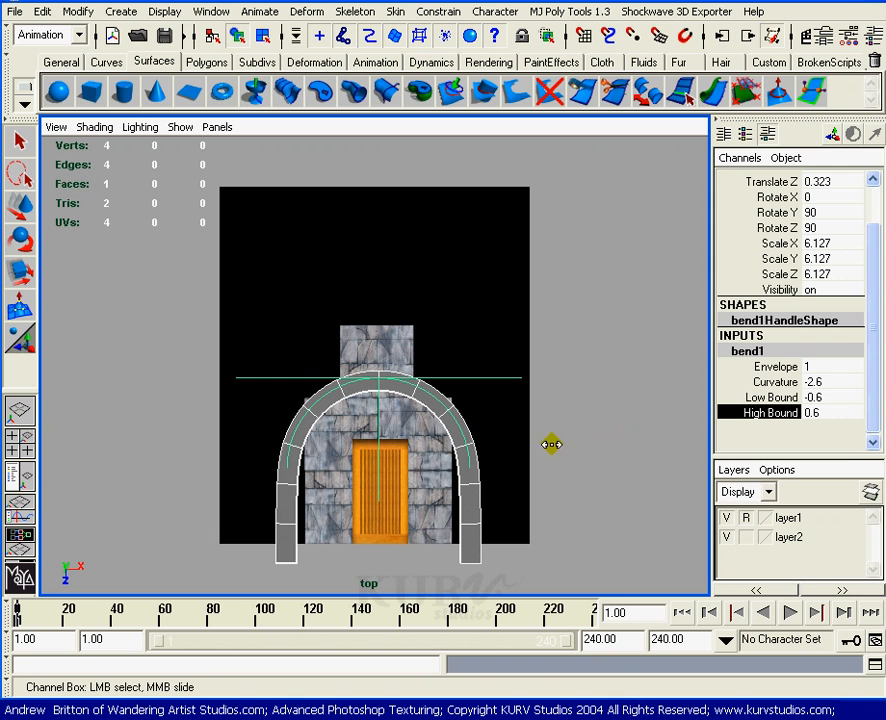
pyautogui.moveTo(550, 443)
pyautogui.mouseDown()
pyautogui.moveTo(558, 453)
pyautogui.moveTo(551, 456)
pyautogui.mouseUp()
# - Scale the bend handle to about Scale X 5.14 and Scale Y 4.749 to narrow the arch around the door
pyautogui.press('w')
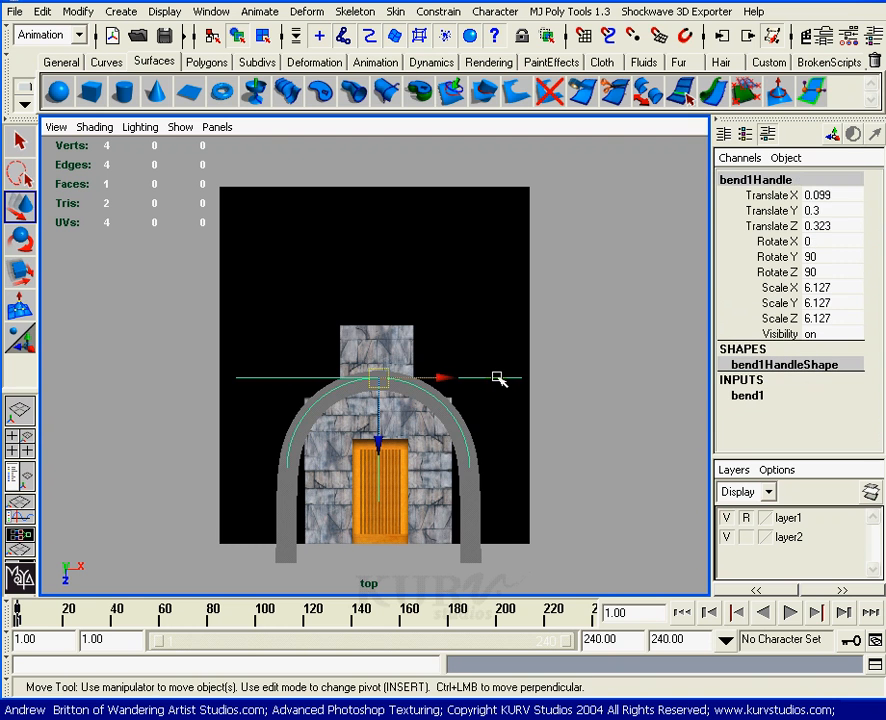
pyautogui.press('r')
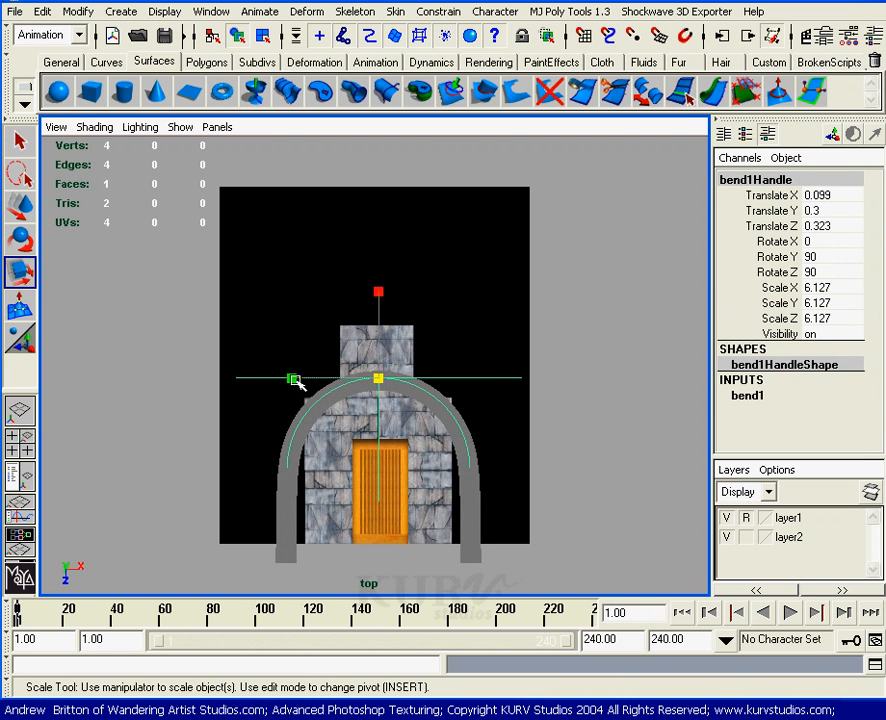
pyautogui.moveTo(295, 381); pyautogui.dragTo(304, 380)
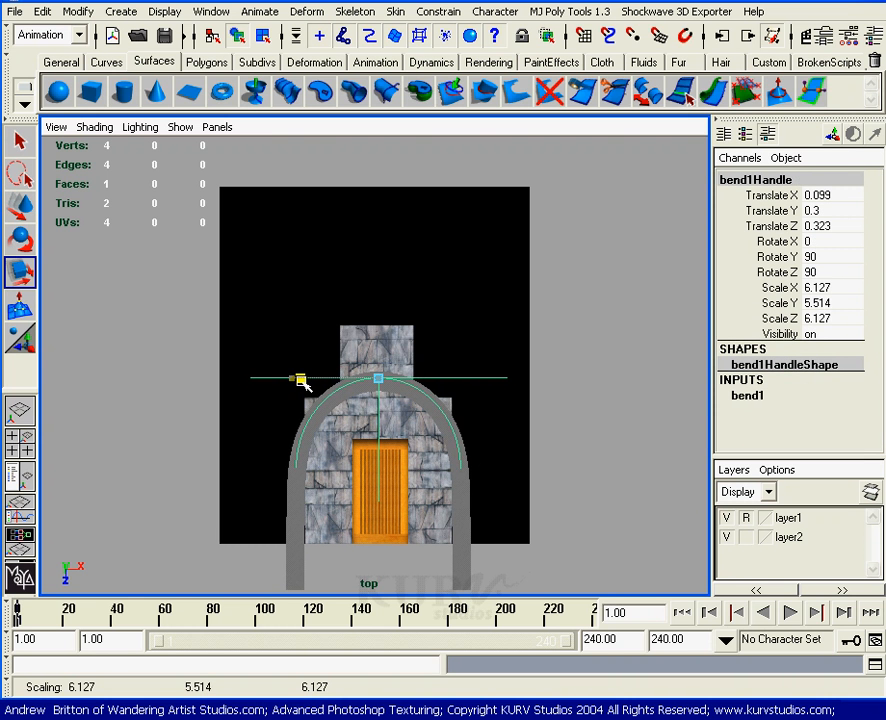
pyautogui.moveTo(380, 304); pyautogui.dragTo(381, 307)
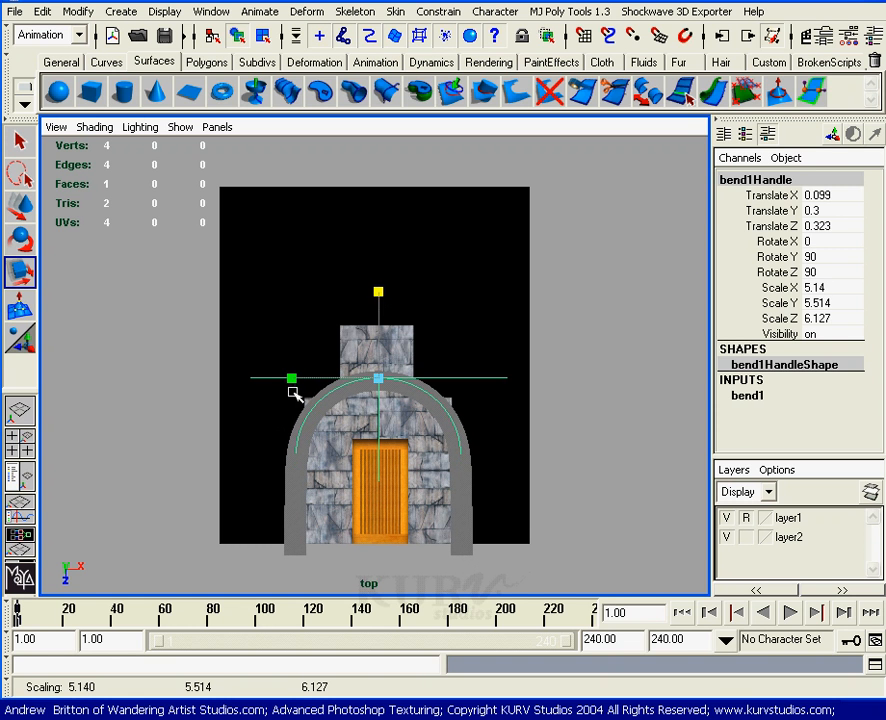
pyautogui.moveTo(291, 379); pyautogui.dragTo(297, 378)
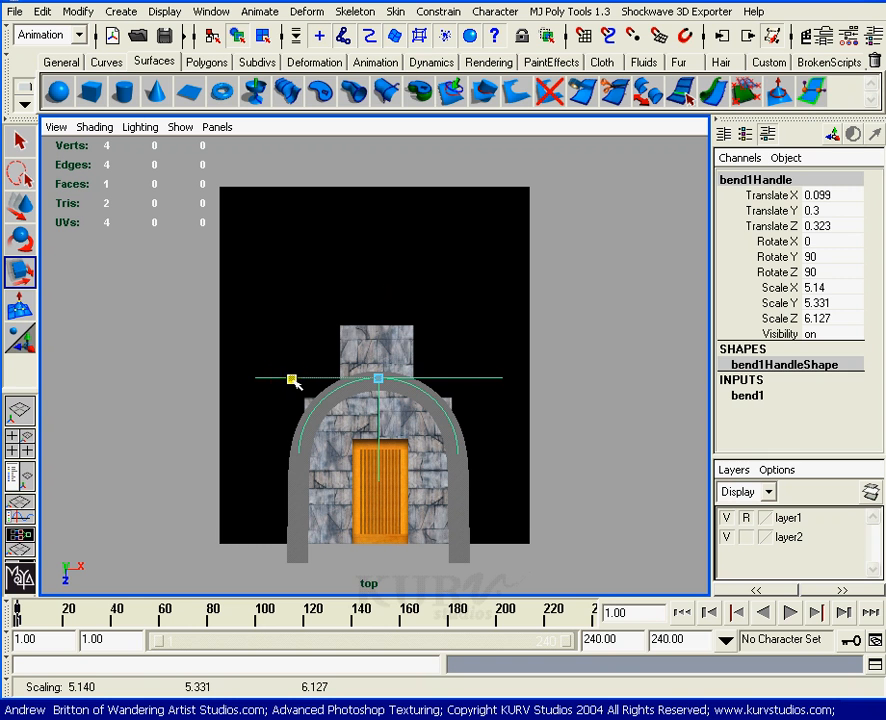
pyautogui.moveTo(293, 378); pyautogui.dragTo(296, 379)
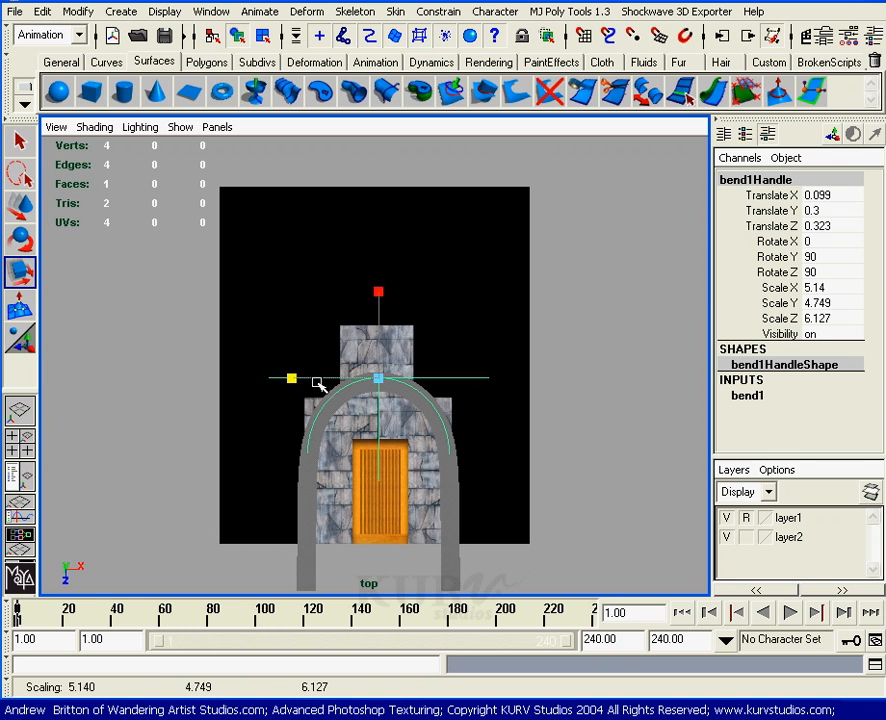
# - Move the arch and its bend handle together along Z to about Translate Z 0.149
pyautogui.click(447, 487)
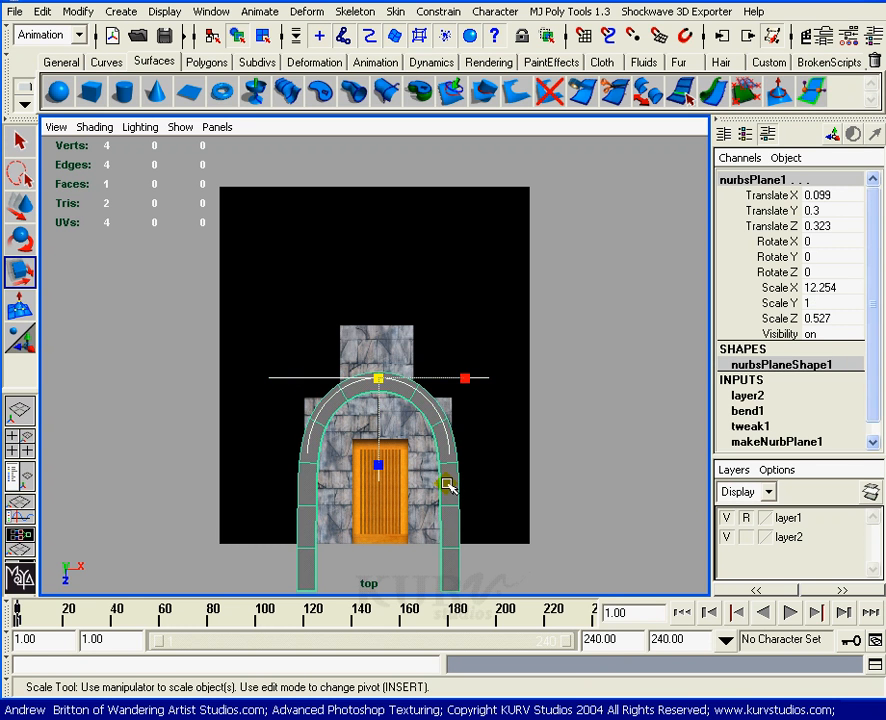
pyautogui.press('w')
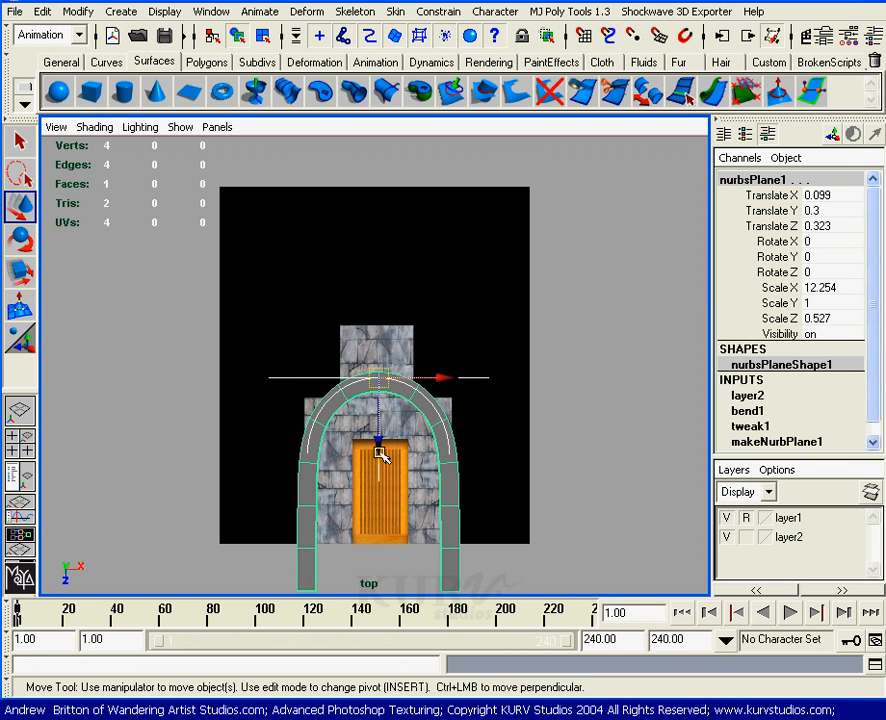
pyautogui.moveTo(380, 453); pyautogui.dragTo(378, 411)
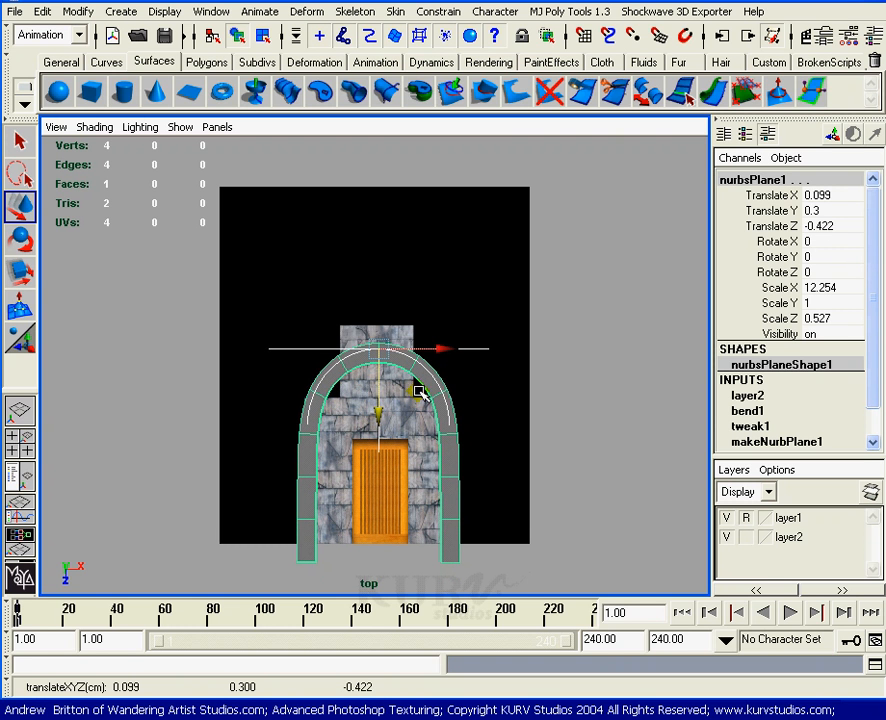
pyautogui.moveTo(373, 420); pyautogui.dragTo(378, 446)
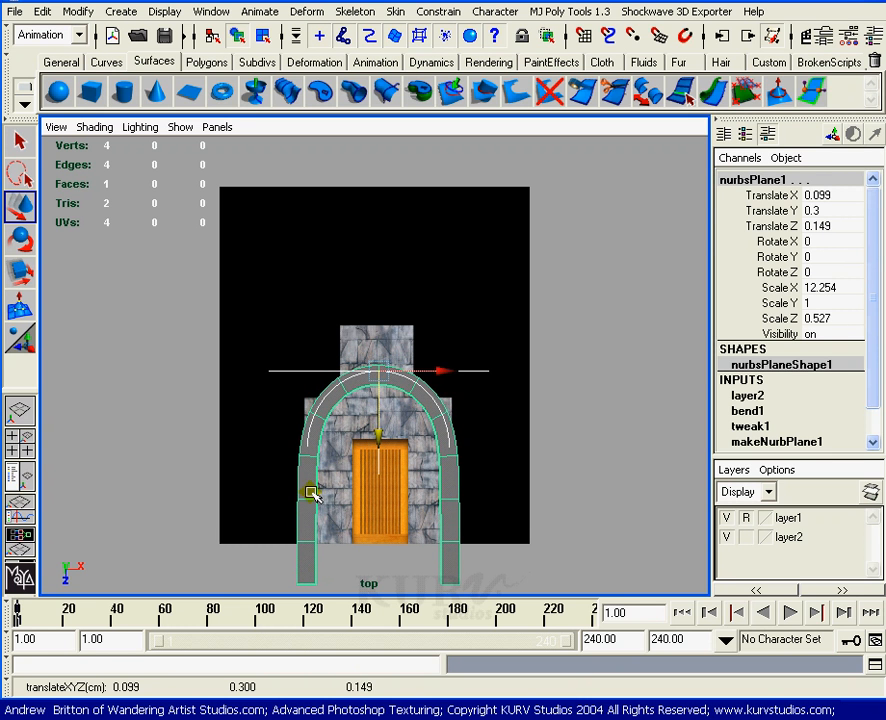
# - Thicken the arch strip to about Scale Z 0.606, and shift it with its bend handle to about Translate Z 0.05
pyautogui.press('r')
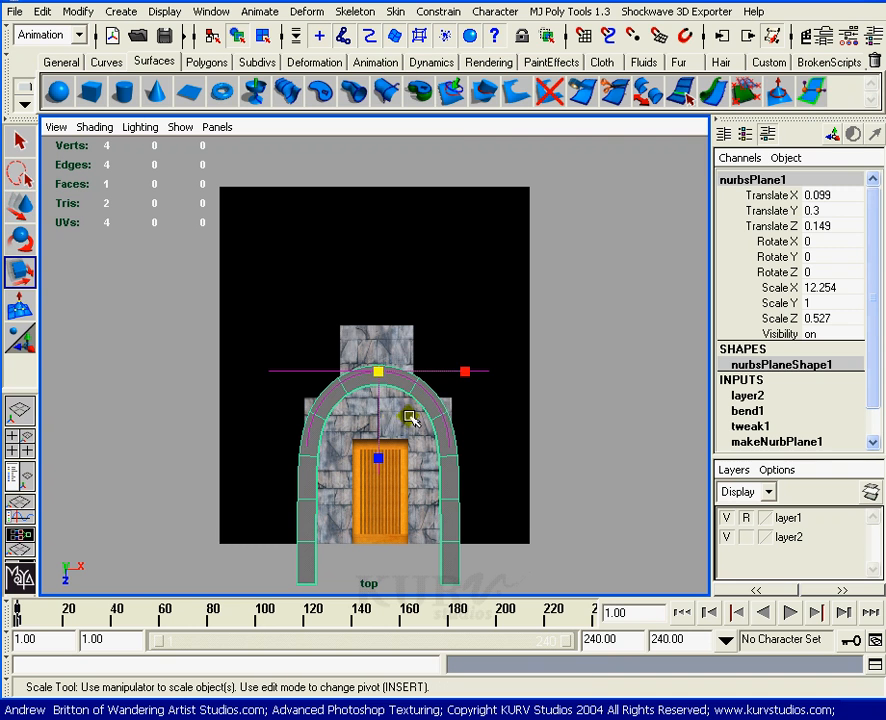
pyautogui.moveTo(380, 460); pyautogui.dragTo(376, 469)
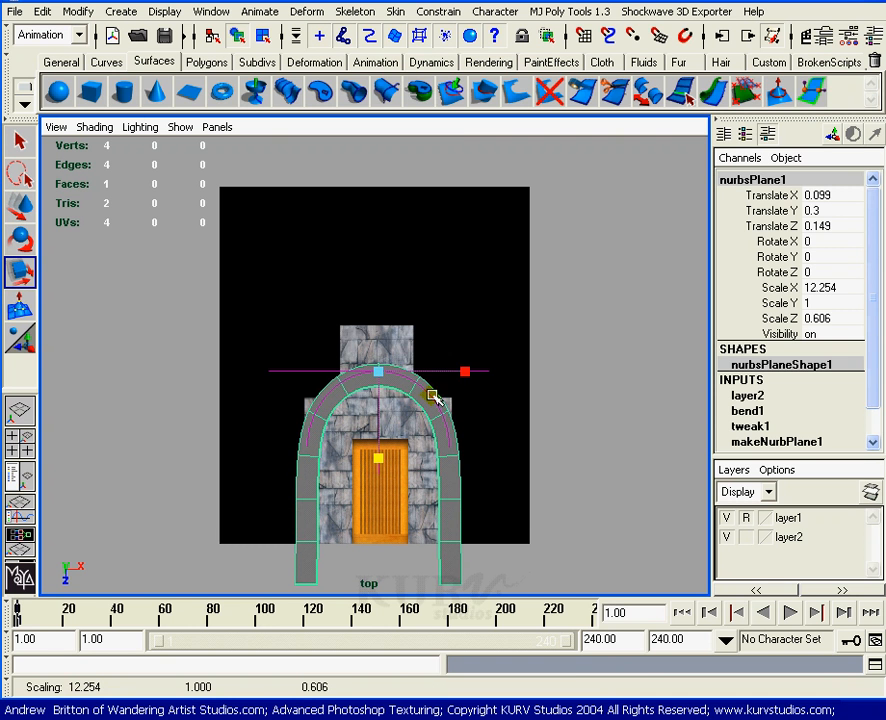
pyautogui.click(302, 369)
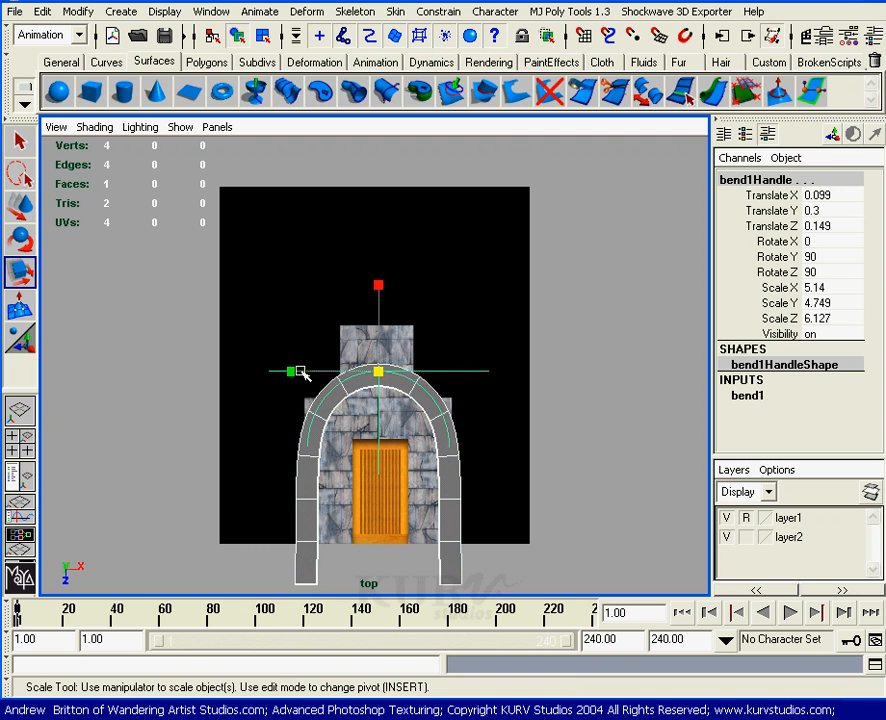
pyautogui.press('w')
pyautogui.moveTo(386, 403)
pyautogui.mouseDown()
pyautogui.moveTo(383, 432)
pyautogui.moveTo(381, 425)
pyautogui.mouseUp()
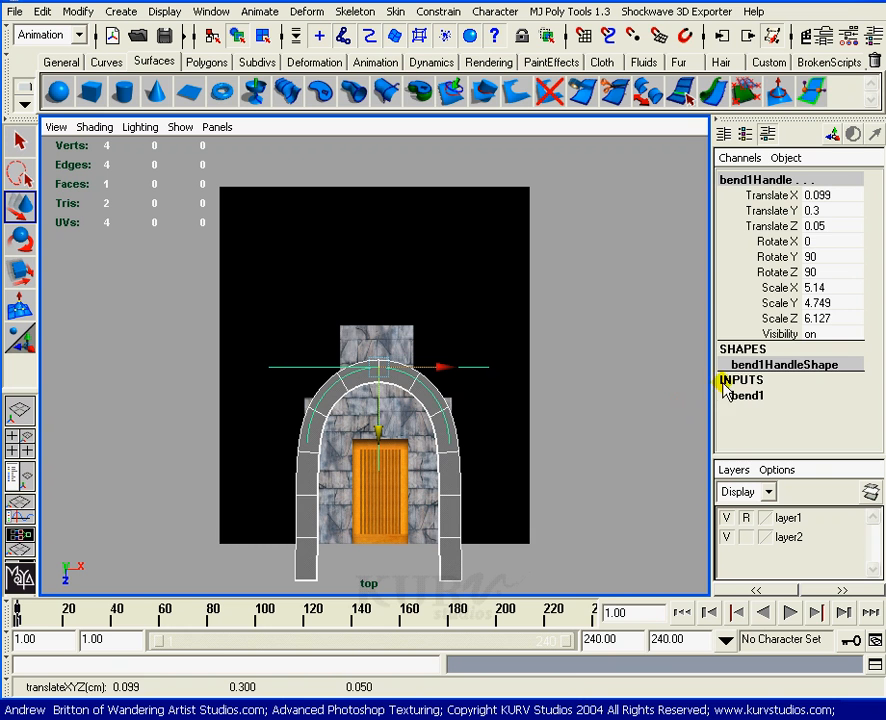
pyautogui.click(504, 478)
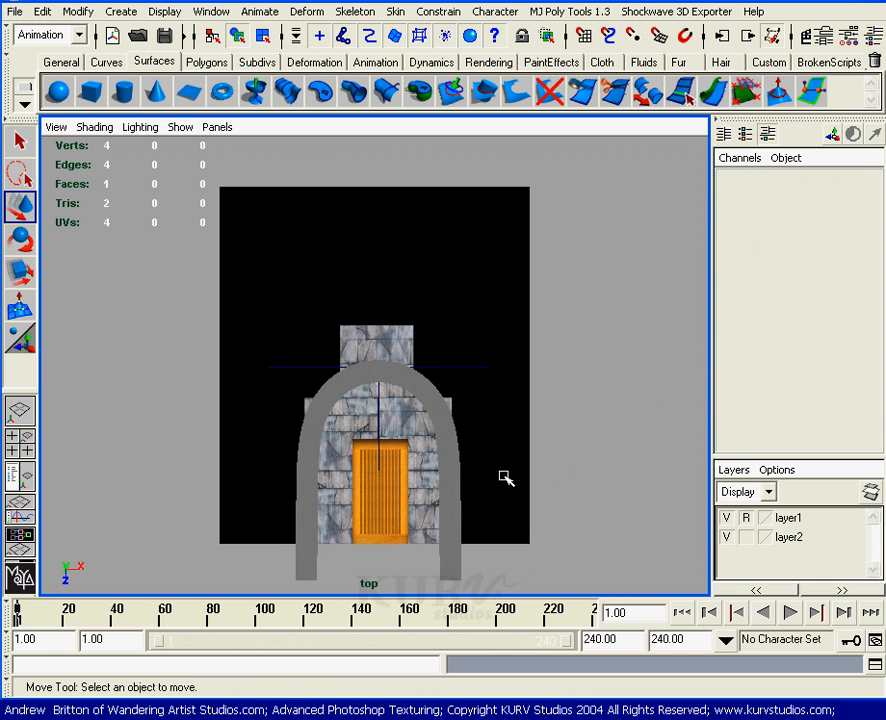
# - Undo the lambert2 material assignment on the selected arch and bring up the Hypershade above the viewport
pyautogui.click(458, 500)
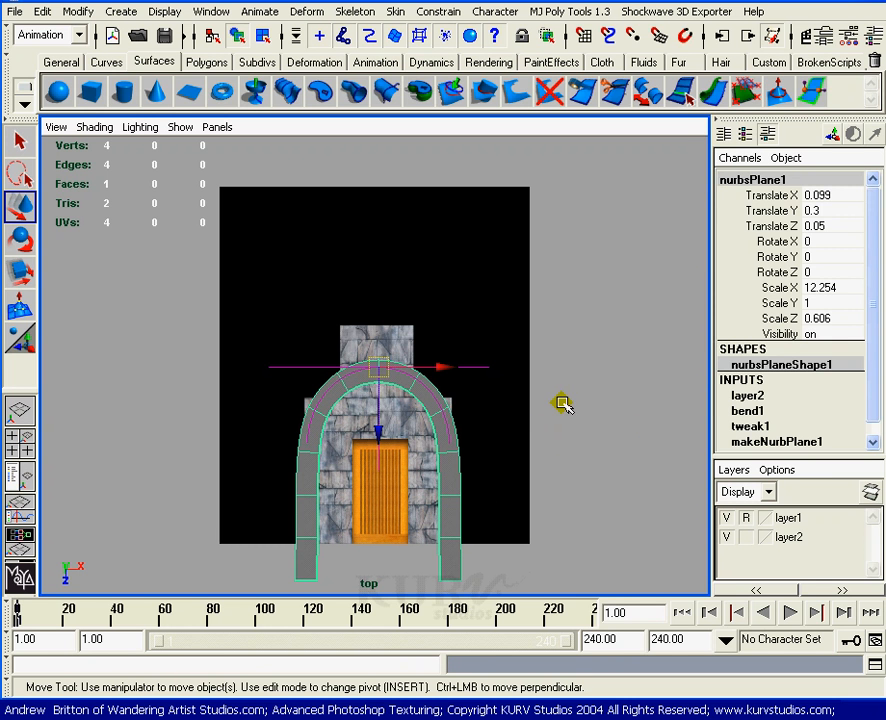
pyautogui.hotkey('ctrl', 'z')
pyautogui.moveTo(604, 690); pyautogui.dragTo(686, 32)
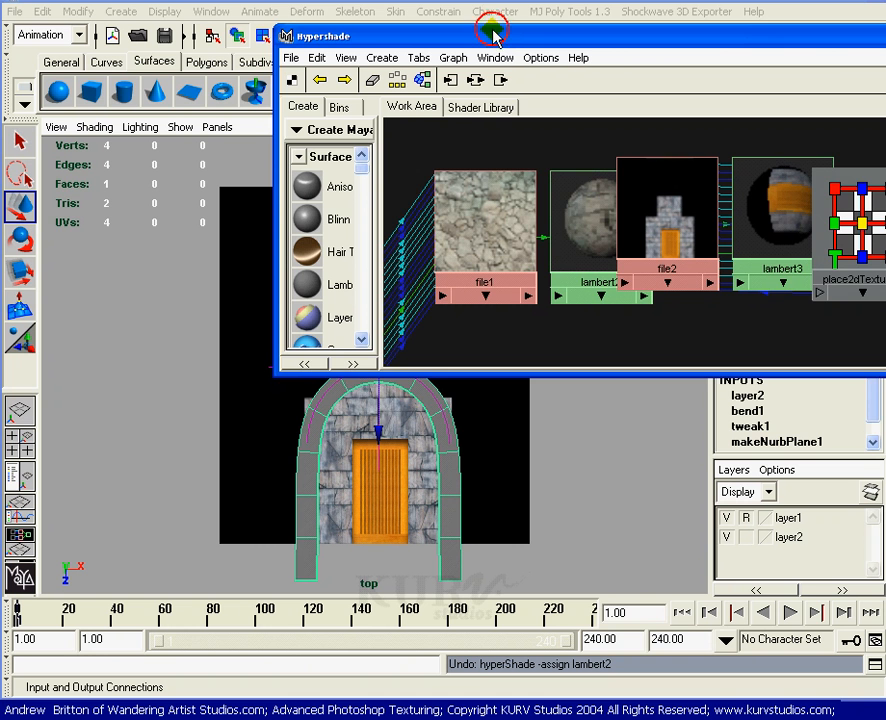
pyautogui.moveTo(492, 38); pyautogui.dragTo(490, 24)
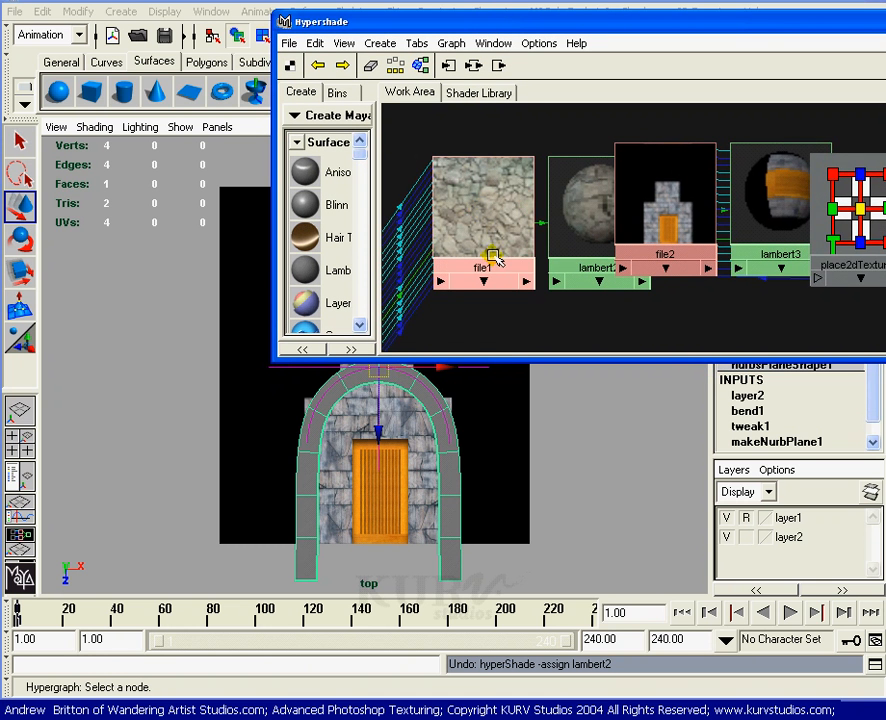
# - Move the file1 and lambert2 nodes together in the Hypershade work area, clear of the file2 node
pyautogui.moveTo(492, 256); pyautogui.dragTo(518, 254)
pyautogui.moveTo(431, 212); pyautogui.dragTo(725, 210)
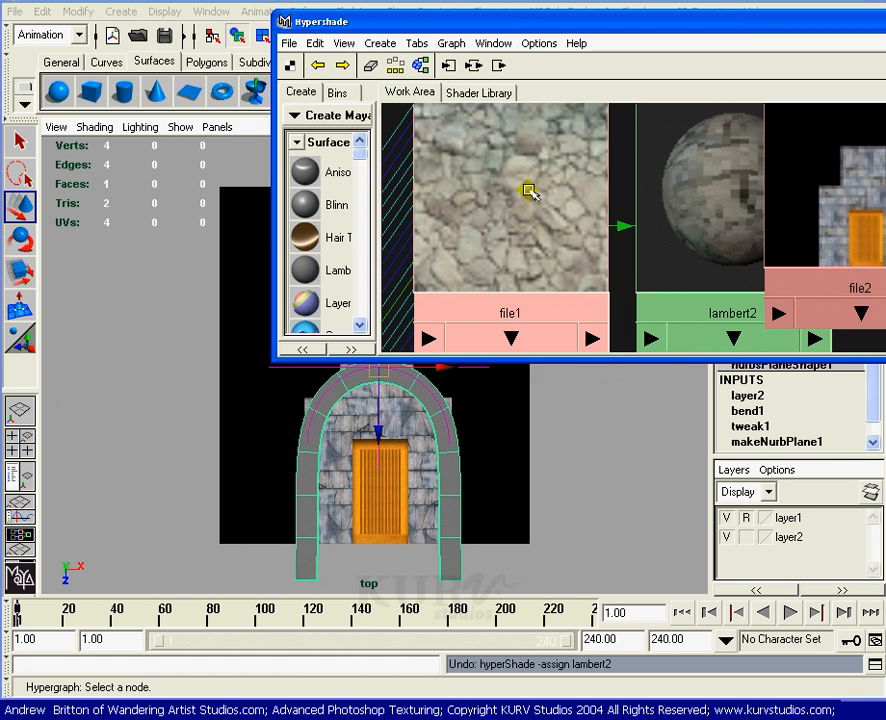
pyautogui.moveTo(502, 176); pyautogui.dragTo(520, 194)
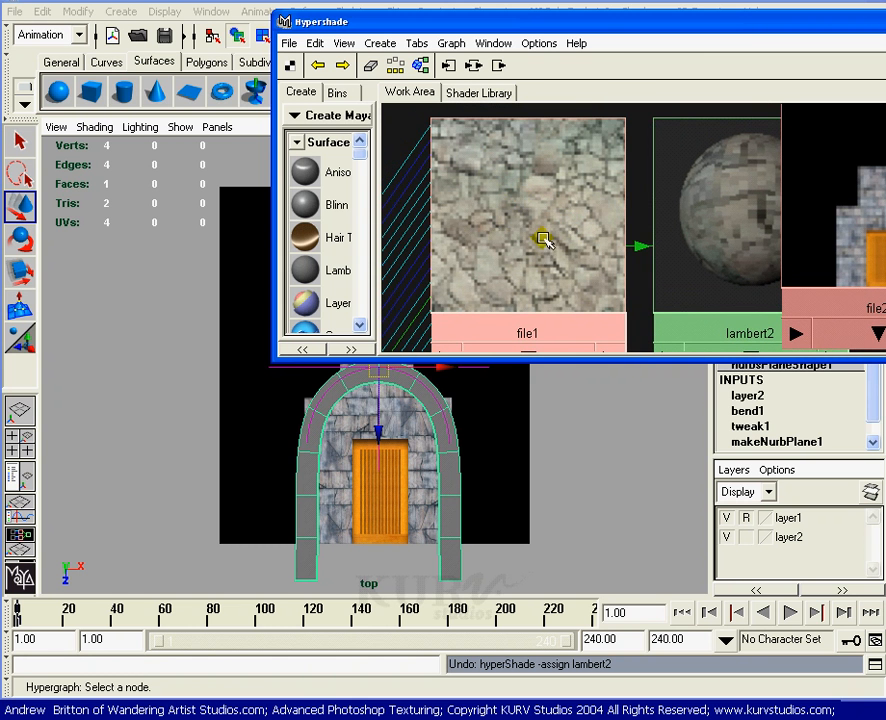
pyautogui.moveTo(672, 212); pyautogui.dragTo(548, 221)
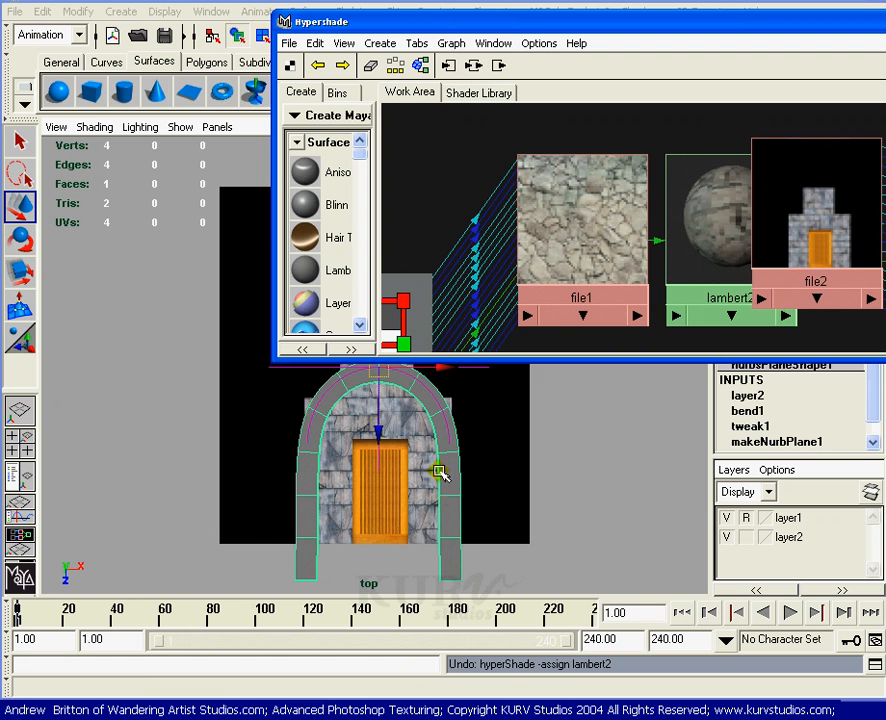
pyautogui.click(707, 216)
pyautogui.moveTo(614, 144); pyautogui.dragTo(606, 200)
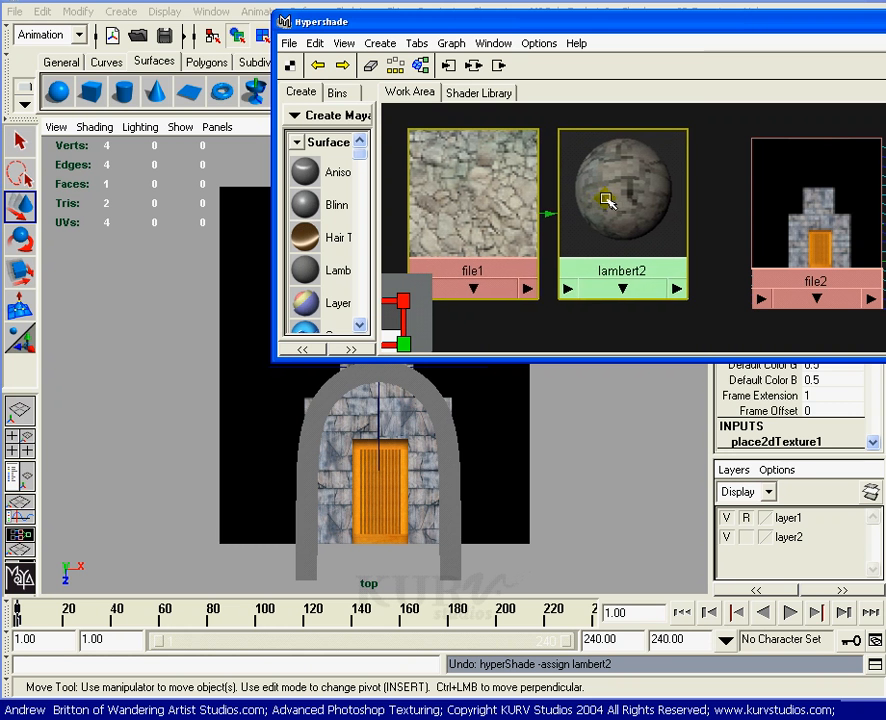
pyautogui.click(700, 190)
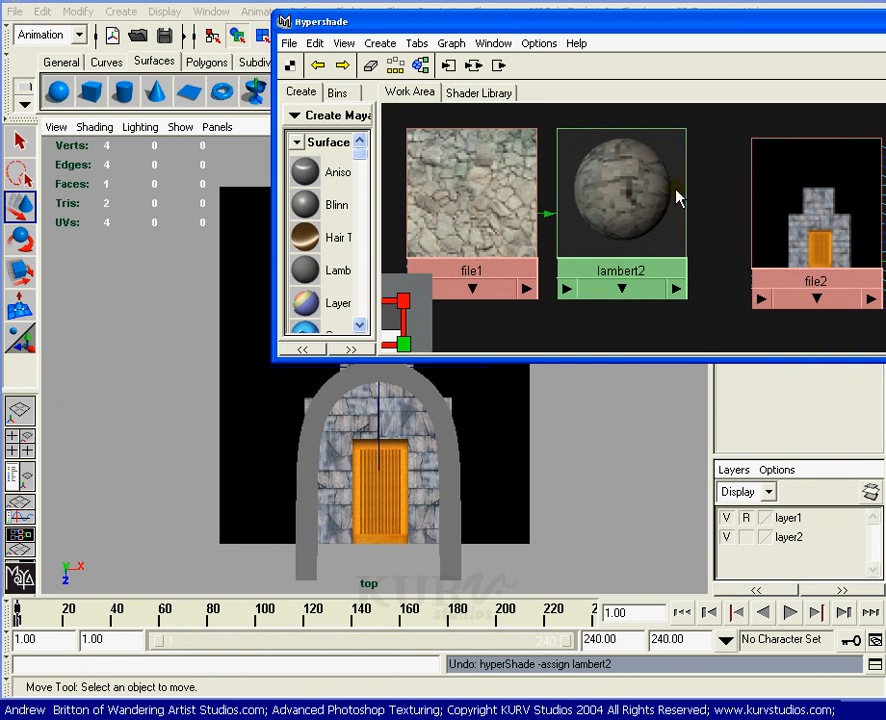
# - Assign the lambert2 stone material to the selected arch and put the Hypershade away
pyautogui.rightClick(609, 191)
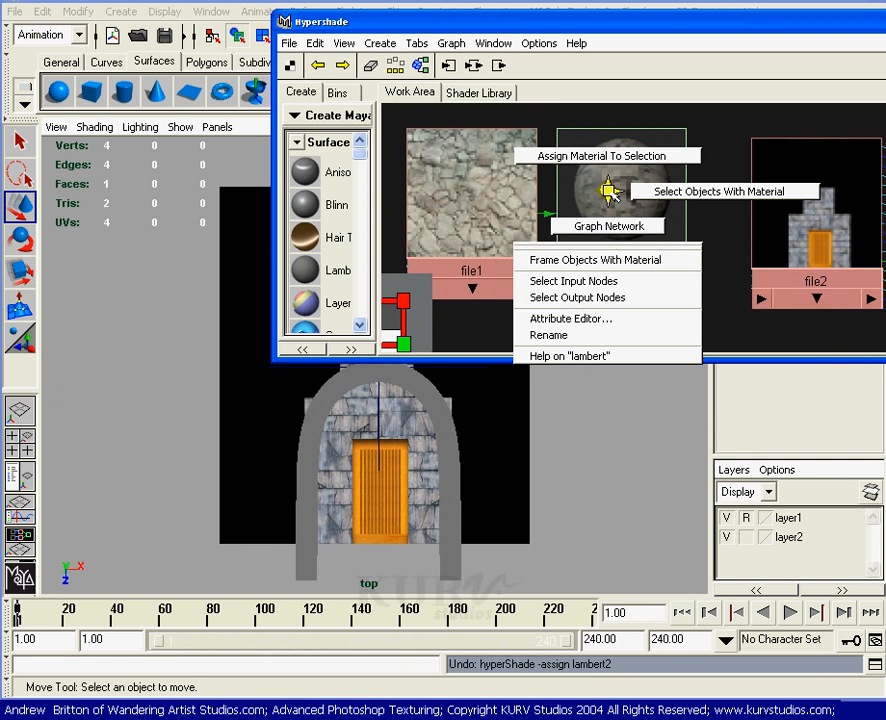
pyautogui.click(610, 160)
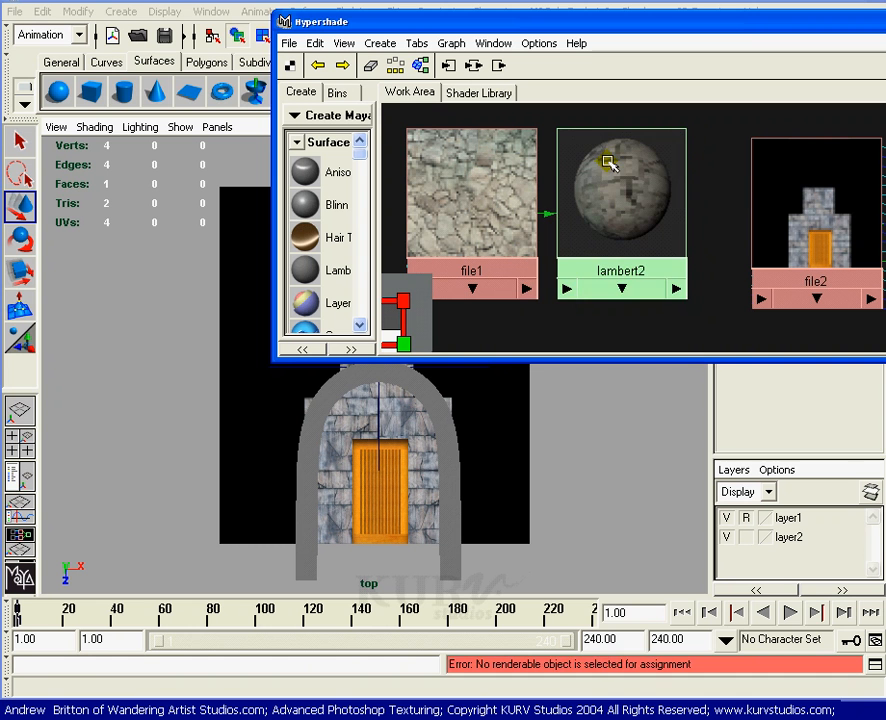
pyautogui.moveTo(608, 162); pyautogui.dragTo(408, 480)
pyautogui.moveTo(453, 428); pyautogui.dragTo(451, 443)
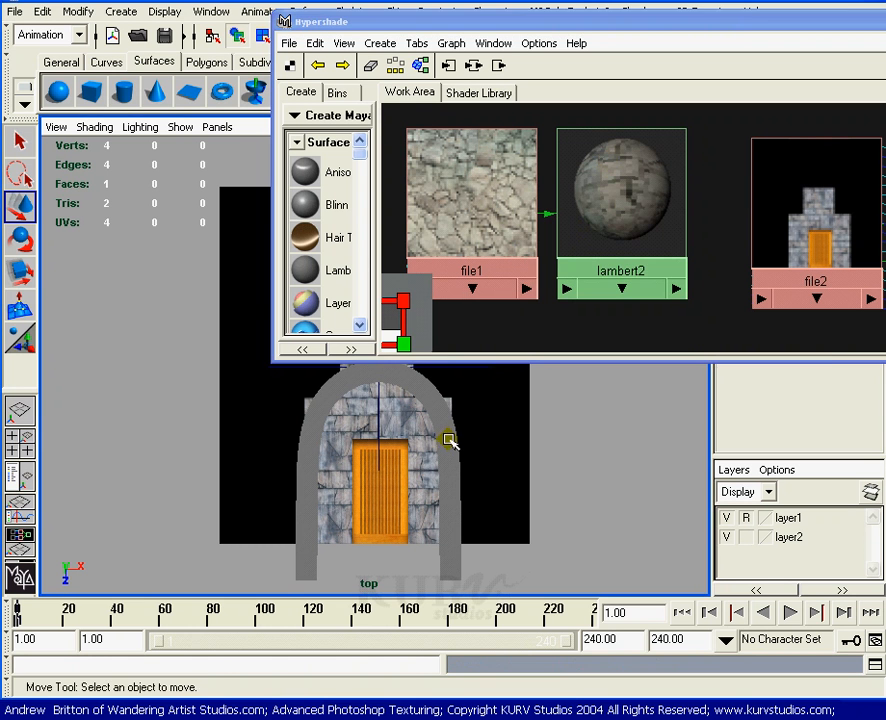
pyautogui.click(451, 440)
pyautogui.rightClick(585, 186)
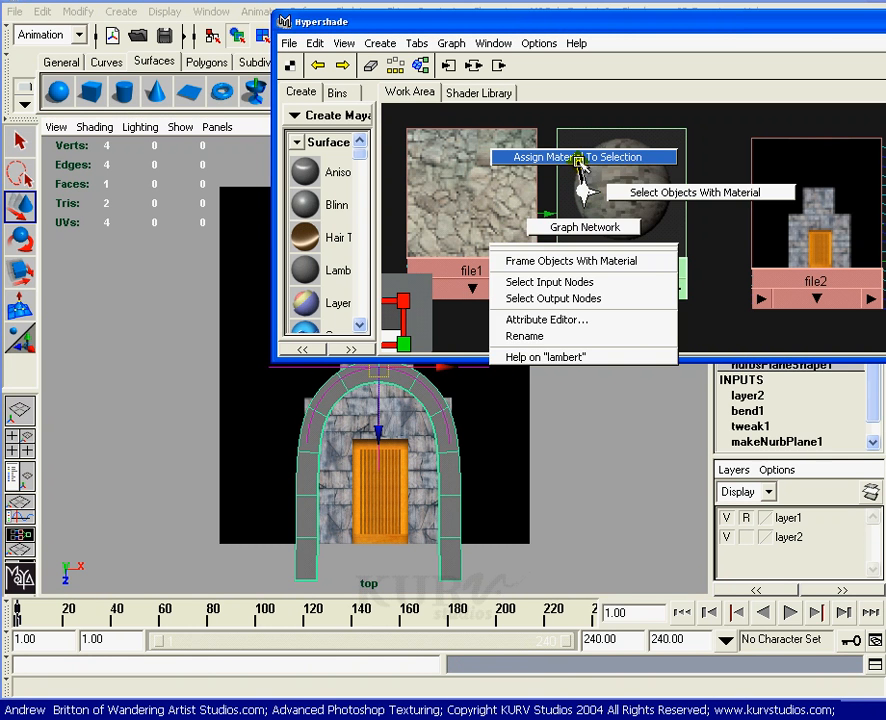
pyautogui.click(580, 159)
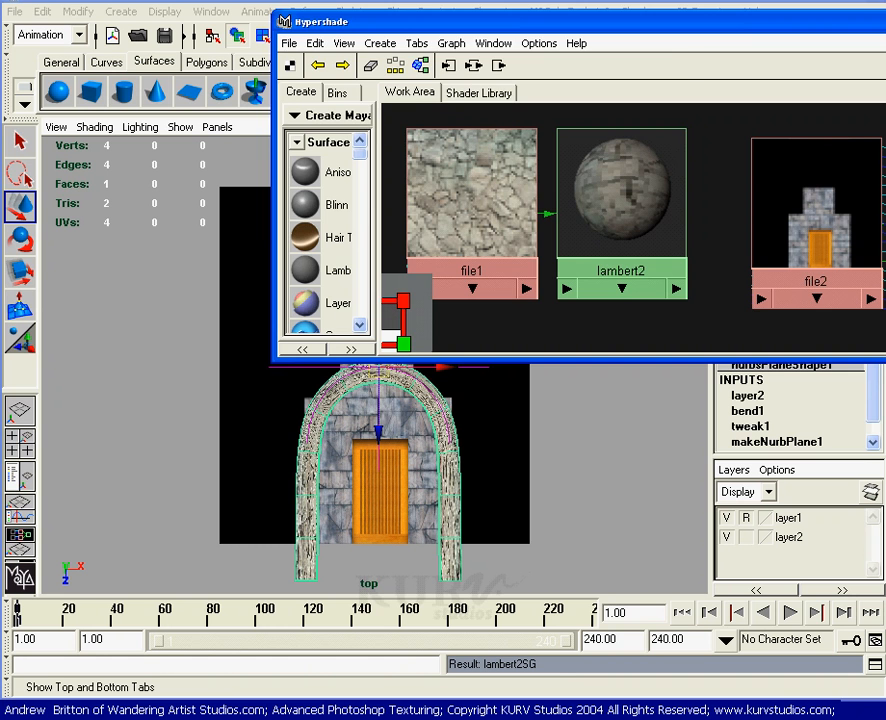
pyautogui.click(883, 21)
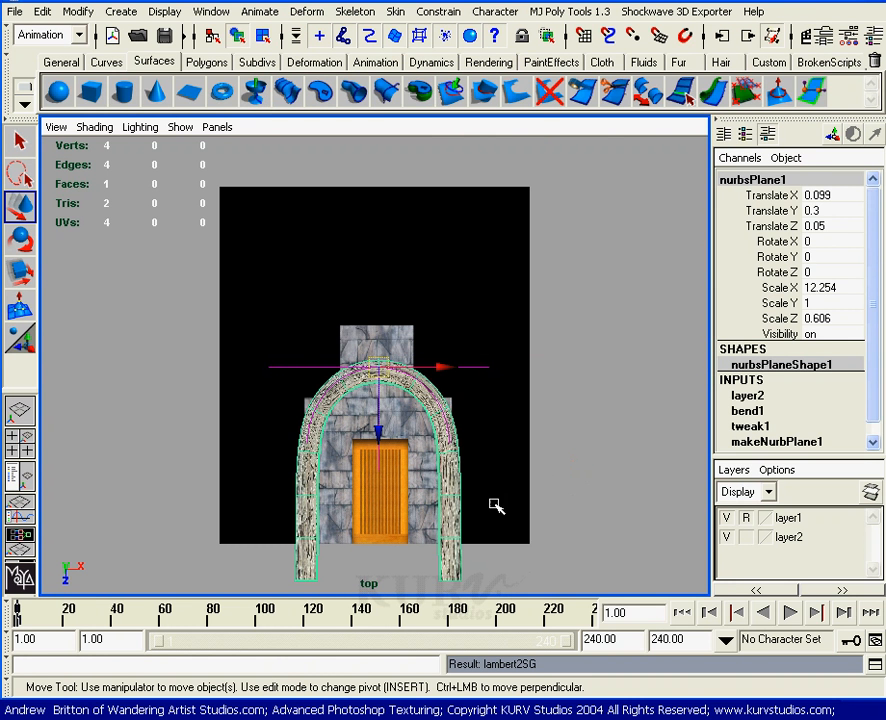
# - Bring the Hypershade back beside the arch and place the place2dTexture1 node next to file1
pyautogui.moveTo(332, 540); pyautogui.dragTo(561, 411)
pyautogui.moveTo(364, 467); pyautogui.dragTo(496, 472)
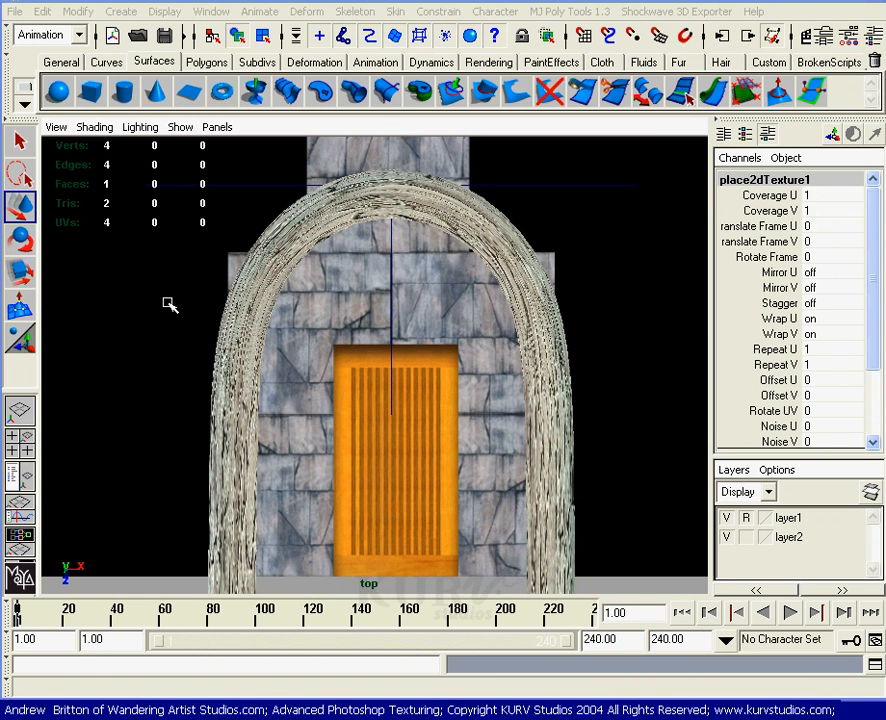
pyautogui.hotkey('alt', 'Tab')
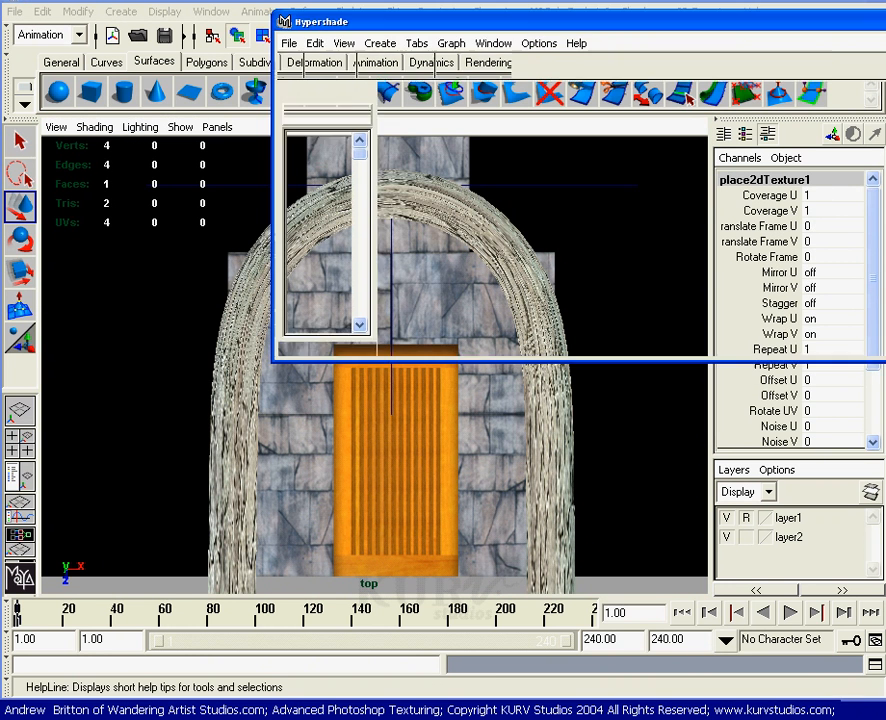
pyautogui.moveTo(514, 27); pyautogui.dragTo(735, 44)
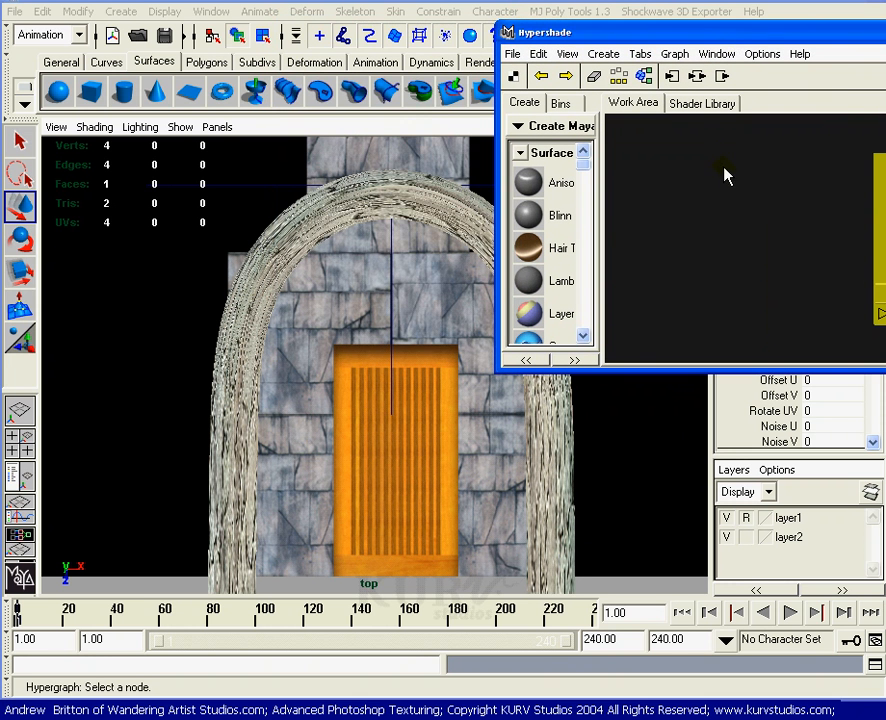
pyautogui.moveTo(725, 170); pyautogui.dragTo(500, 450)
pyautogui.moveTo(690, 265); pyautogui.dragTo(663, 198)
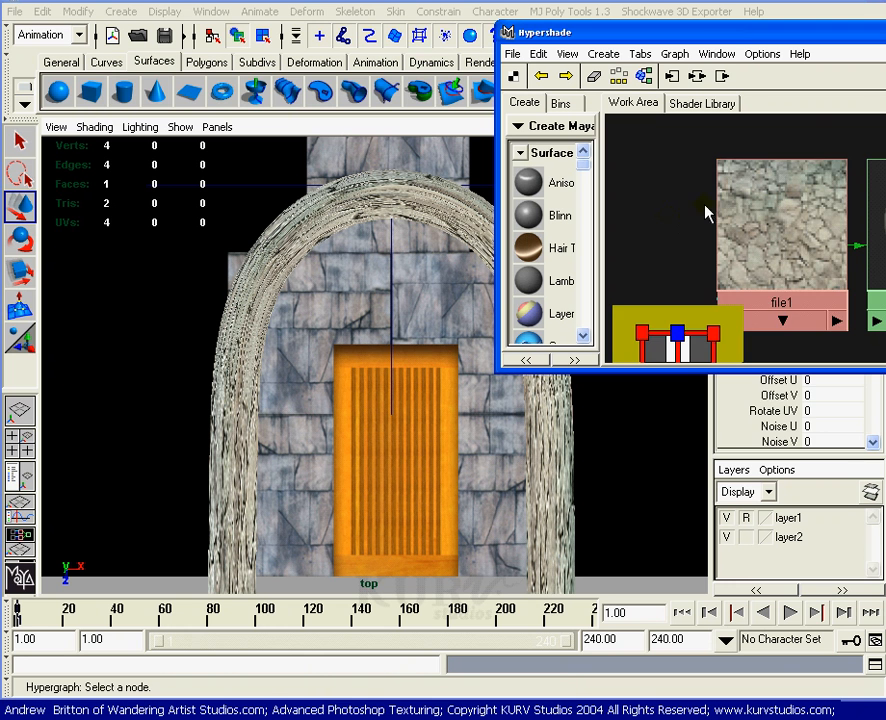
pyautogui.click(735, 202)
pyautogui.moveTo(681, 220); pyautogui.dragTo(690, 184)
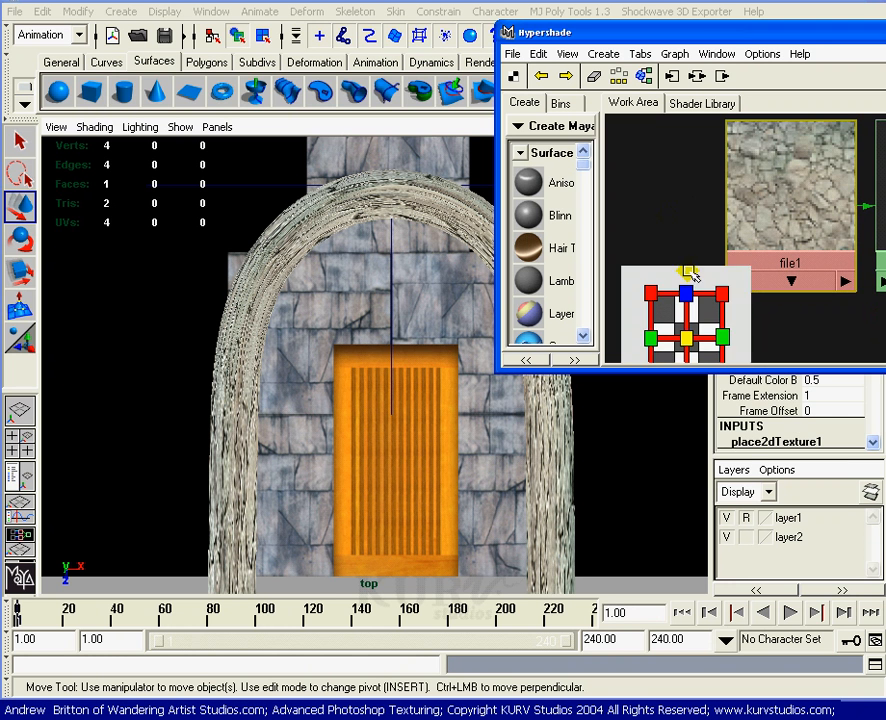
pyautogui.moveTo(688, 271); pyautogui.dragTo(640, 192)
pyautogui.moveTo(743, 191); pyautogui.dragTo(760, 211)
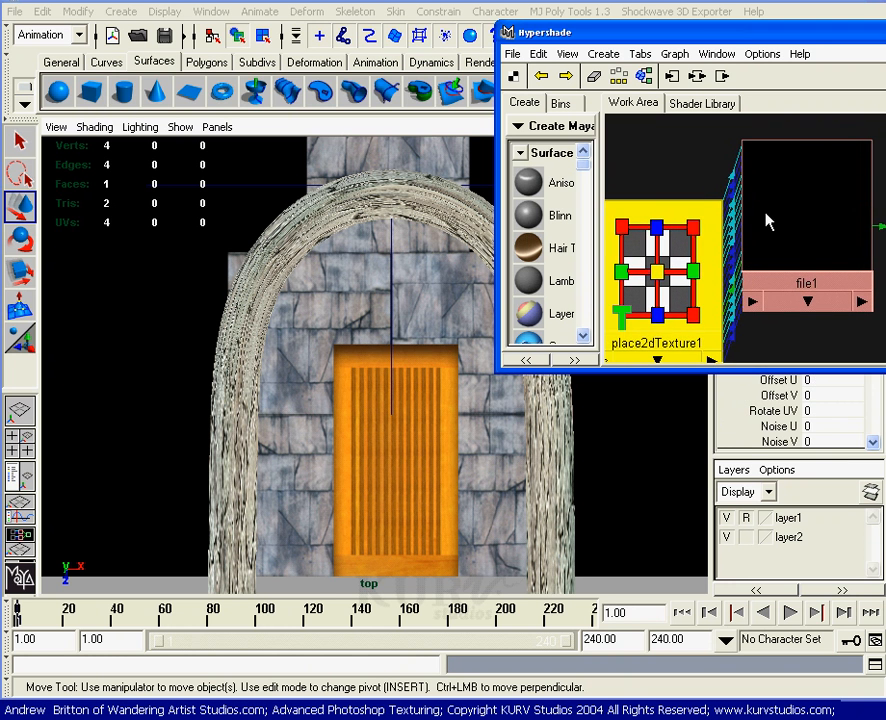
# - Open the place2dTexture1 node in the Attribute Editor, alongside the arch with the Hypershade out of the way
pyautogui.click(748, 182)
pyautogui.click(812, 226)
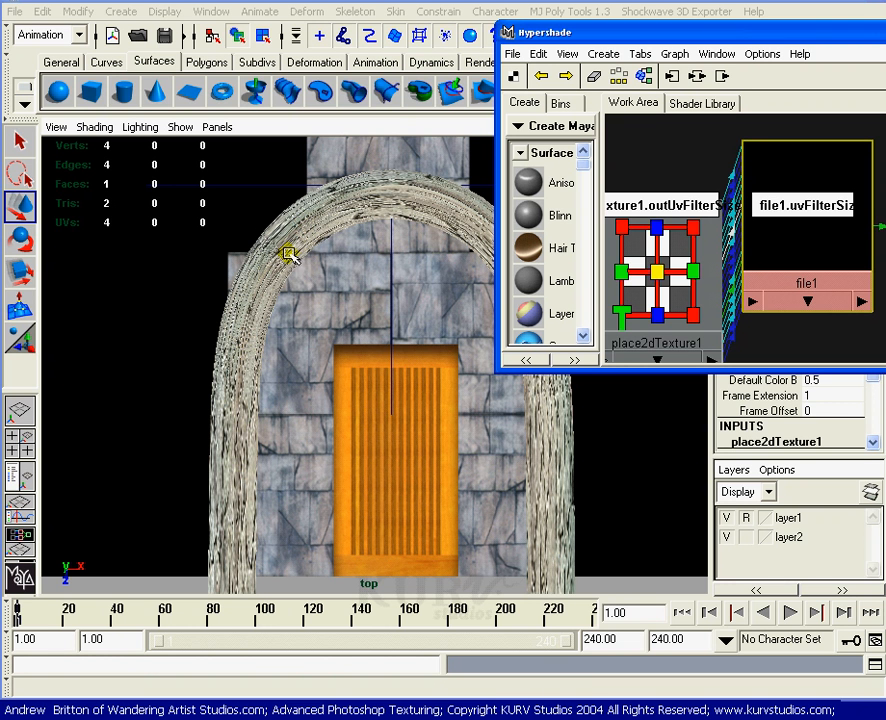
pyautogui.click(673, 172)
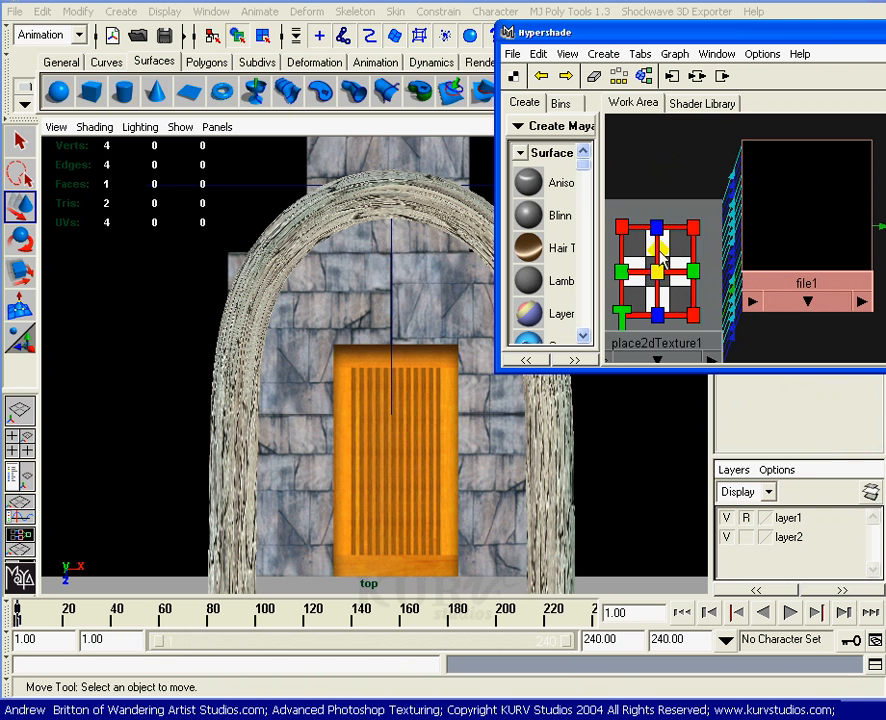
pyautogui.click(659, 264)
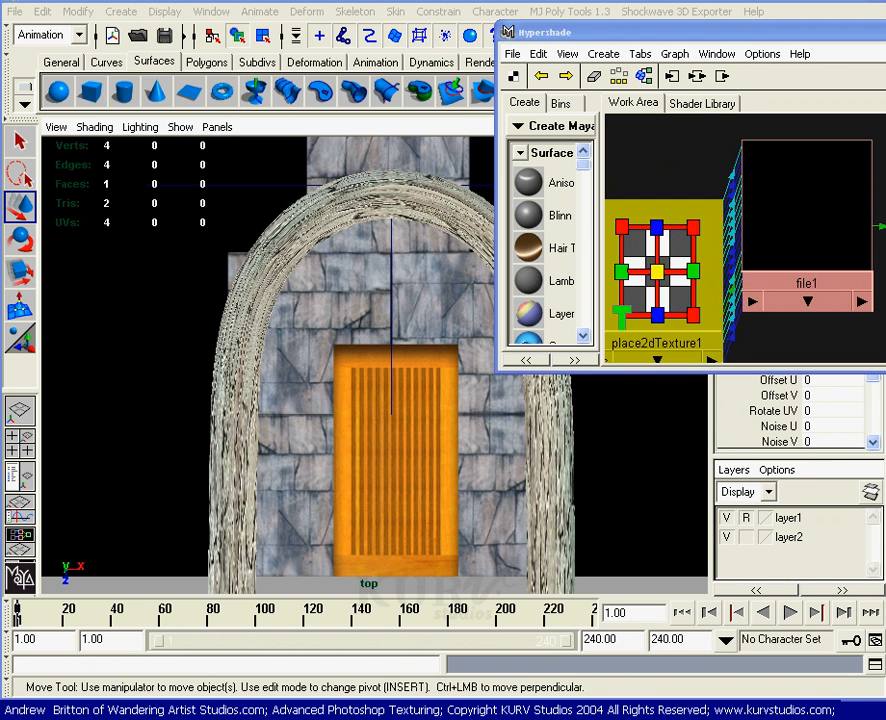
pyautogui.click(884, 32)
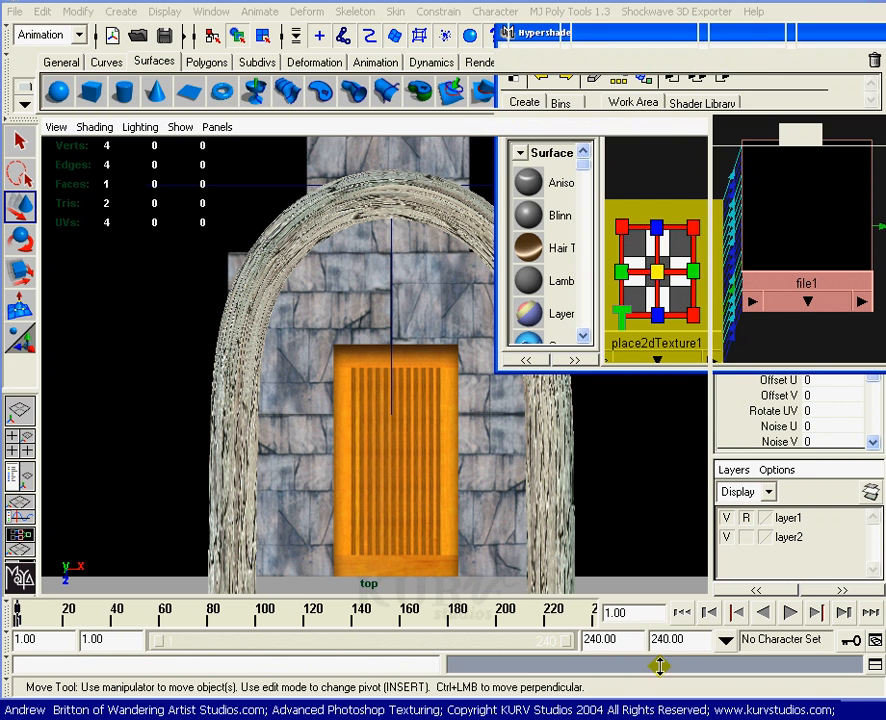
pyautogui.moveTo(713, 519); pyautogui.dragTo(774, 79)
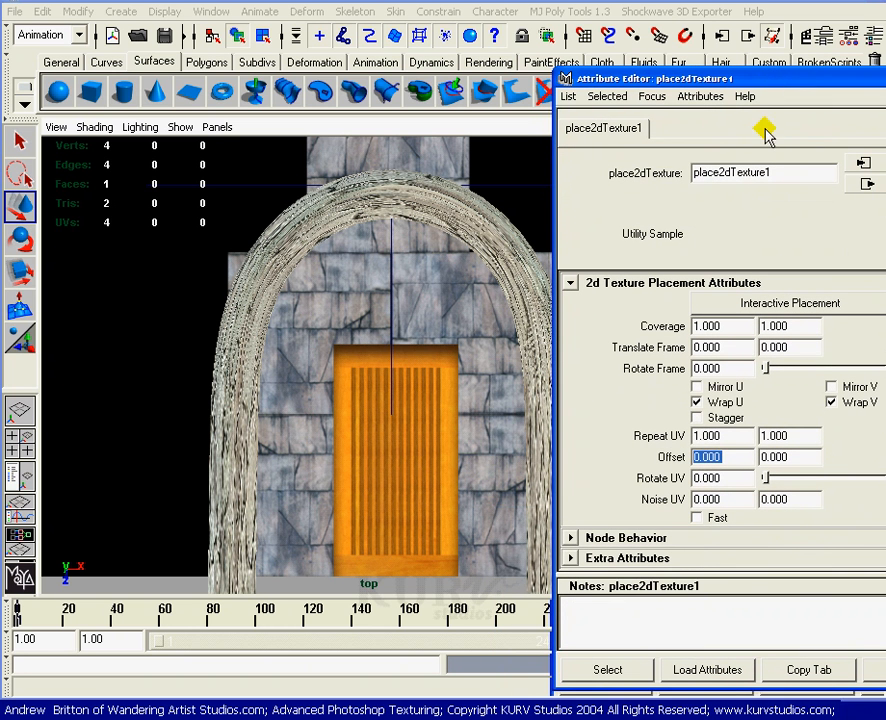
# - Set the stone texture's Repeat U to 6
pyautogui.click(712, 436)
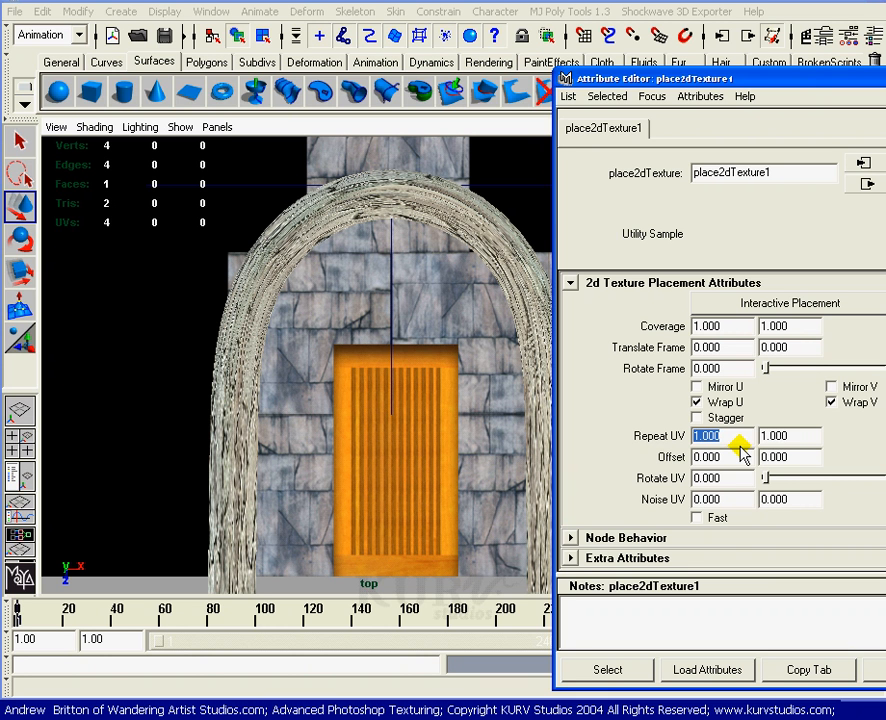
pyautogui.write('6')
pyautogui.press('Tab')
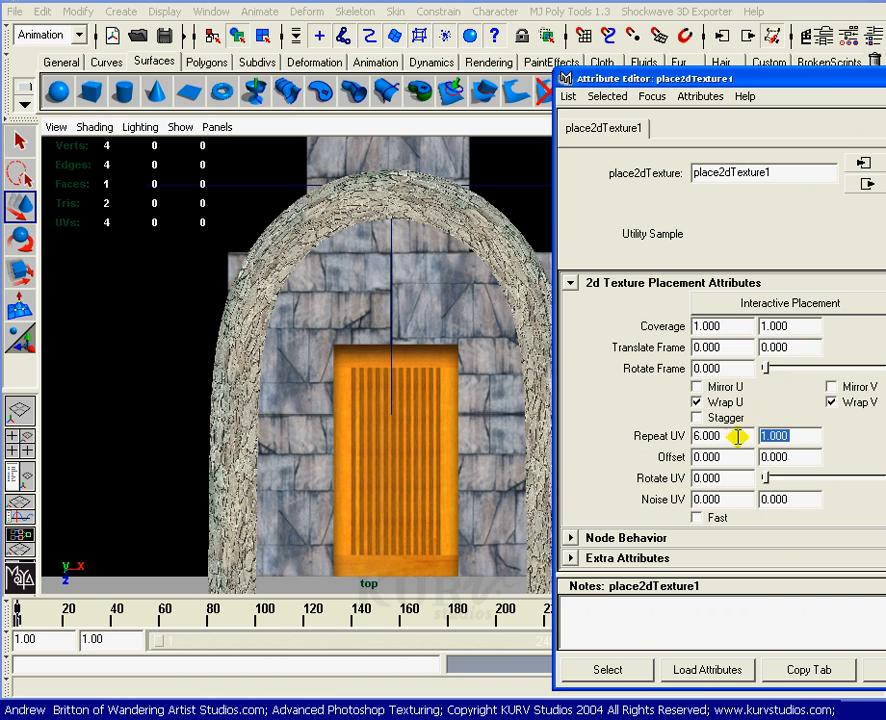
# - Try Repeat V values of 0.5 and 0.4 on the stone texture
pyautogui.click(775, 437)
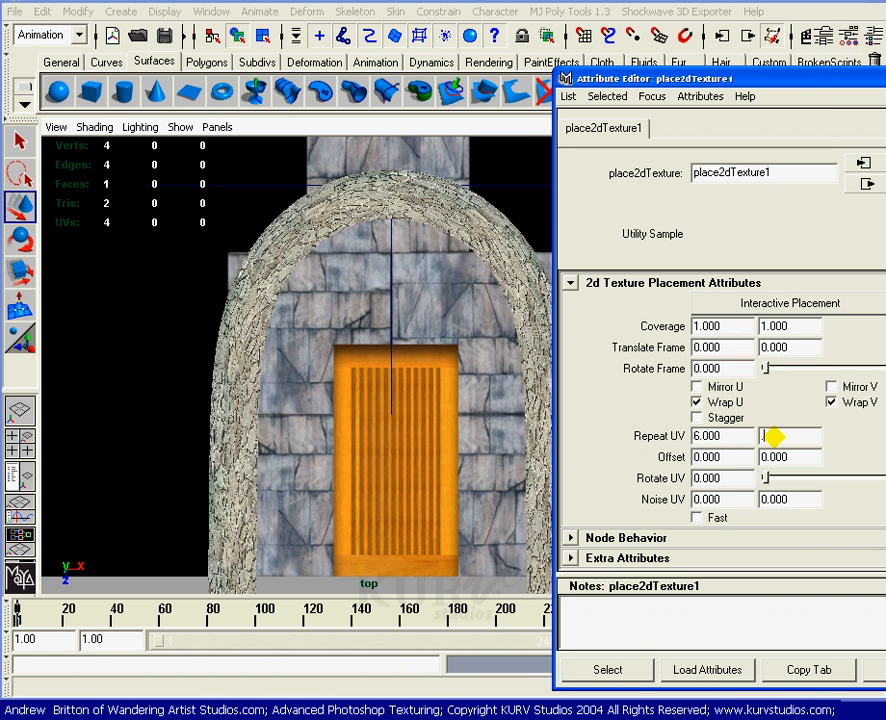
pyautogui.write('.5')
pyautogui.press('Tab')
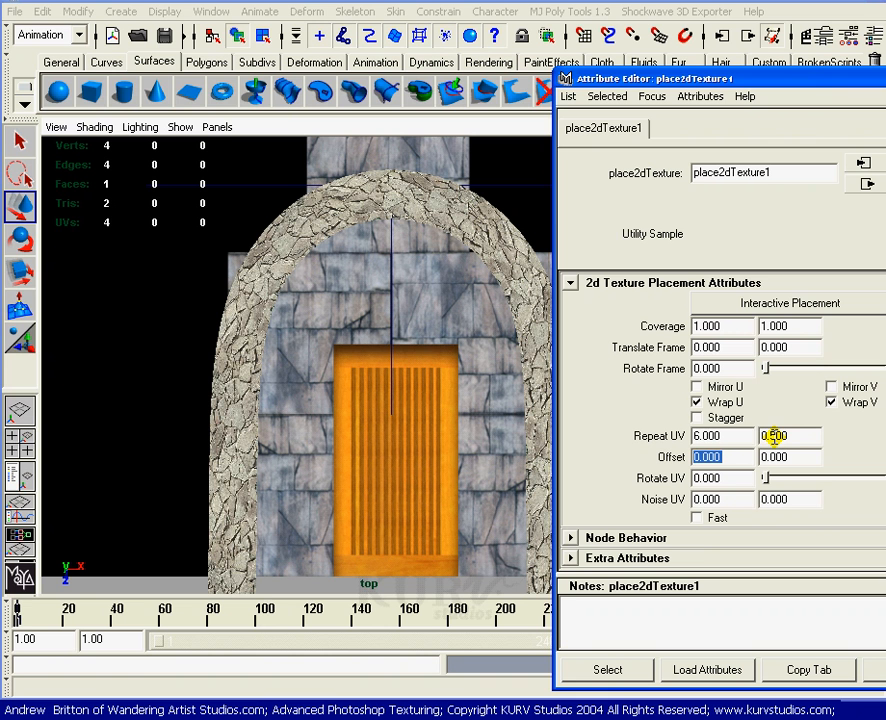
pyautogui.click(775, 436)
pyautogui.press('BackSpace')
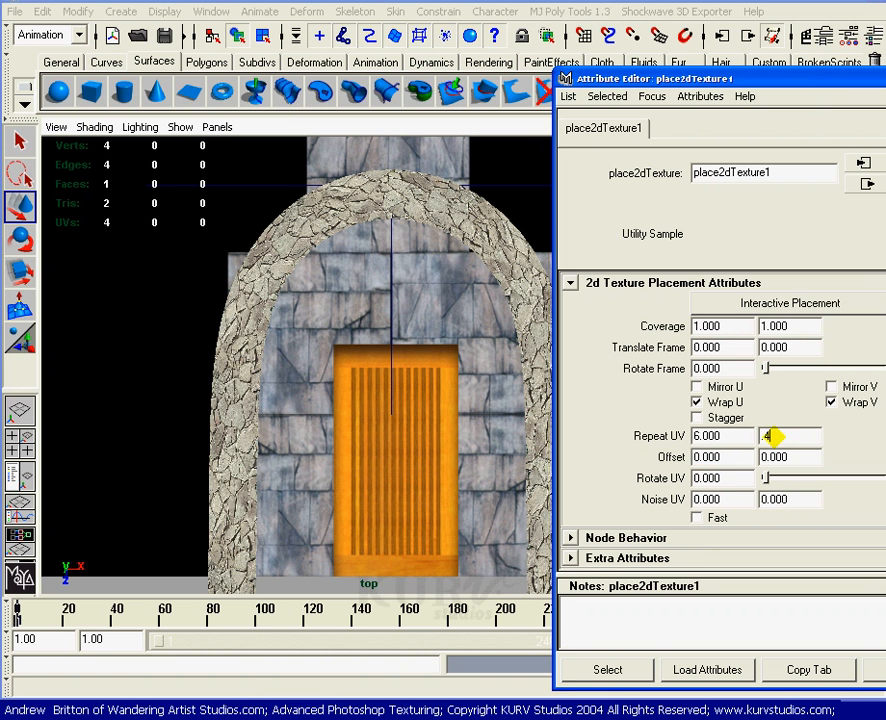
pyautogui.press('Tab')
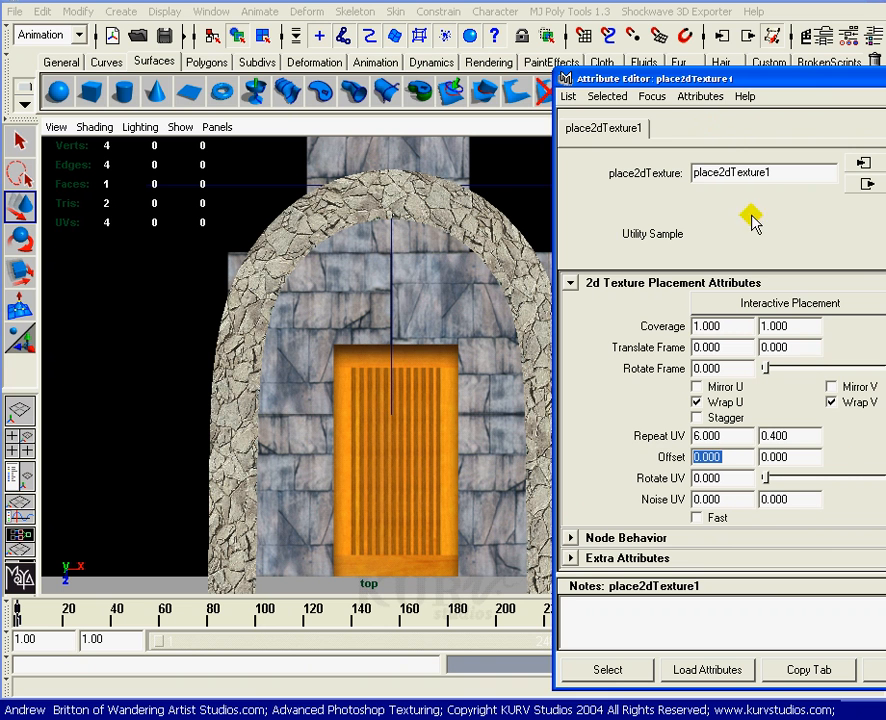
# - Set the stone texture's Repeat V to 0.3 and close the Attribute Editor
pyautogui.hotkey('shift', 'Tab')
pyautogui.write('.')
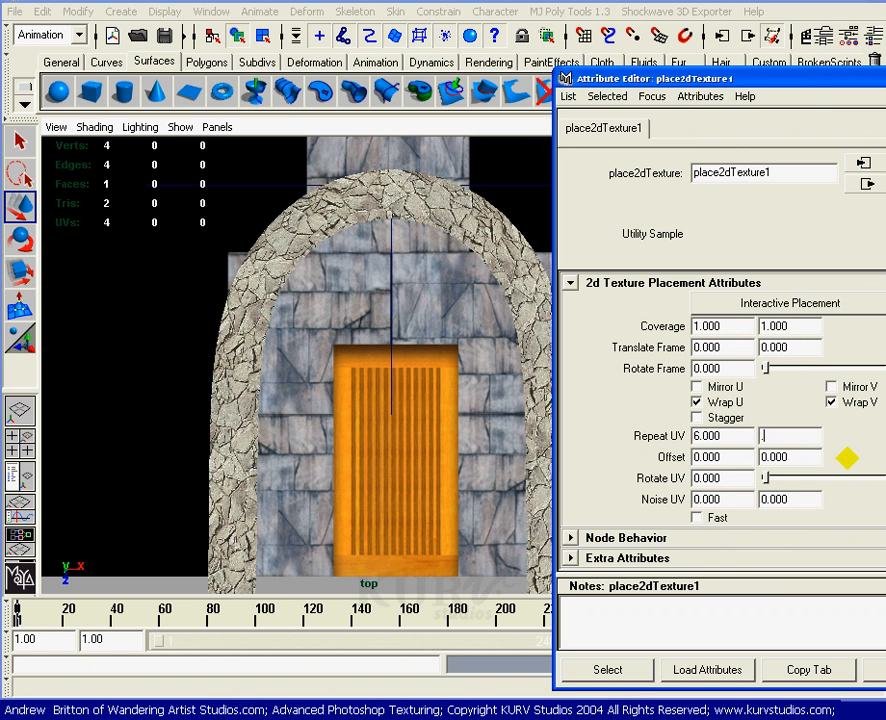
pyautogui.write('3')
pyautogui.press('Tab')
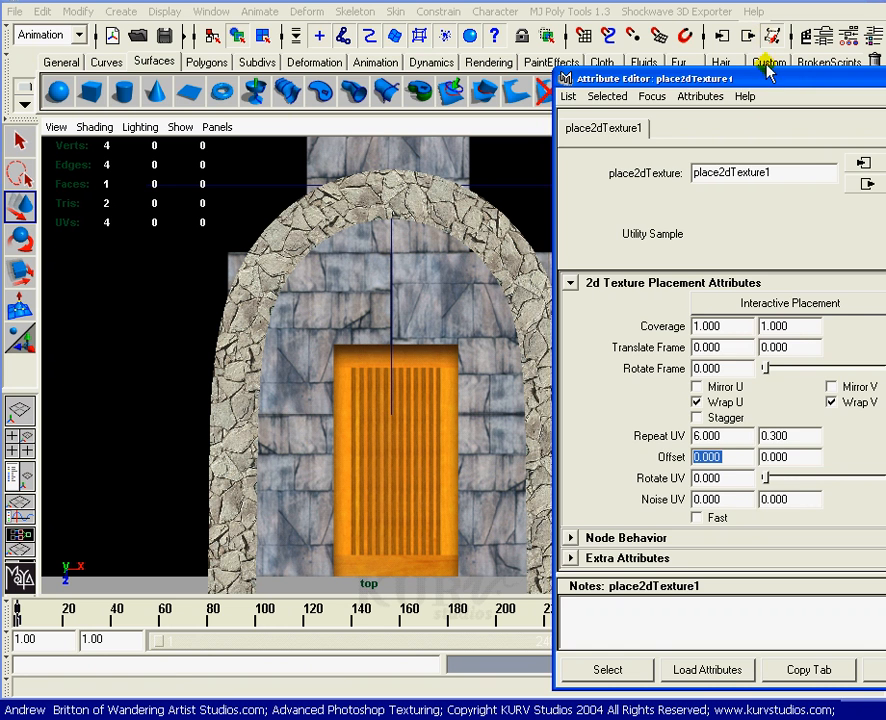
pyautogui.moveTo(770, 83); pyautogui.dragTo(748, 170)
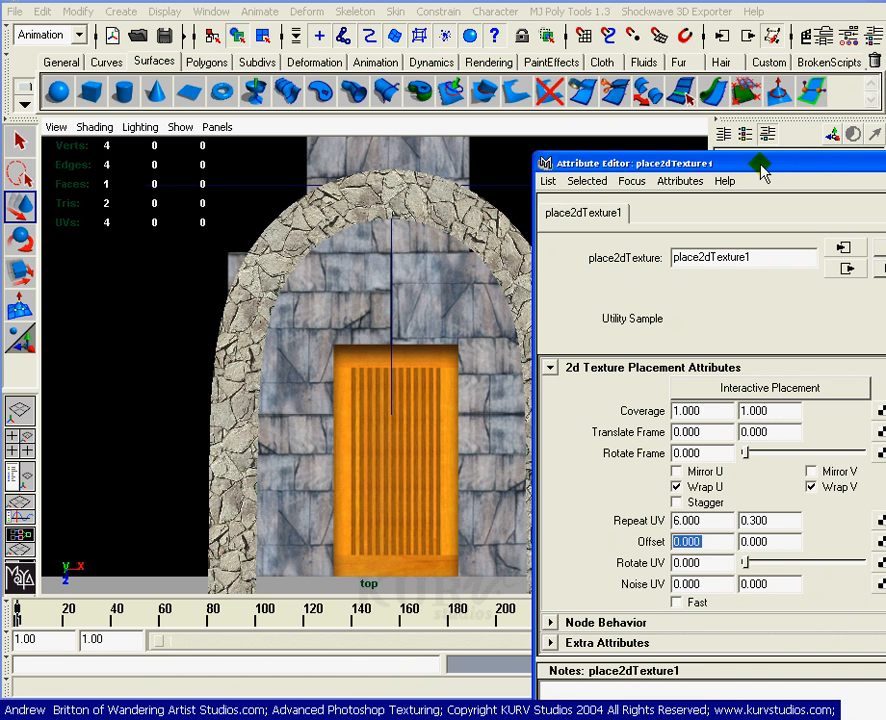
pyautogui.click(885, 162)
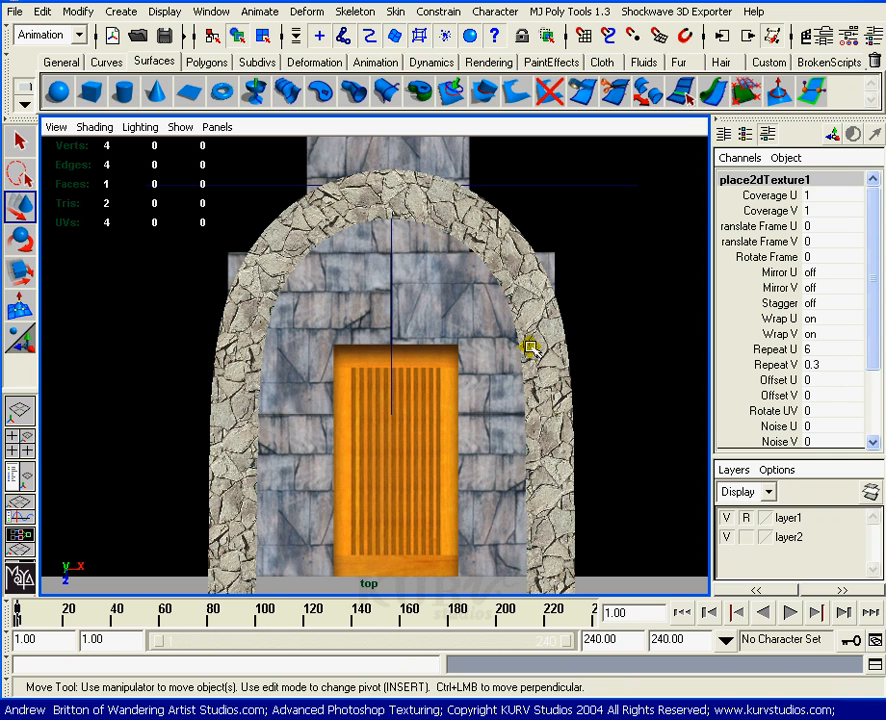
# - Hide layer1 with the door reference so that only the stone arch is displayed
pyautogui.moveTo(571, 338); pyautogui.dragTo(454, 360)
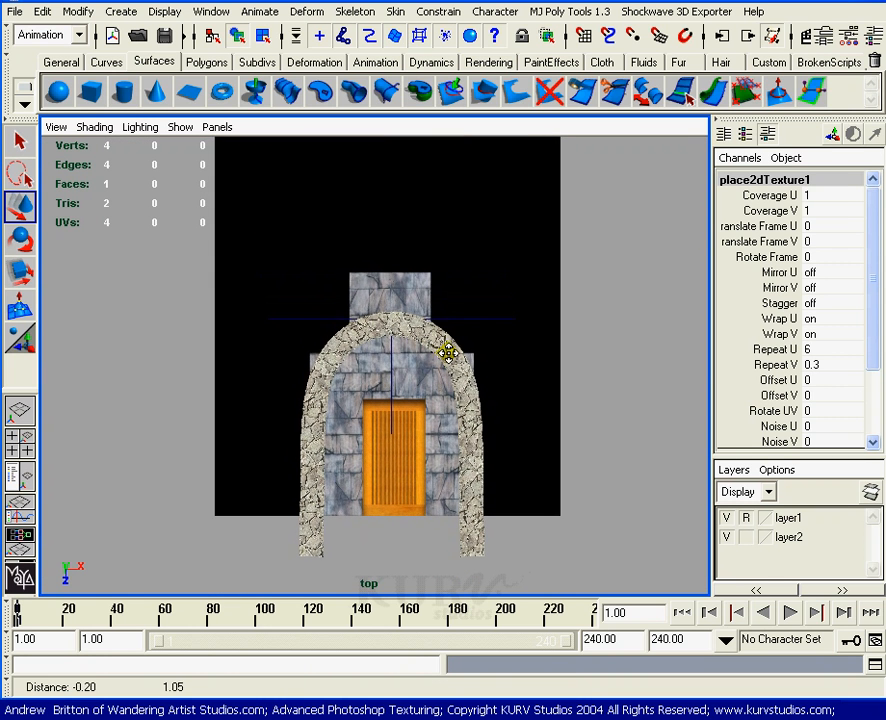
pyautogui.click(726, 517)
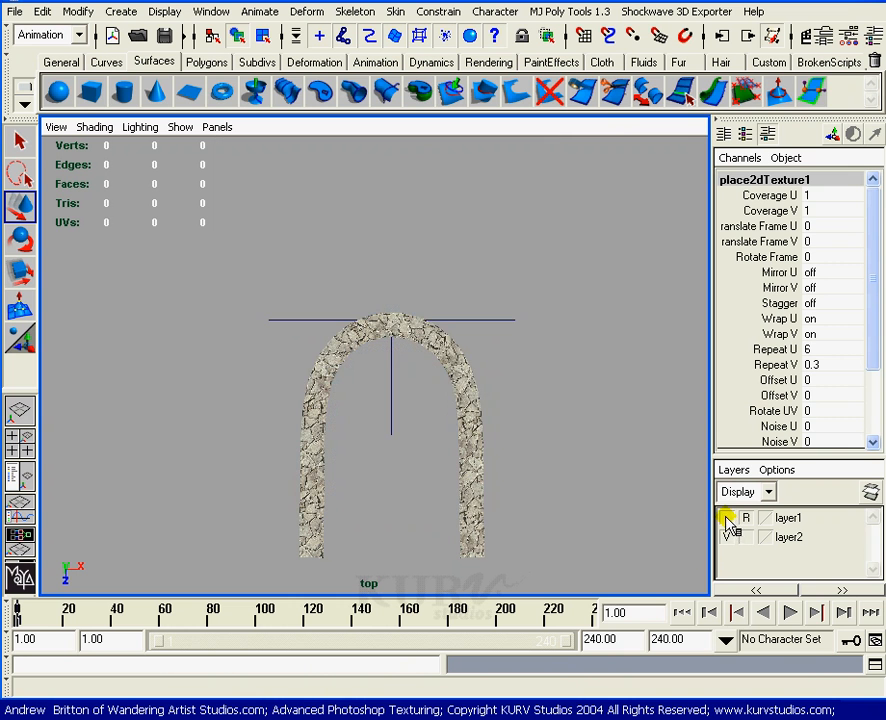
pyautogui.moveTo(528, 382); pyautogui.dragTo(510, 301)
pyautogui.moveTo(335, 481); pyautogui.dragTo(468, 454)
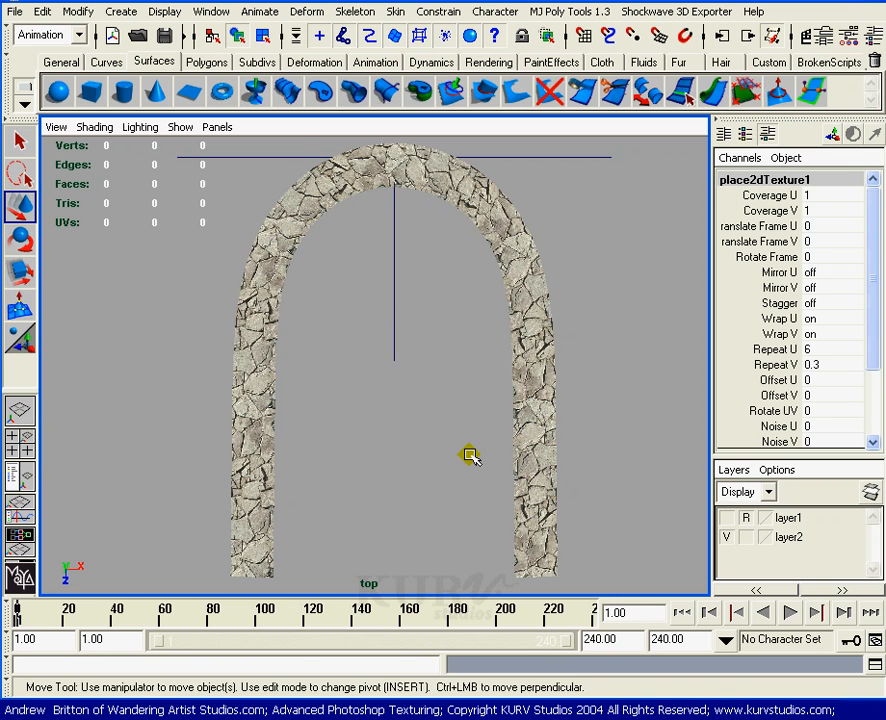
# - Hide all object types in the top view and display only NURBS surfaces
pyautogui.click(182, 127)
pyautogui.click(196, 198)
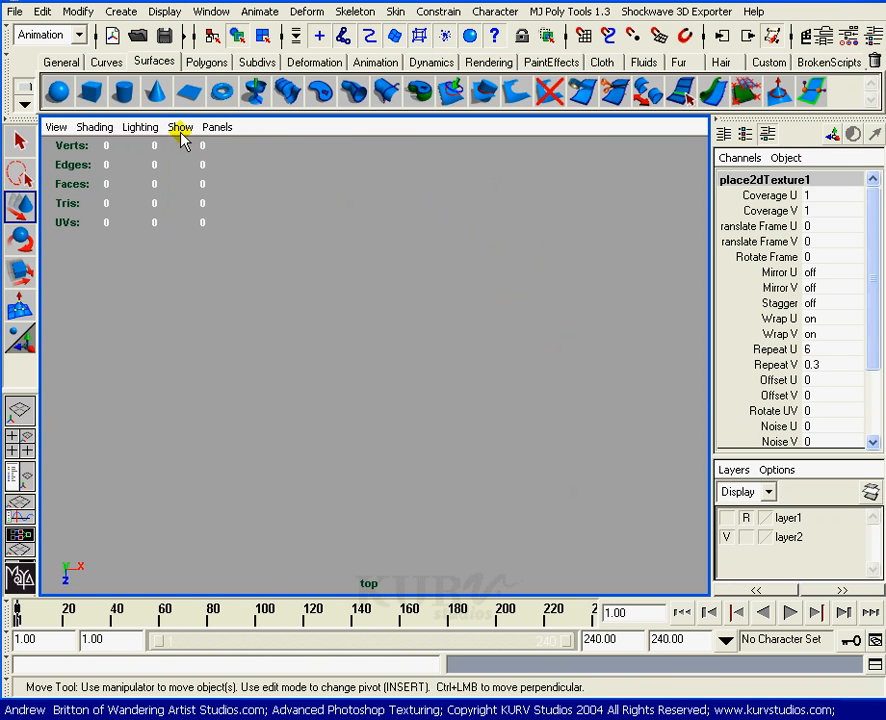
pyautogui.click(180, 128)
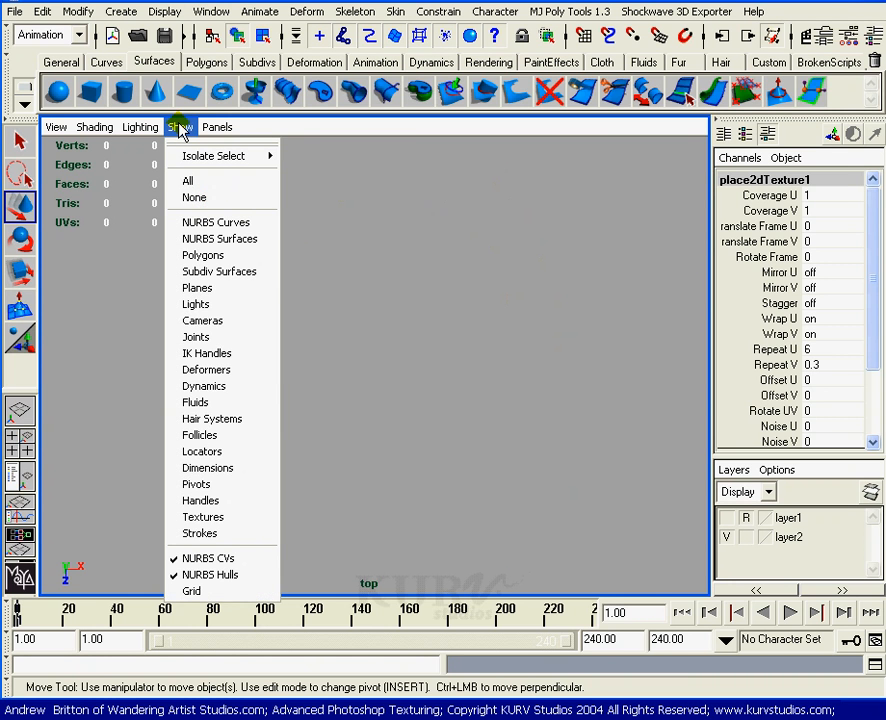
pyautogui.click(231, 238)
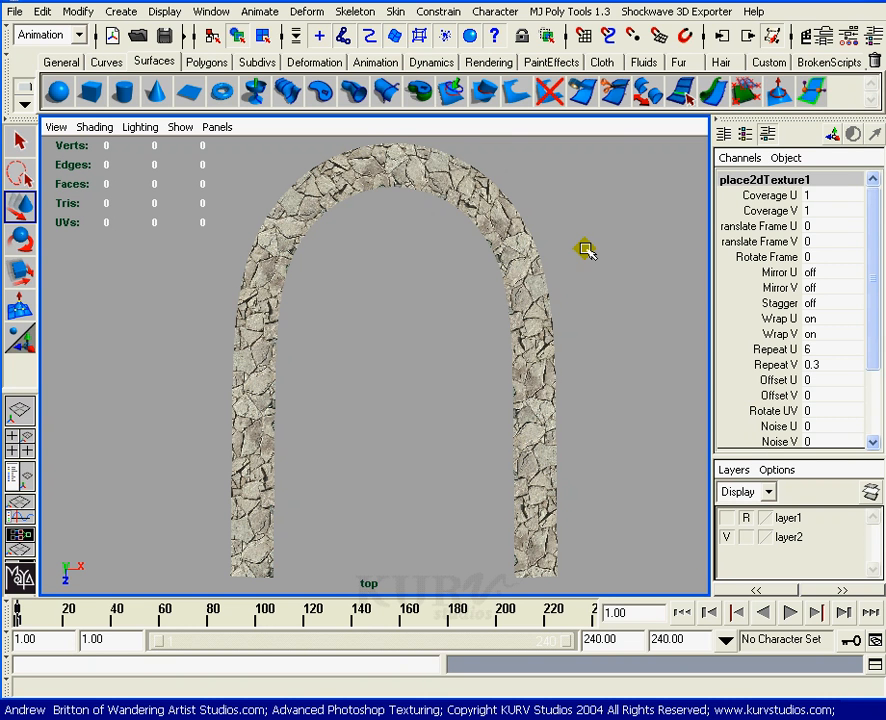
# - Capture the Maya window, switch to Photoshop, and paste the capture into a new transparent 926 × 749 pixel document
pyautogui.press('alt')
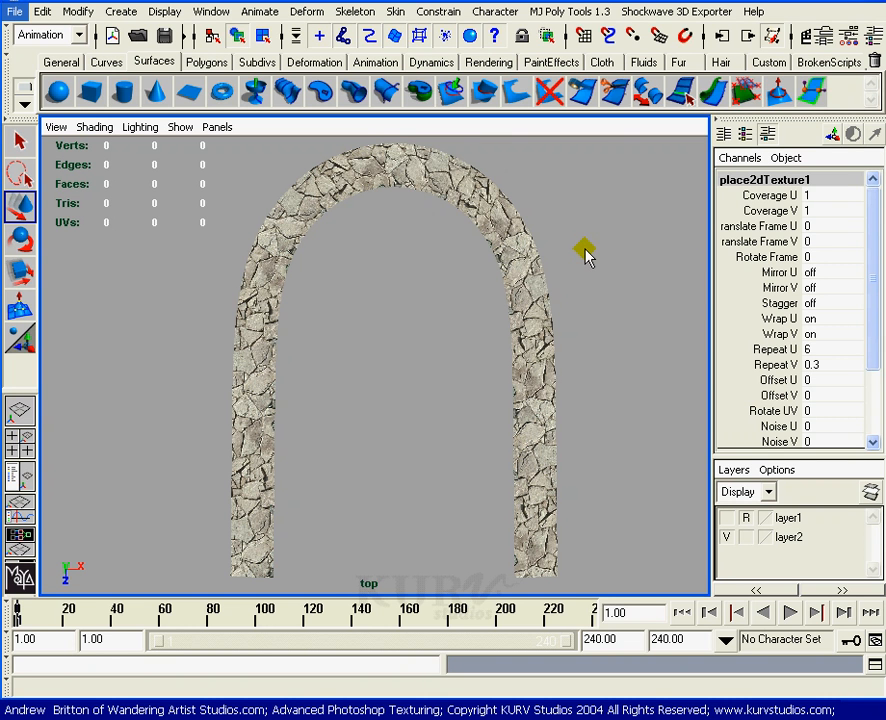
pyautogui.hotkey('alt', 'Tab')
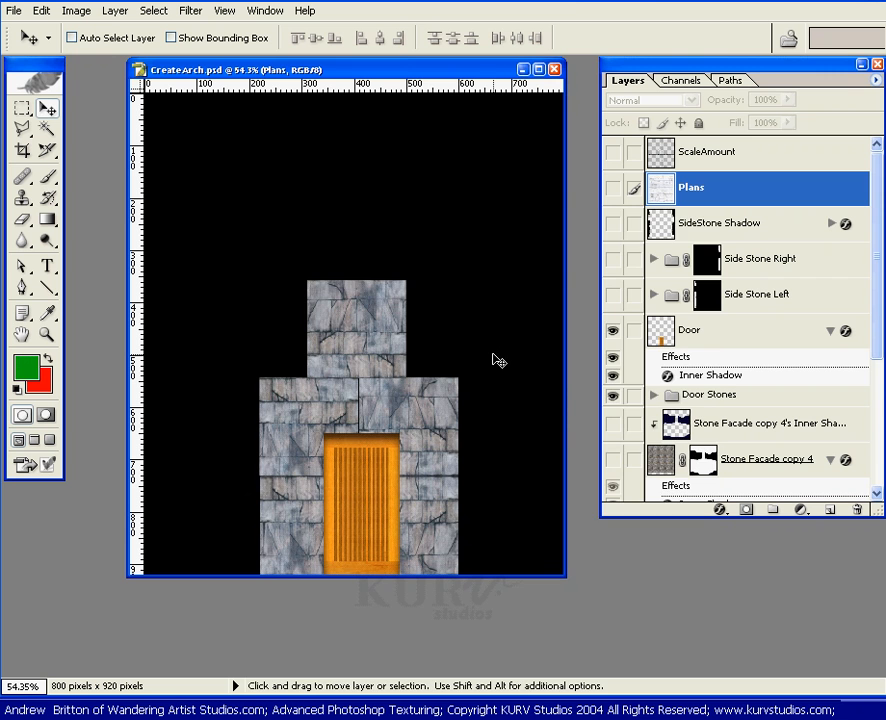
pyautogui.hotkey('ctrl', 'n')
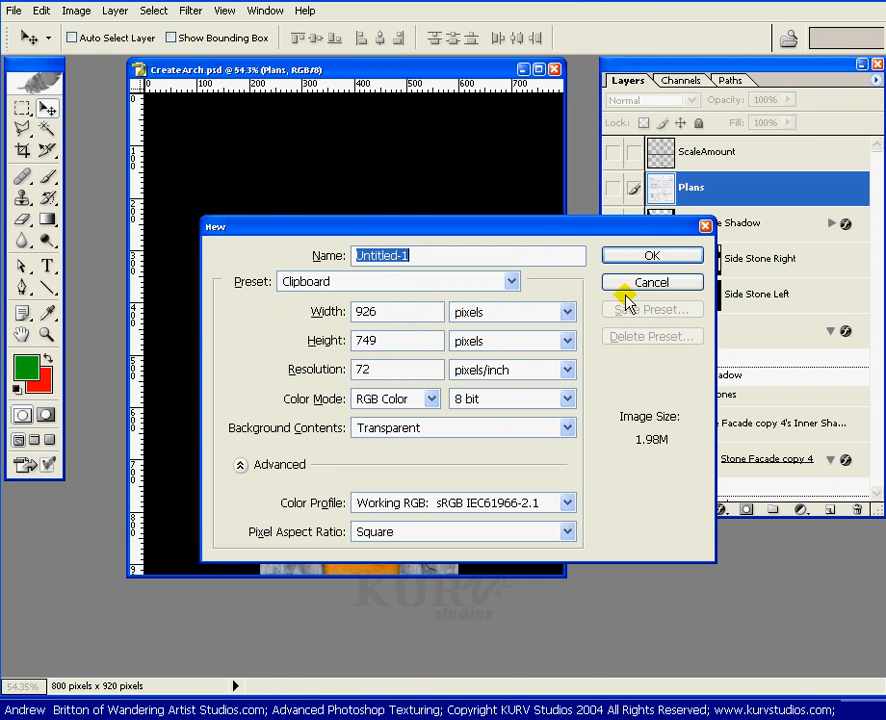
pyautogui.click(636, 259)
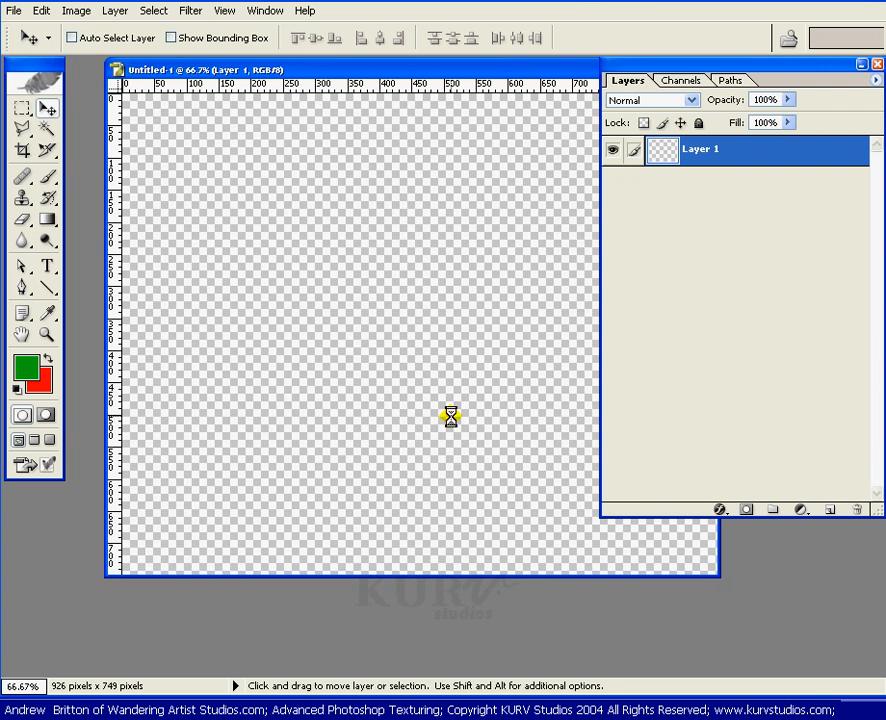
pyautogui.hotkey('ctrl', 'v')
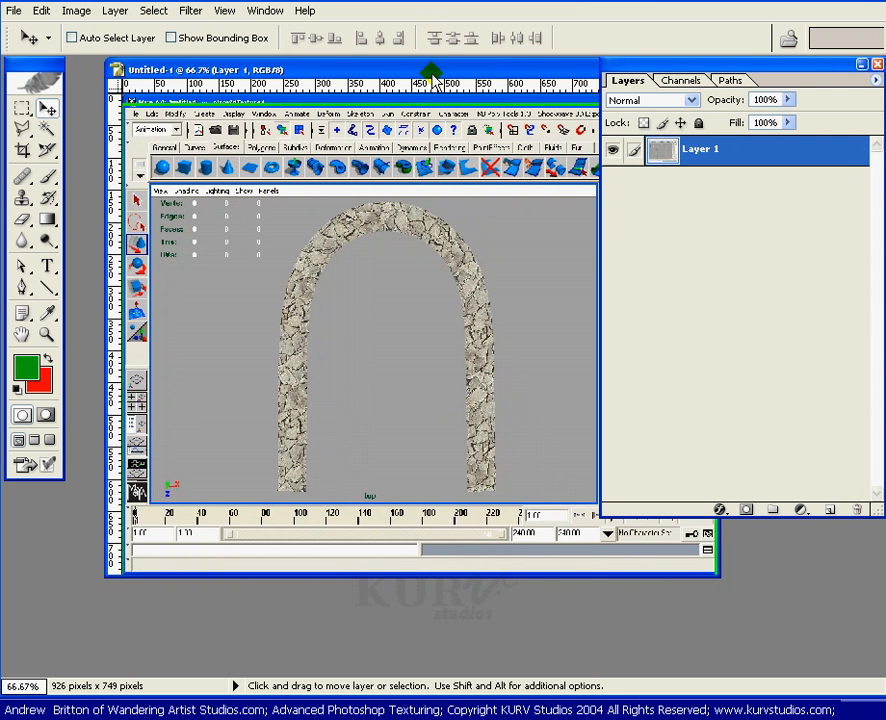
# - Try cropping the pasted capture tightly around the stone arch, and undo that crop
pyautogui.moveTo(436, 74); pyautogui.dragTo(375, 88)
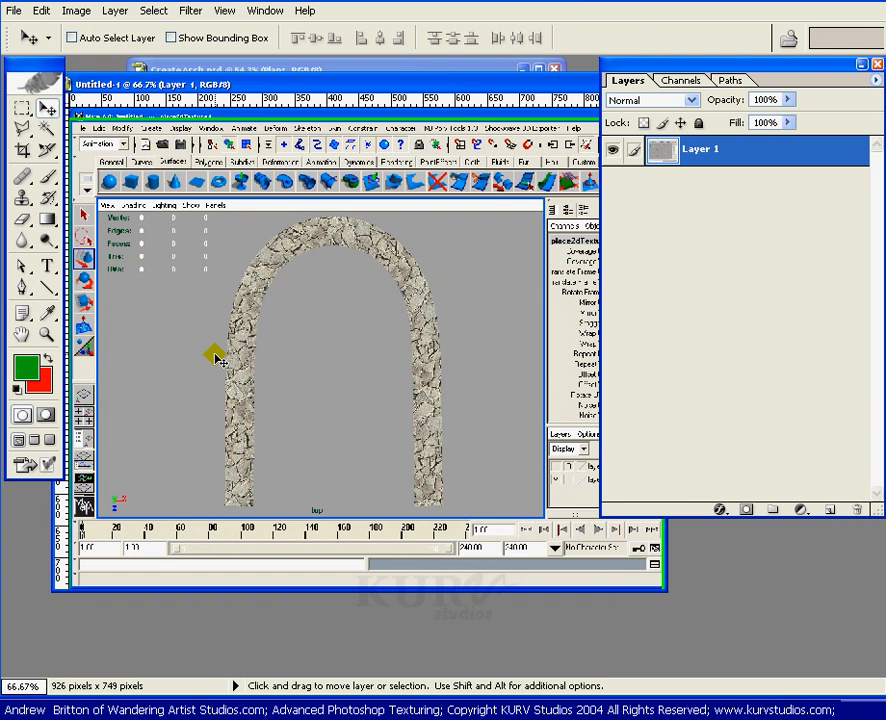
pyautogui.press('c')
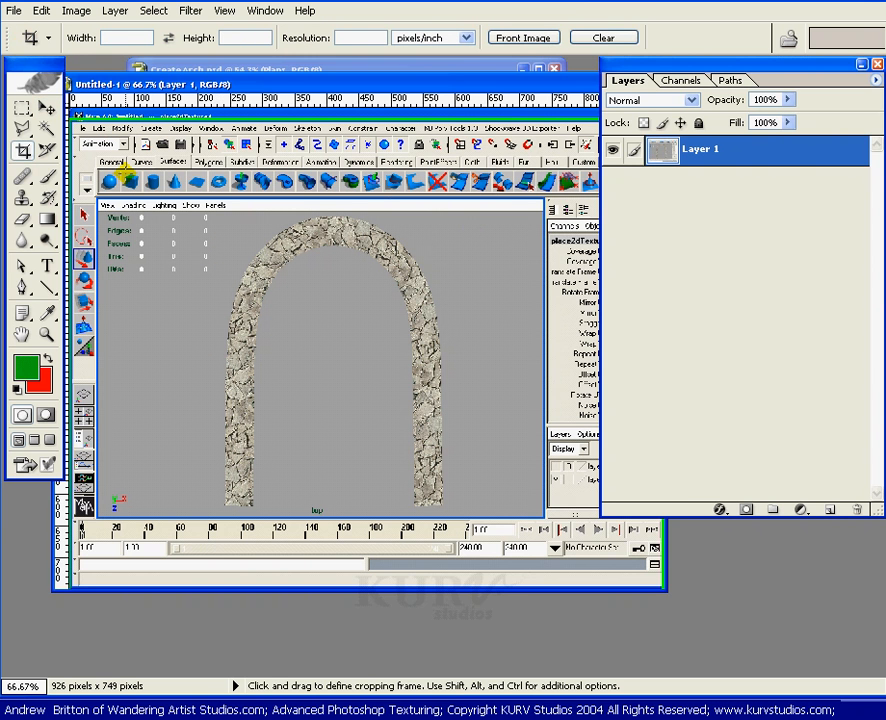
pyautogui.moveTo(470, 219); pyautogui.dragTo(216, 510)
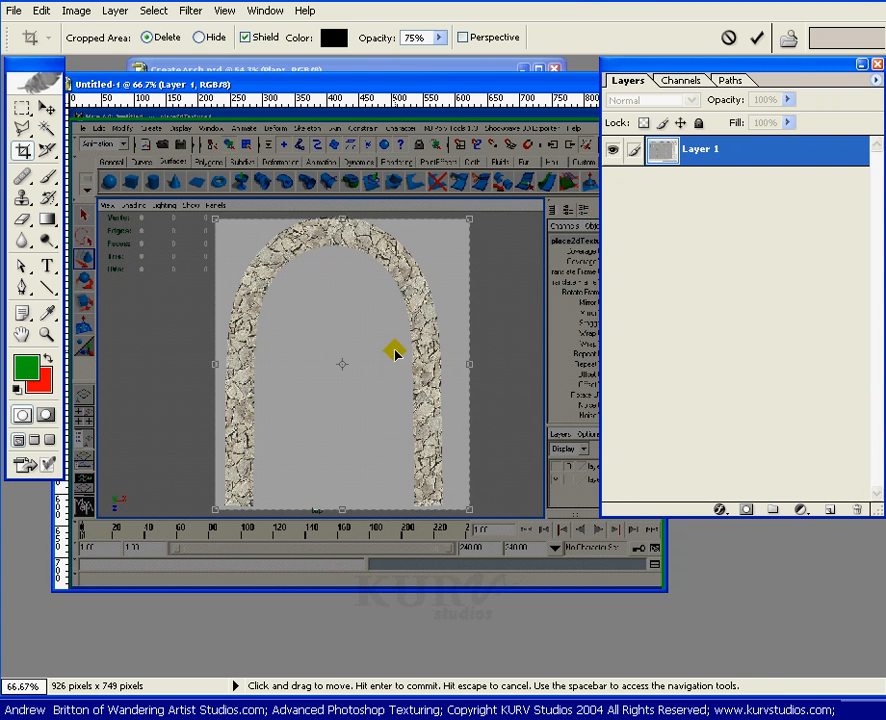
pyautogui.press('Return')
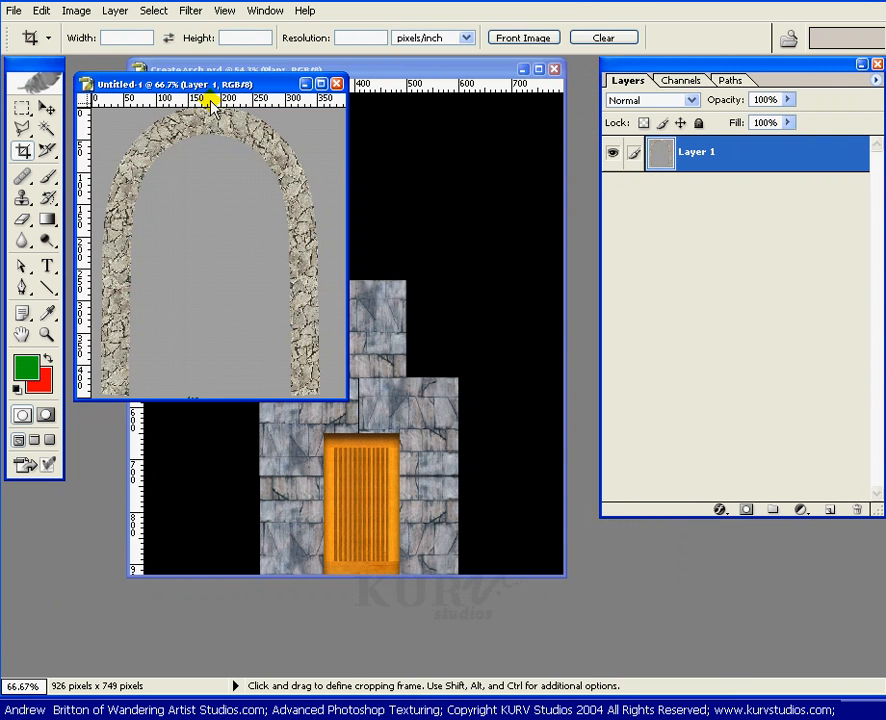
pyautogui.moveTo(196, 87); pyautogui.dragTo(328, 145)
pyautogui.hotkey('ctrl', 'z')
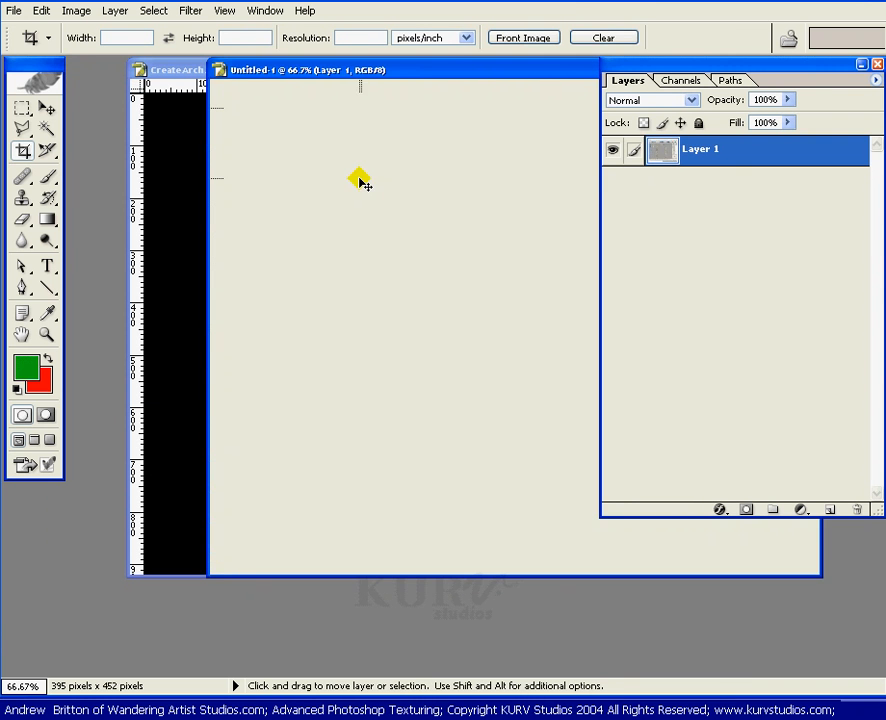
# - Crop the pasted capture to the stone arch with a grey margin, about 443 × 467 pixels
pyautogui.moveTo(466, 69); pyautogui.dragTo(326, 75)
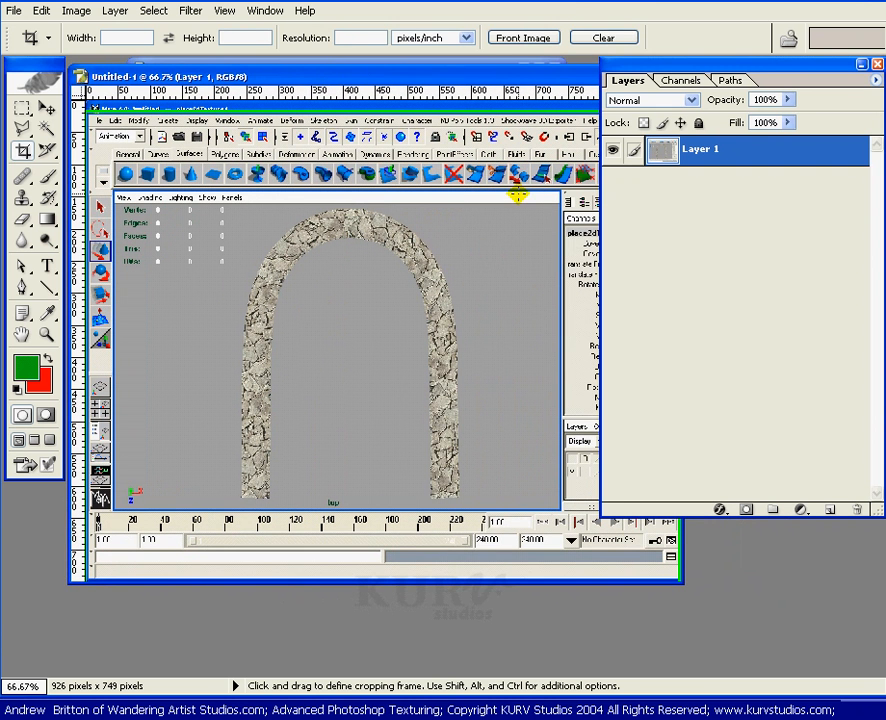
pyautogui.moveTo(517, 200); pyautogui.dragTo(232, 498)
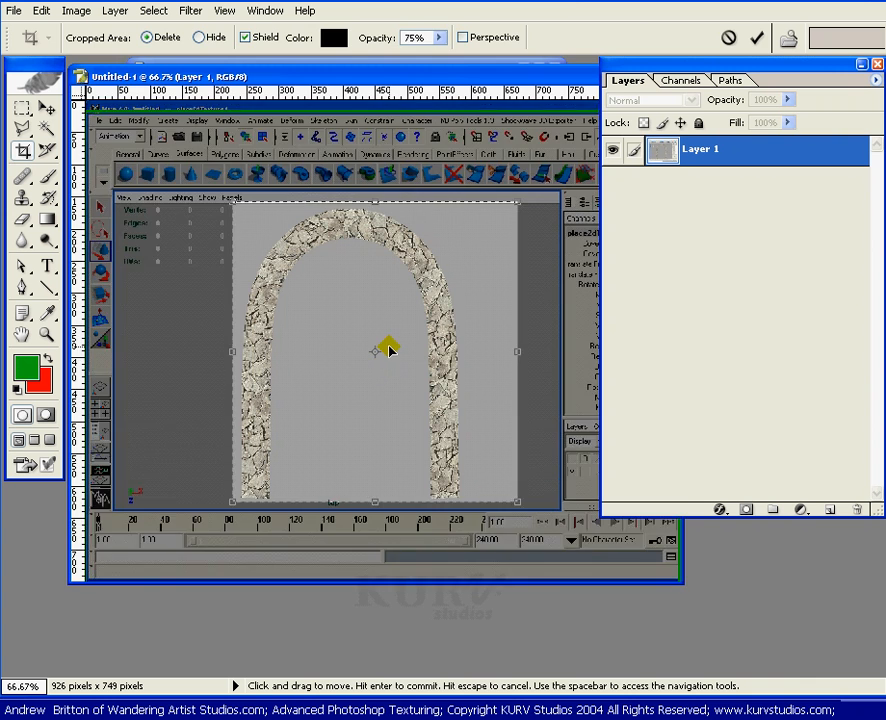
pyautogui.press('Return')
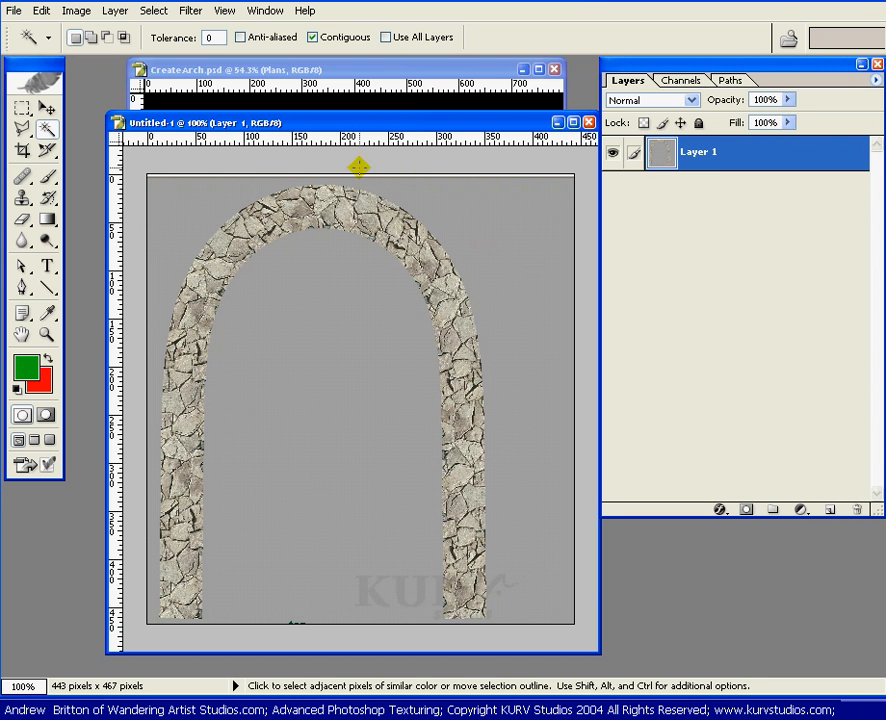
# - Trim the white strip above the arch, the lettering below it and the excess right margin, leaving about 356 × 450 pixels
pyautogui.press('c')
pyautogui.moveTo(285, 128); pyautogui.dragTo(277, 117)
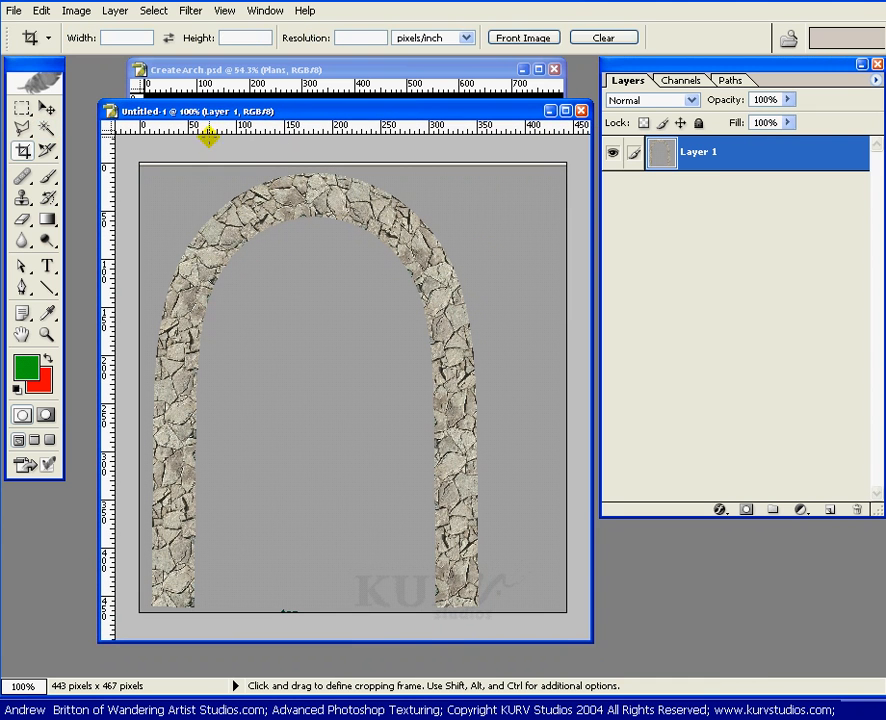
pyautogui.moveTo(131, 152); pyautogui.dragTo(570, 168)
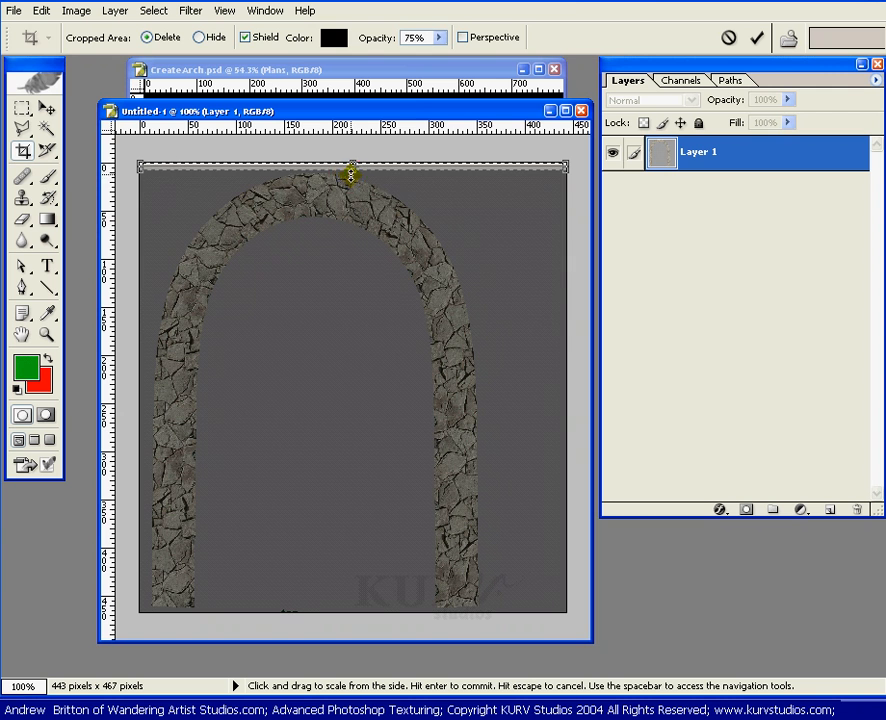
pyautogui.moveTo(350, 176); pyautogui.dragTo(384, 604)
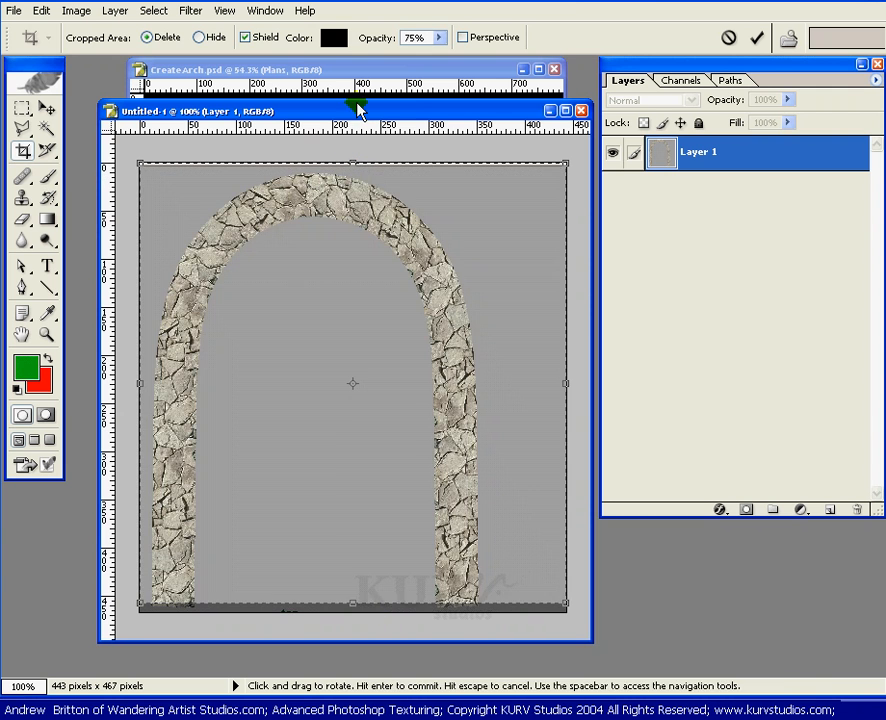
pyautogui.moveTo(352, 168); pyautogui.dragTo(352, 172)
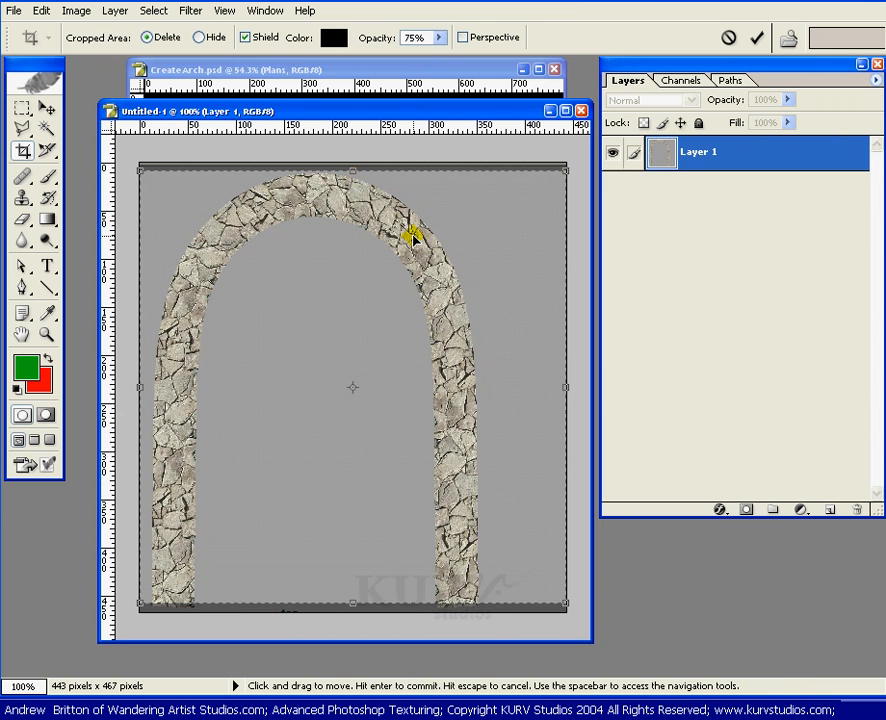
pyautogui.moveTo(562, 388); pyautogui.dragTo(481, 425)
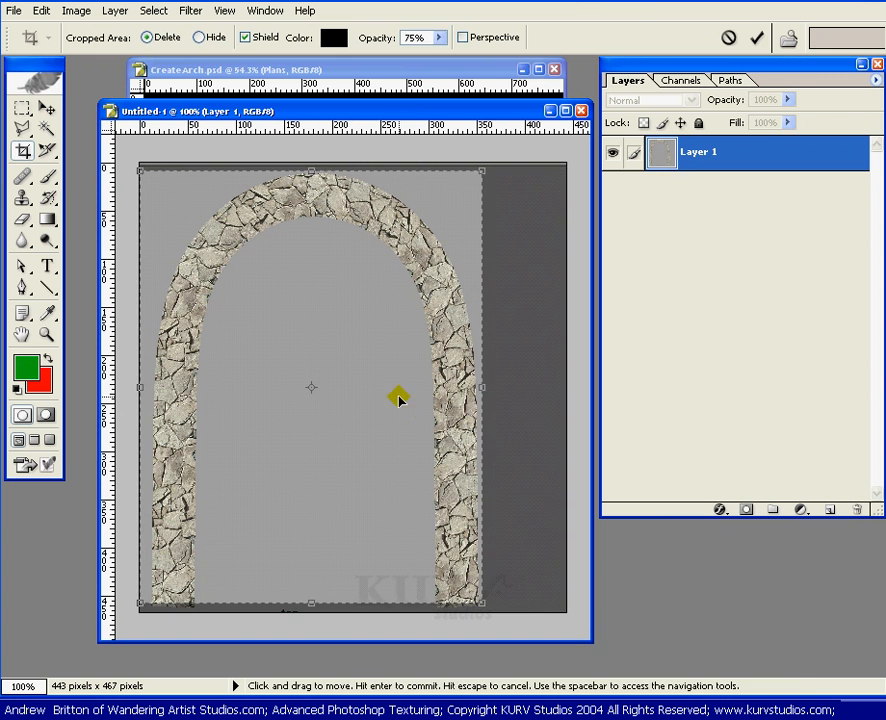
pyautogui.press('Return')
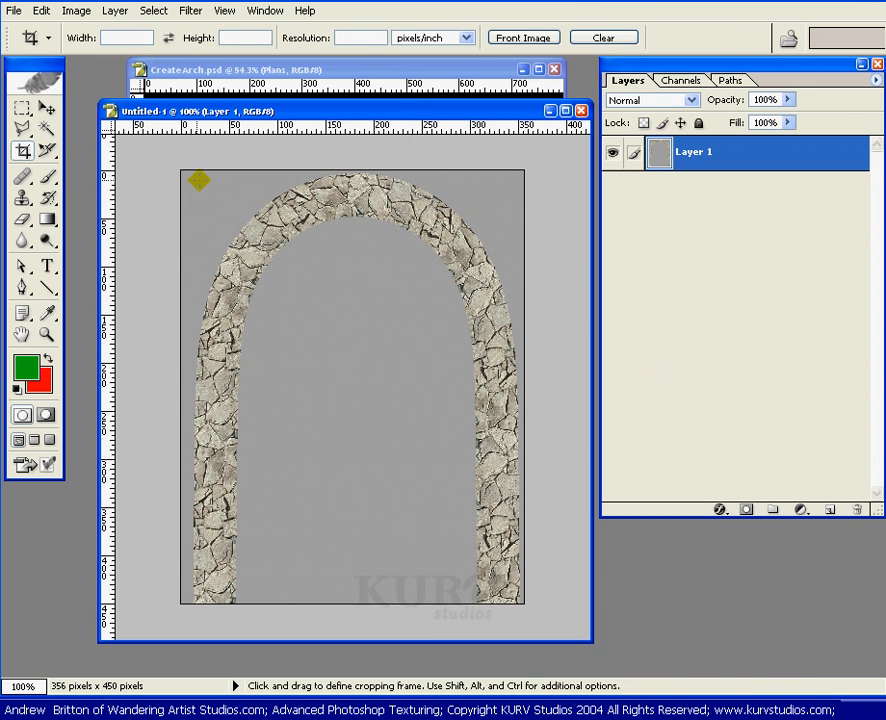
# - Turn off snapping and finely adjust the right edge of a crop frame around the whole arch image
pyautogui.moveTo(184, 173); pyautogui.dragTo(514, 542)
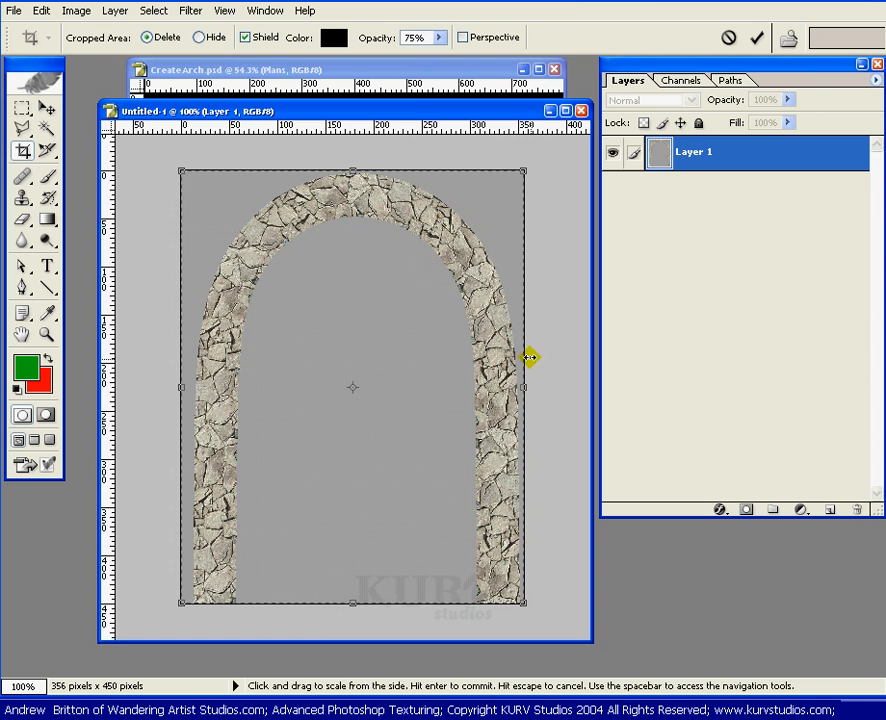
pyautogui.moveTo(521, 391); pyautogui.dragTo(517, 389)
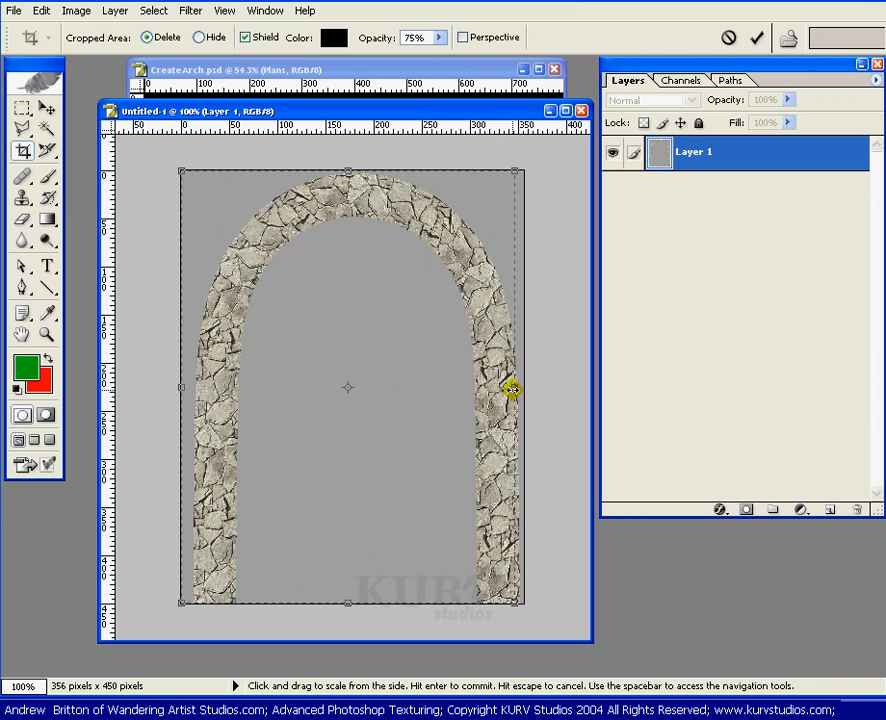
pyautogui.click(222, 12)
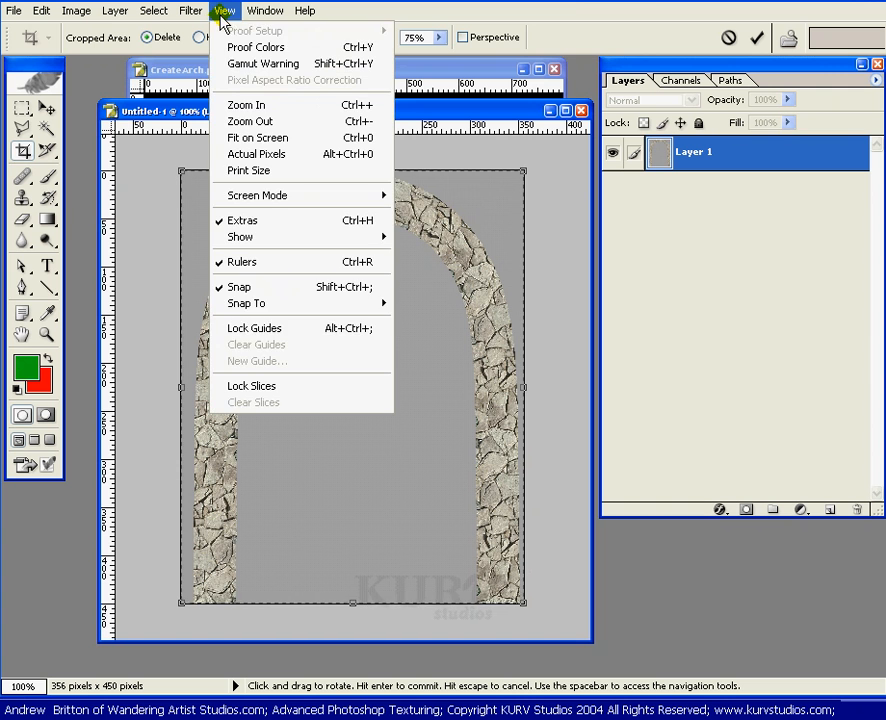
pyautogui.click(262, 288)
pyautogui.moveTo(524, 388); pyautogui.dragTo(525, 396)
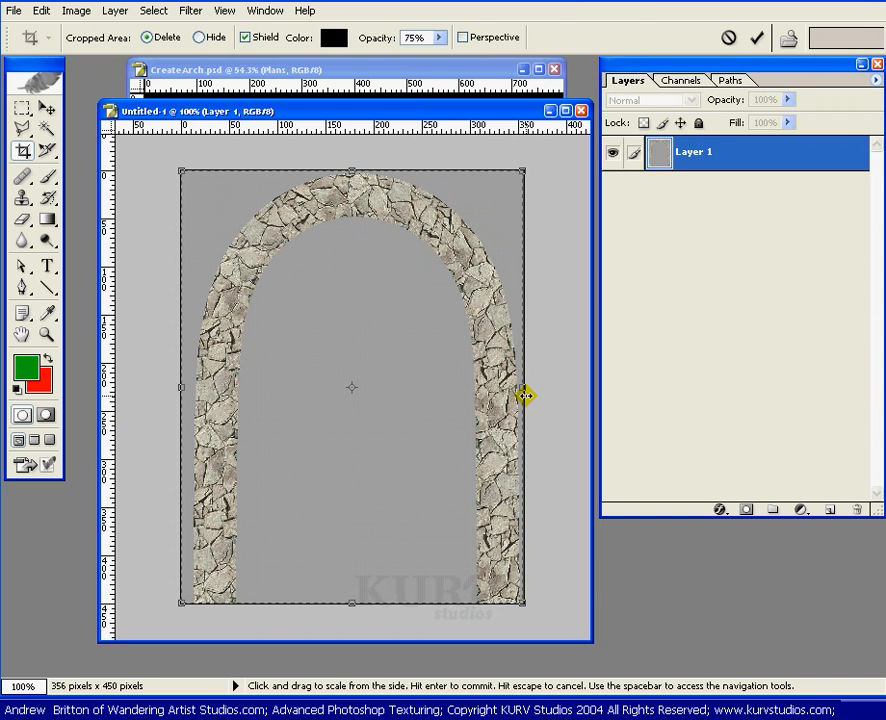
pyautogui.press('Return')
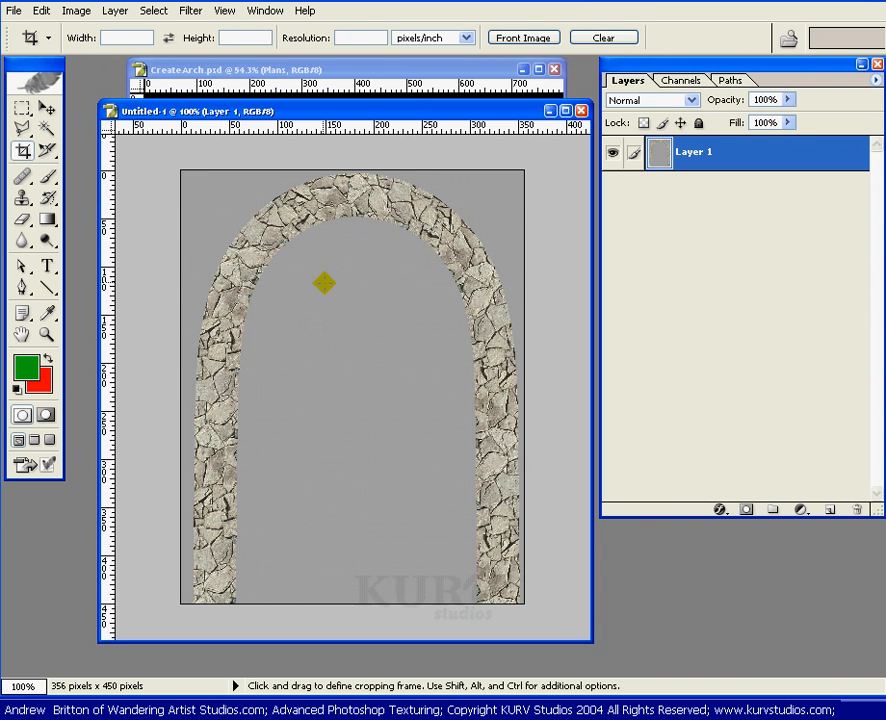
# - Try selecting only the grey area inside the arch with the contiguous Magic Wand, and clear the selection
pyautogui.press('w')
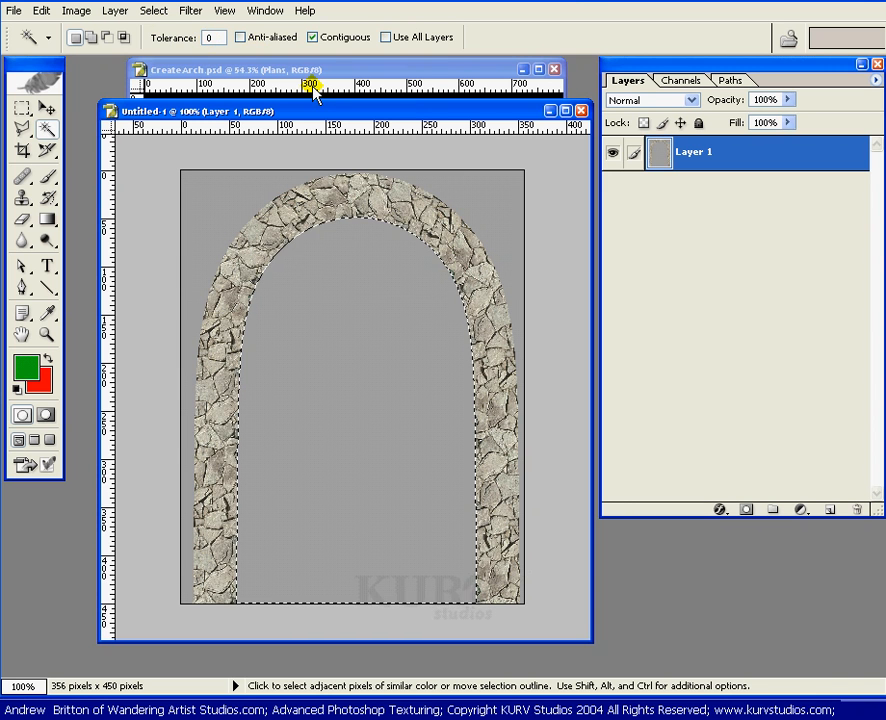
pyautogui.hotkey('ctrl', 'd')
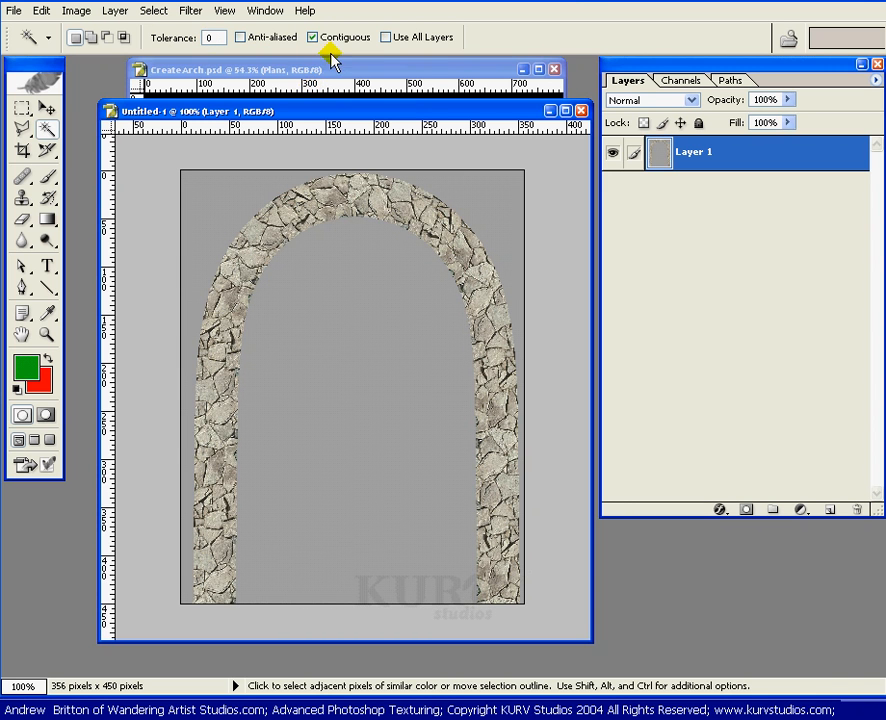
pyautogui.click(355, 369)
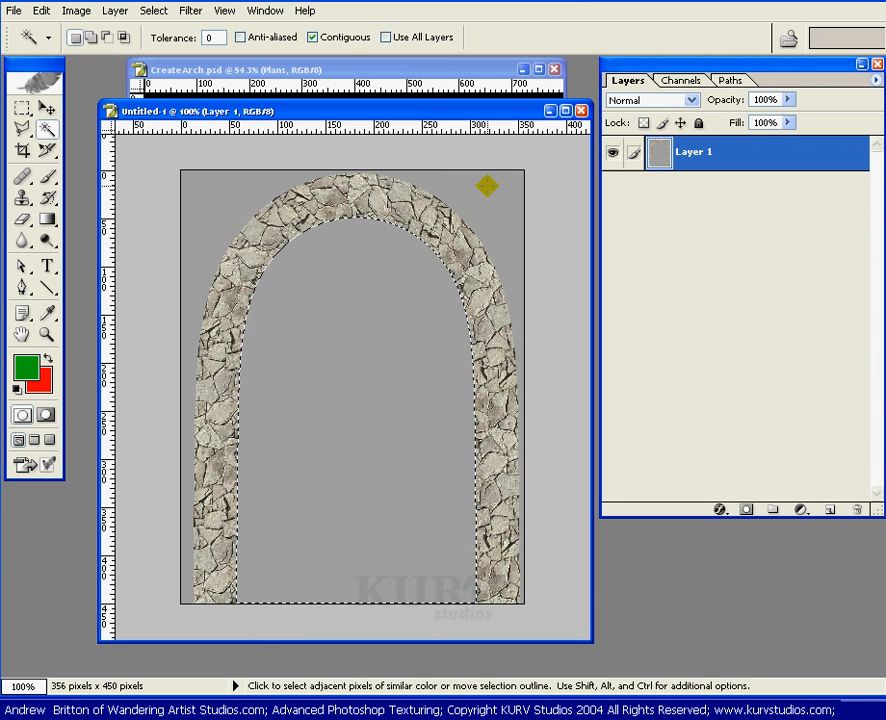
pyautogui.hotkey('ctrl', 'd')
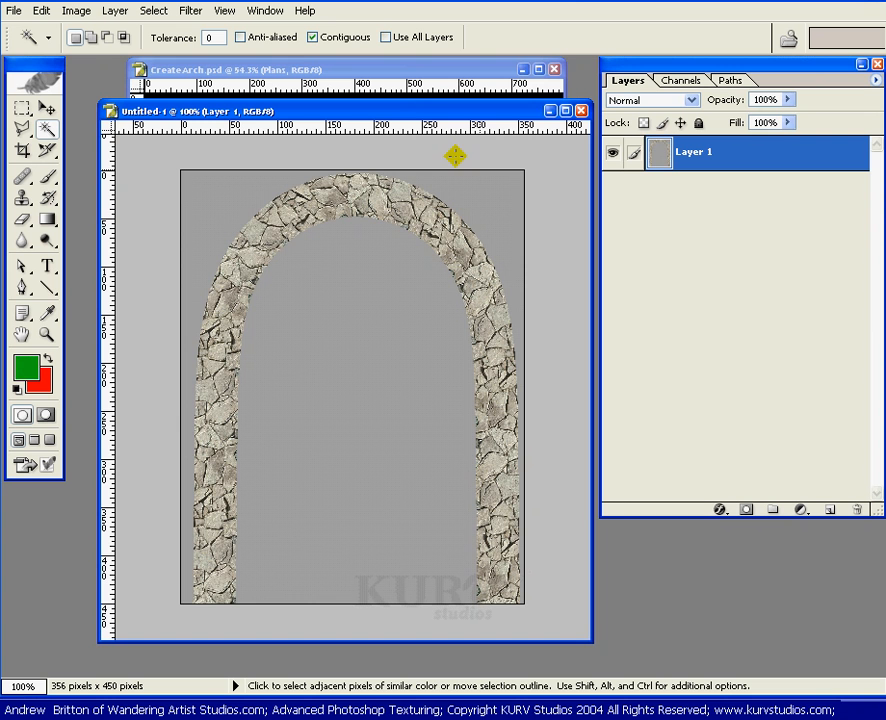
# - Select all of the grey background with a non-contiguous Magic Wand and invert the selection to the stone arch
pyautogui.click(337, 43)
pyautogui.click(206, 219)
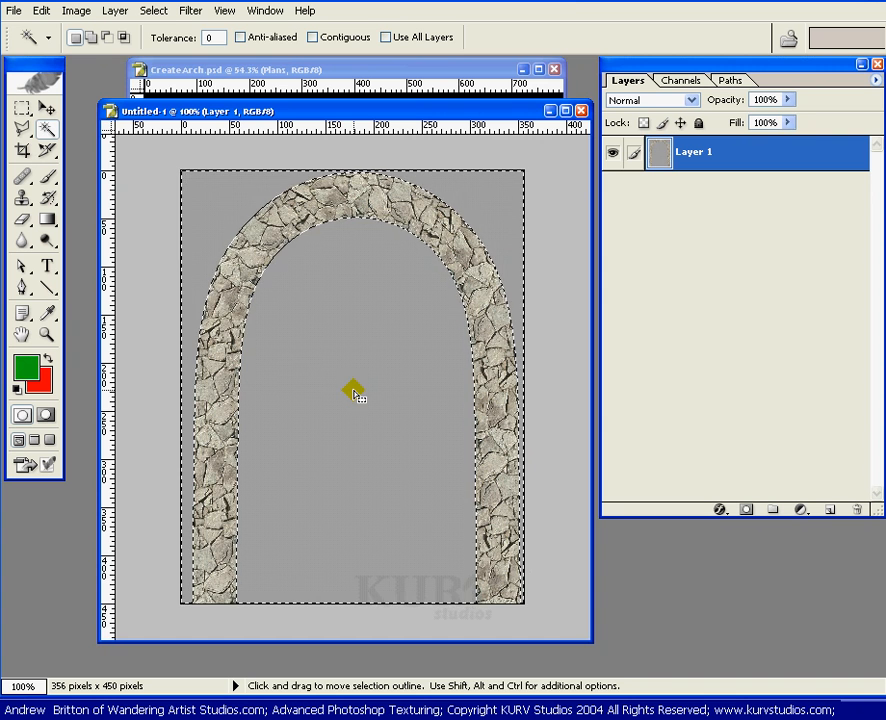
pyautogui.click(155, 11)
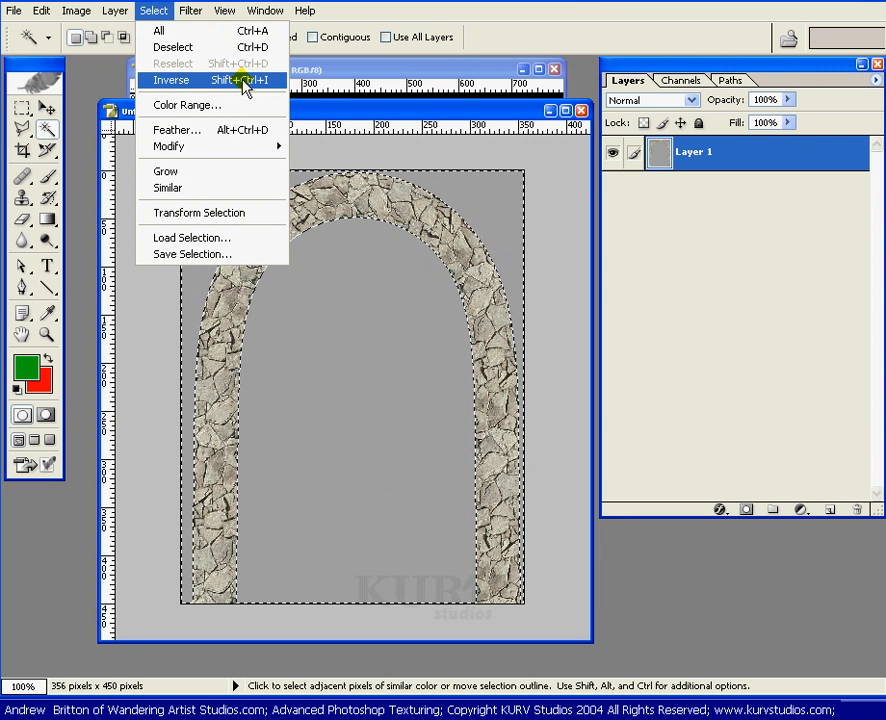
pyautogui.click(322, 105)
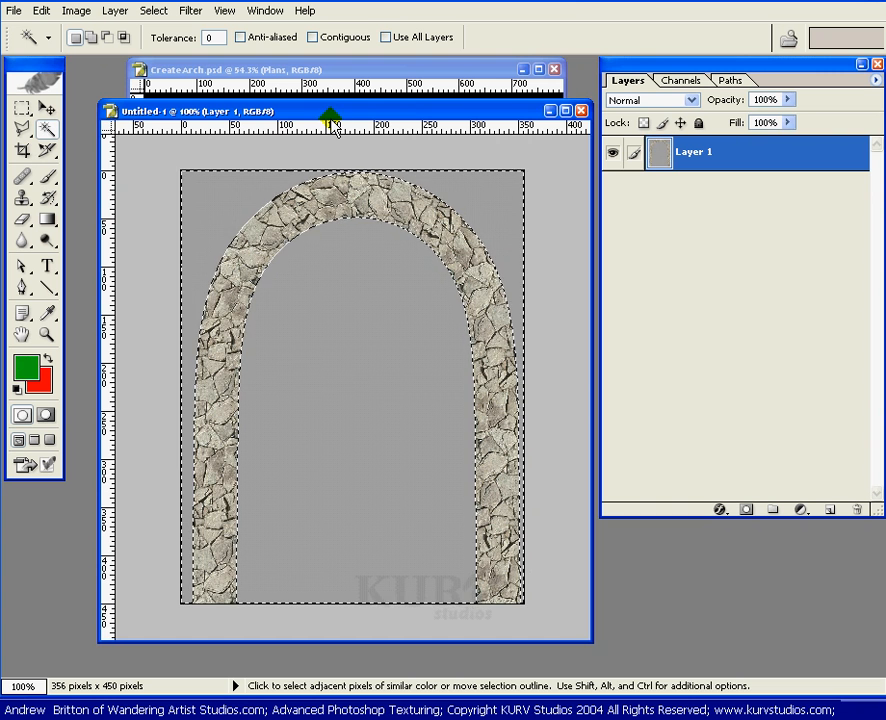
pyautogui.hotkey('ctrl', 'shift', 'i')
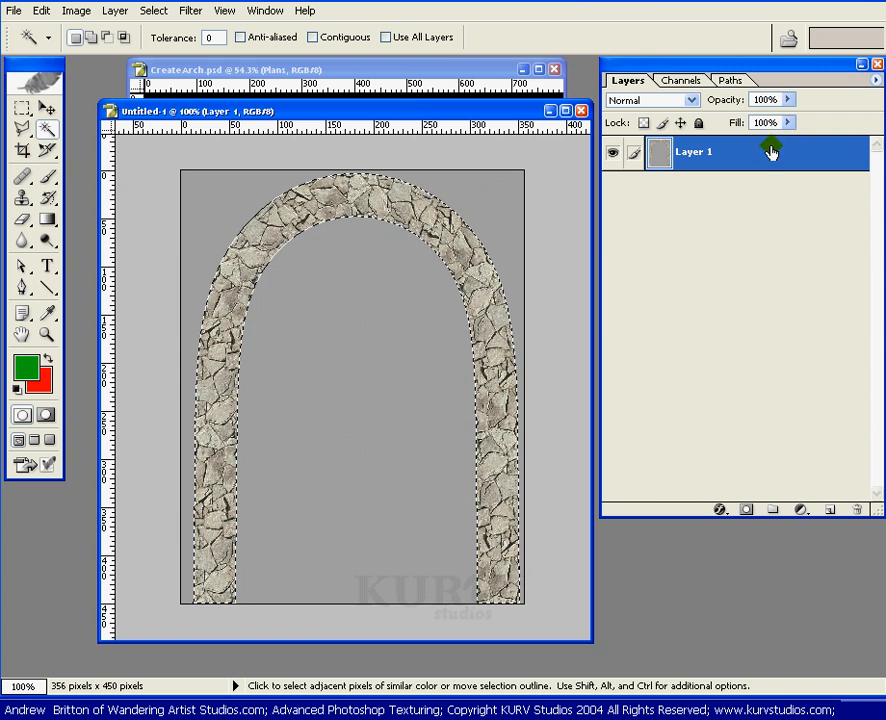
# - Copy the selected stone arch, switch to CreateArch.psd and show the SideStone Shadow, Side Stone Right and Side Stone Left layers
pyautogui.press('v')
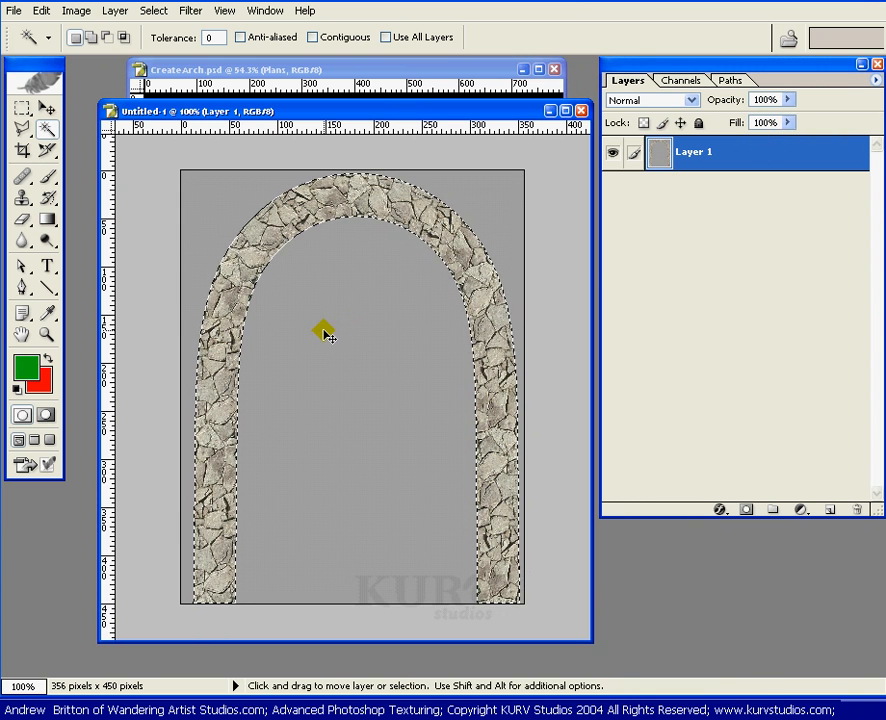
pyautogui.click(550, 111)
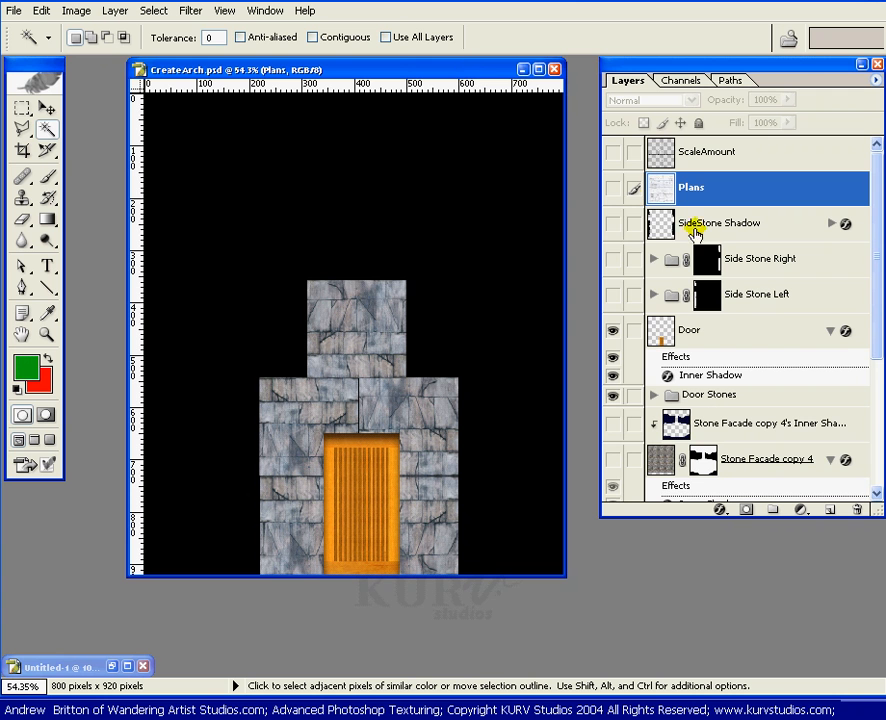
pyautogui.moveTo(613, 223); pyautogui.dragTo(614, 295)
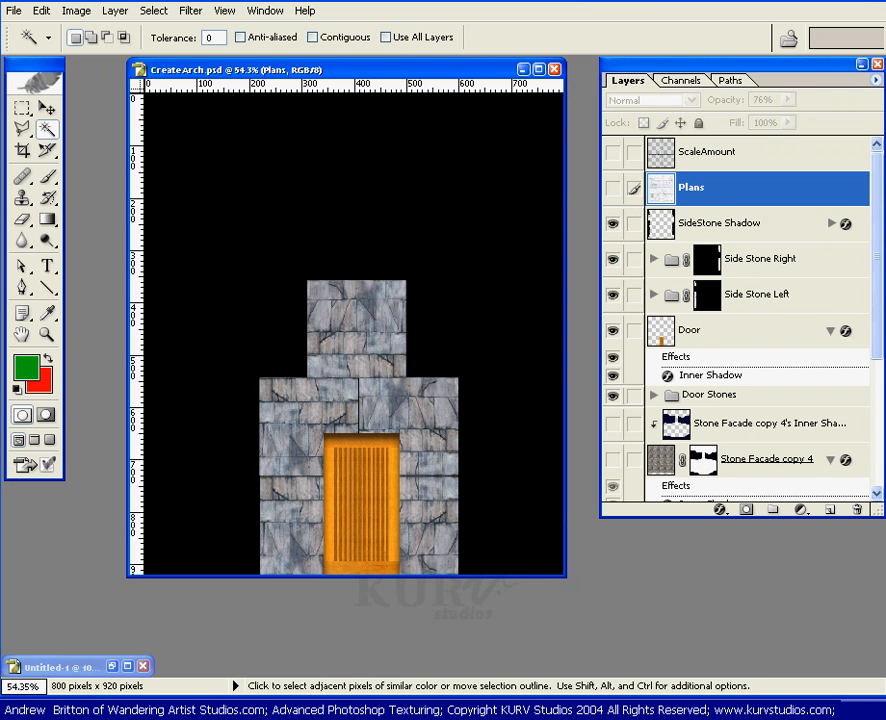
# - Show Stone Facade copy 4 and its inner shadow layer, both Stone Facade's Drop Shadow layers, and the Rubble and Wood groups
pyautogui.moveTo(880, 296); pyautogui.dragTo(880, 380)
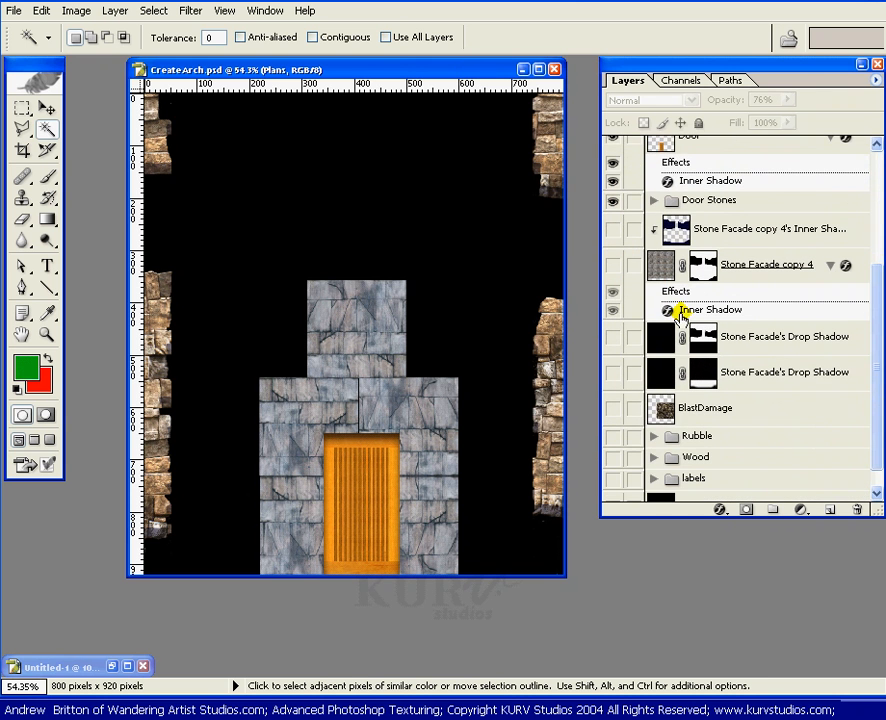
pyautogui.moveTo(614, 233); pyautogui.dragTo(619, 289)
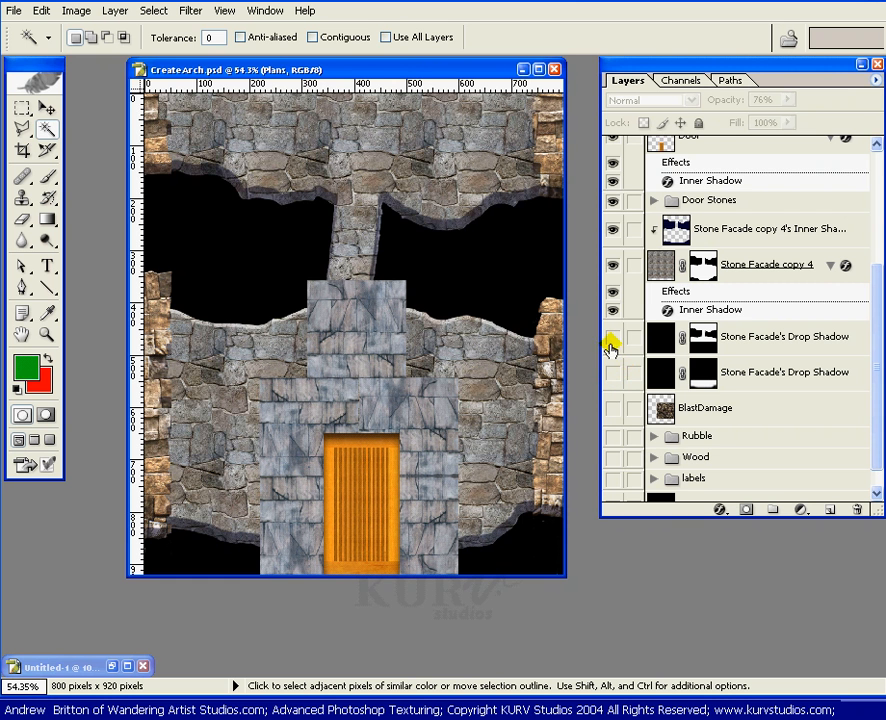
pyautogui.click(613, 340)
pyautogui.click(613, 372)
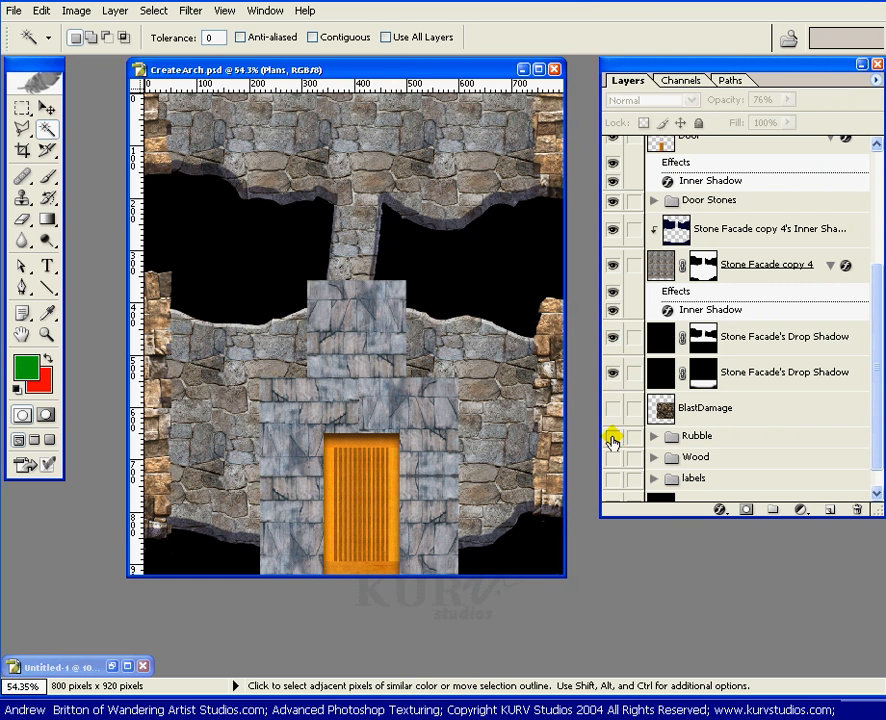
pyautogui.click(613, 437)
pyautogui.click(615, 460)
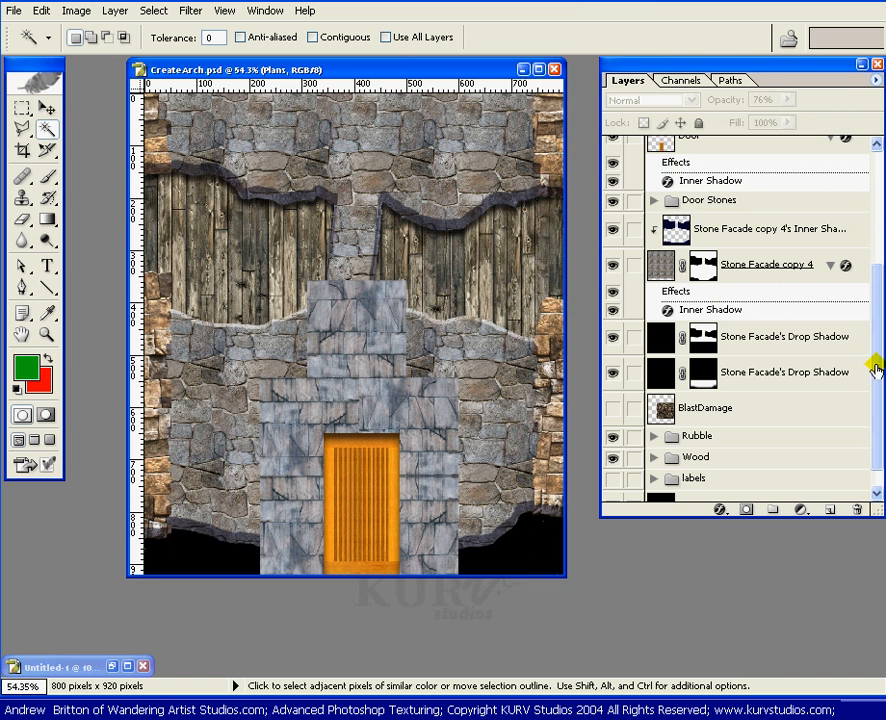
# - Paste the stone arch as a new layer directly above the Door layer and move it down so it frames the orange door
pyautogui.moveTo(876, 370); pyautogui.dragTo(855, 262)
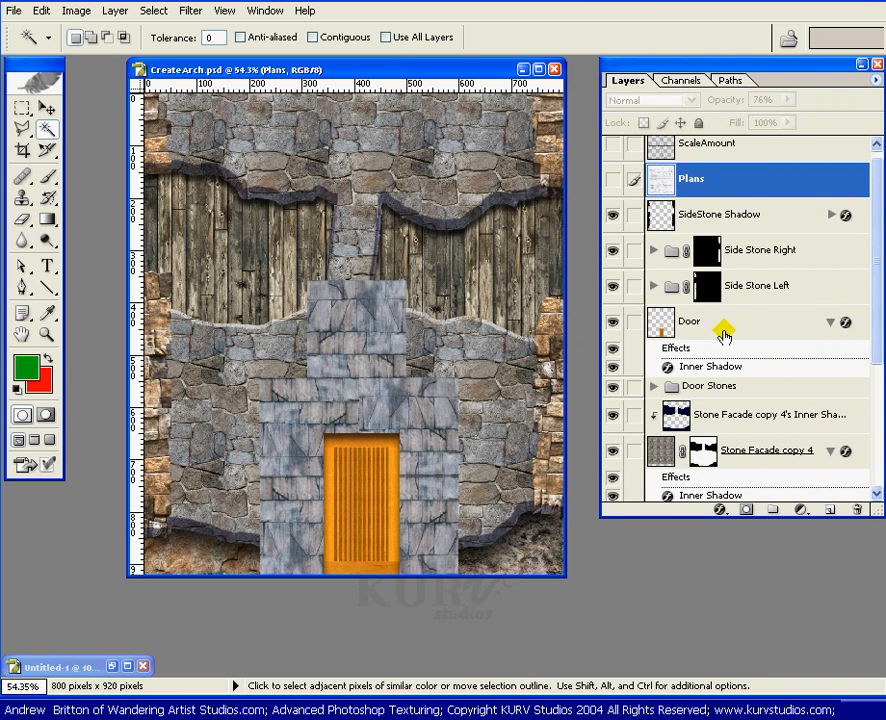
pyautogui.click(722, 333)
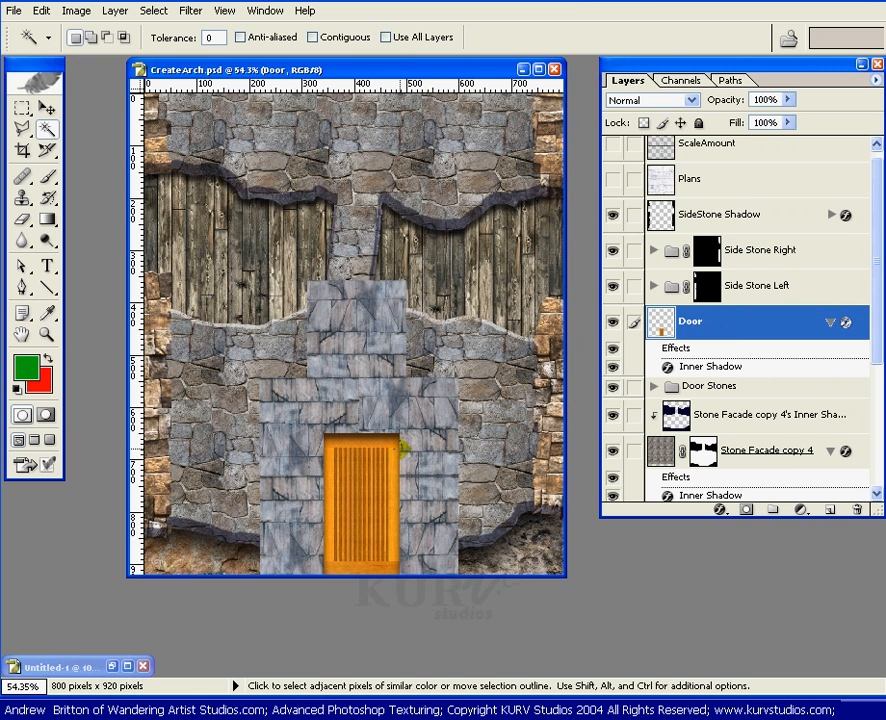
pyautogui.hotkey('ctrl', 'v')
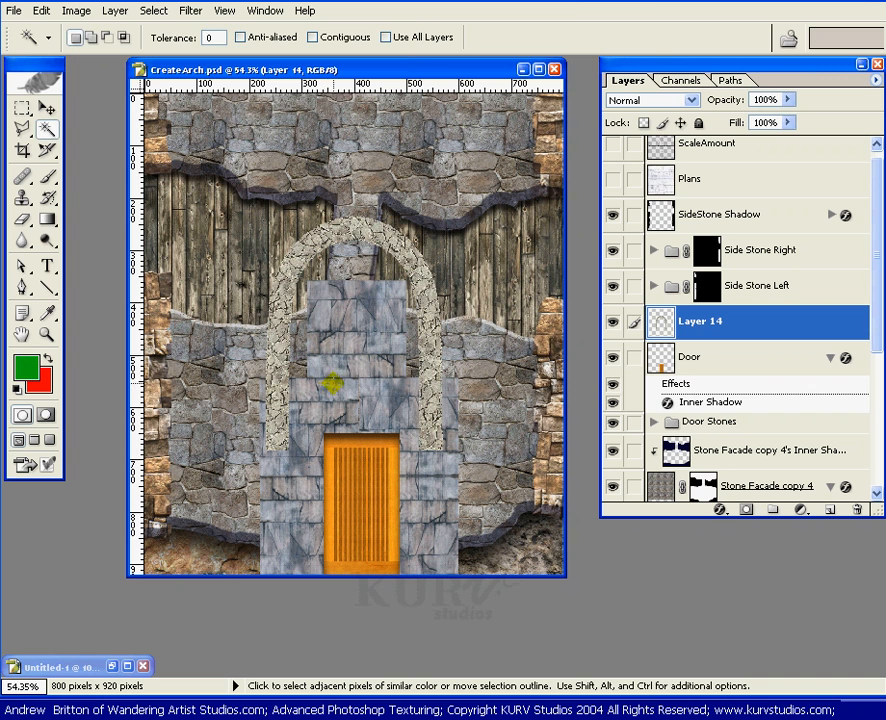
pyautogui.press('v')
pyautogui.moveTo(350, 237); pyautogui.dragTo(356, 352)
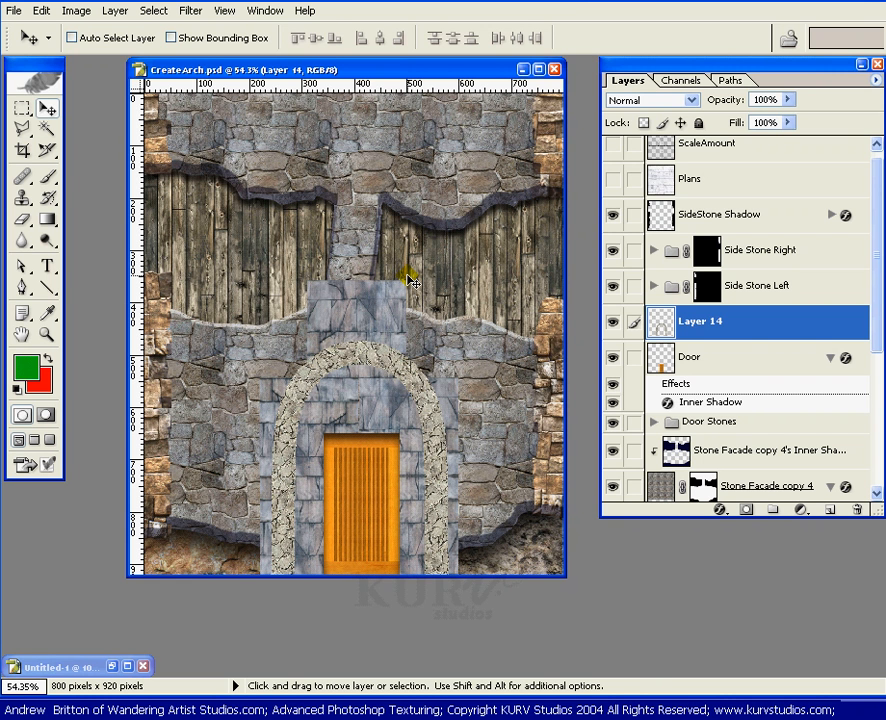
pyautogui.press('z')
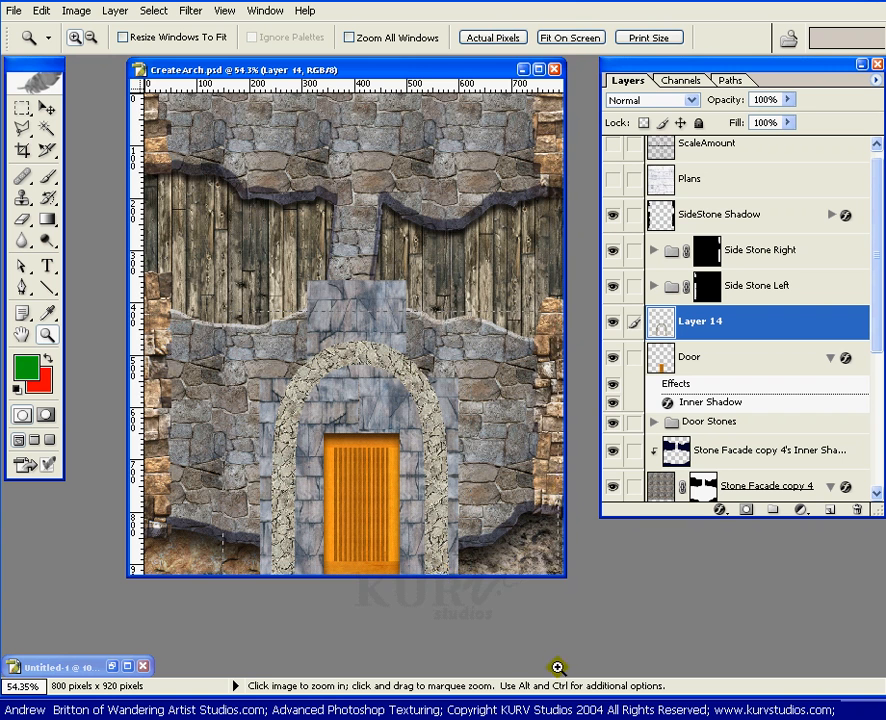
pyautogui.moveTo(558, 667); pyautogui.dragTo(492, 686)
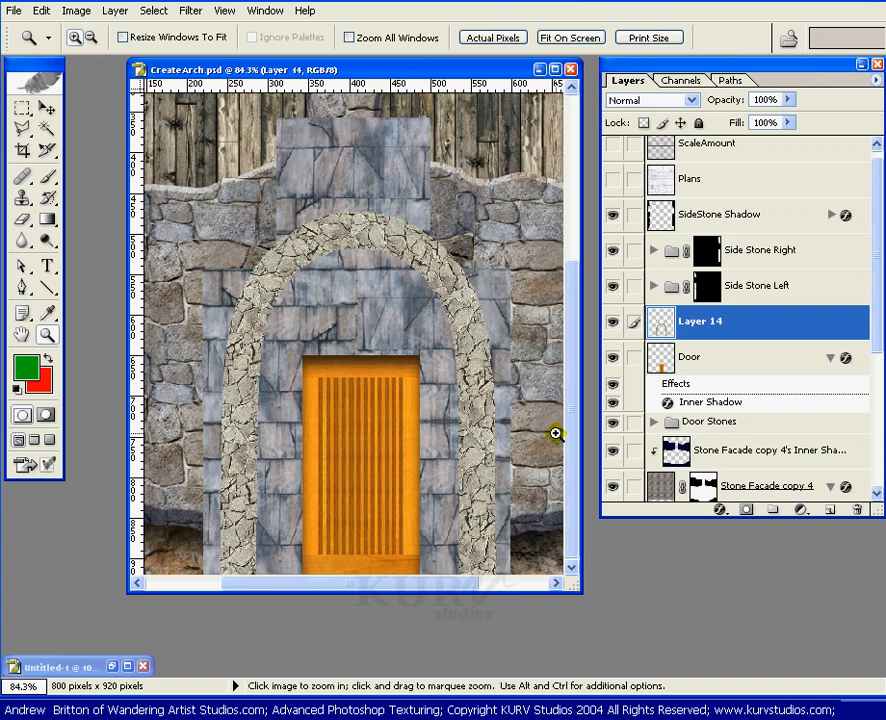
pyautogui.hotkey('ctrl', '-')
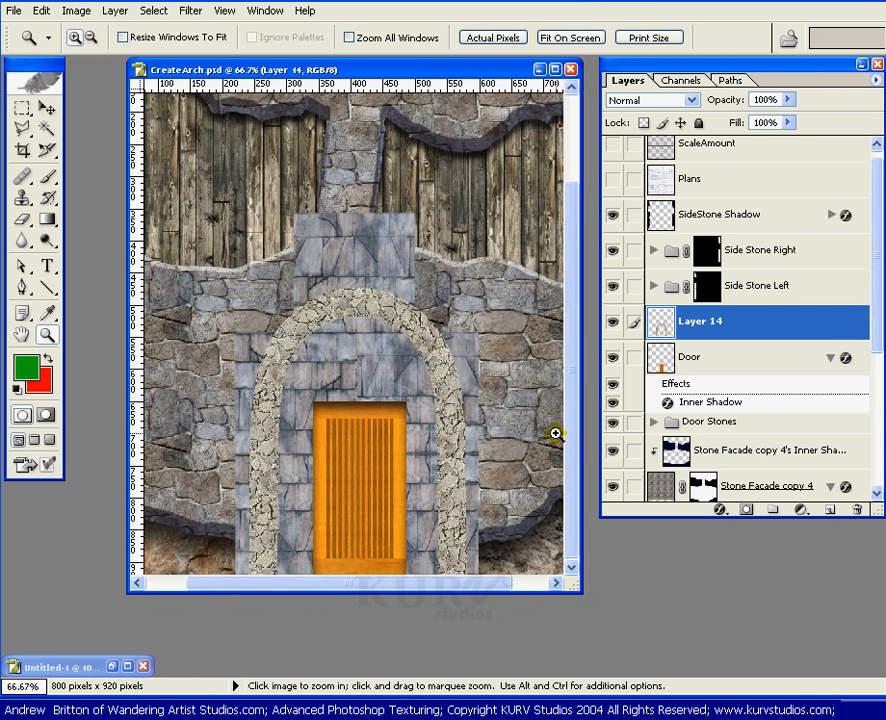